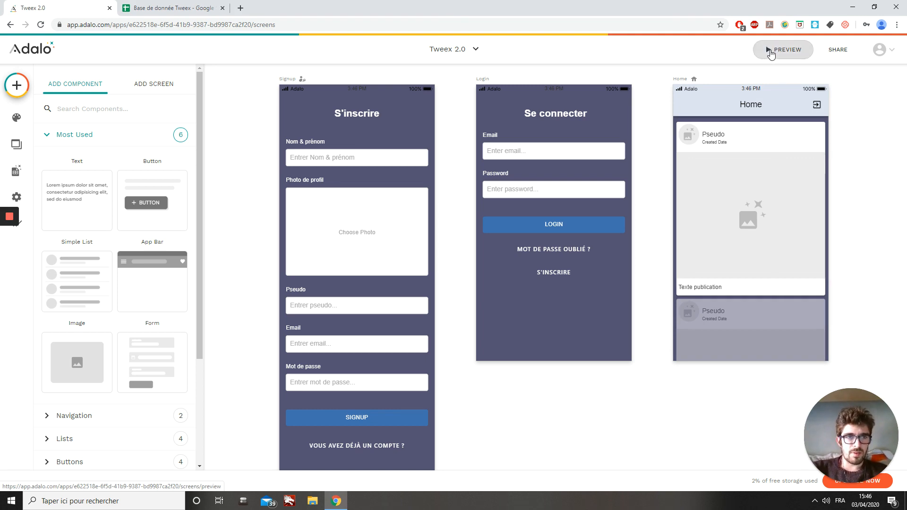
Preview the app to examine the publication shown on the Home screen, and close the preview.
{"action": "left_click", "coordinate": [771, 52]}
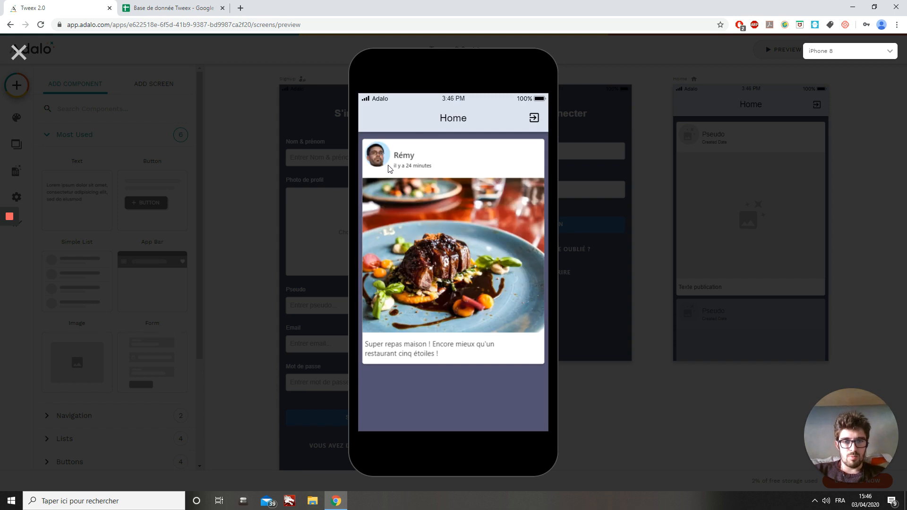
{"action": "left_click", "coordinate": [19, 52]}
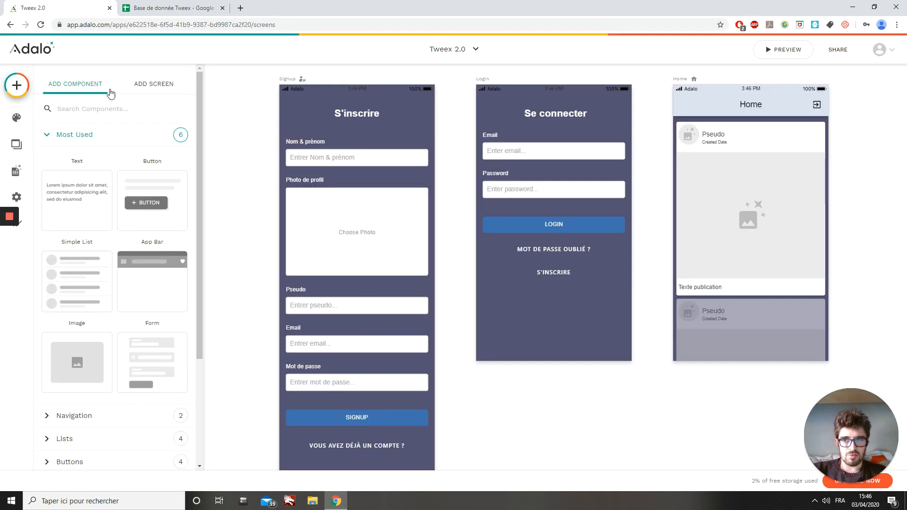
Examine the publication collection's records and its blank new-record form, and close both without saving.
{"action": "left_click", "coordinate": [23, 169]}
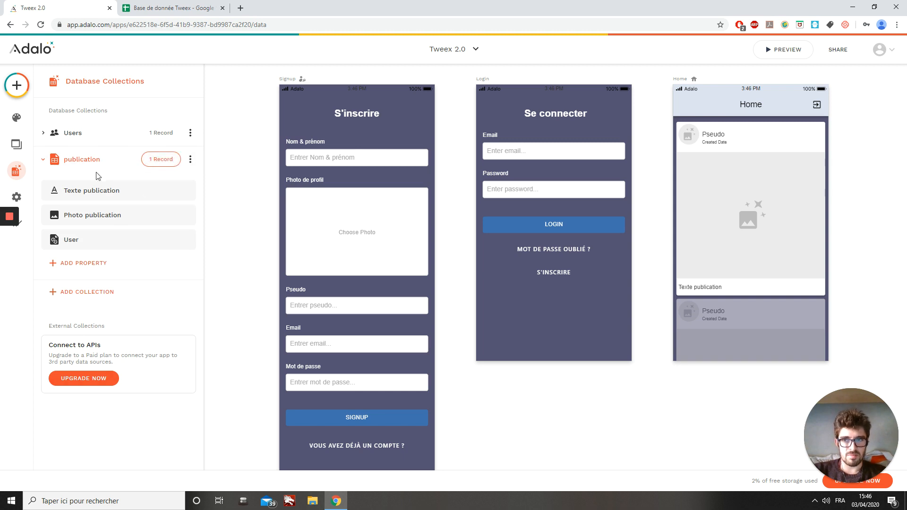
{"action": "left_click", "coordinate": [153, 163]}
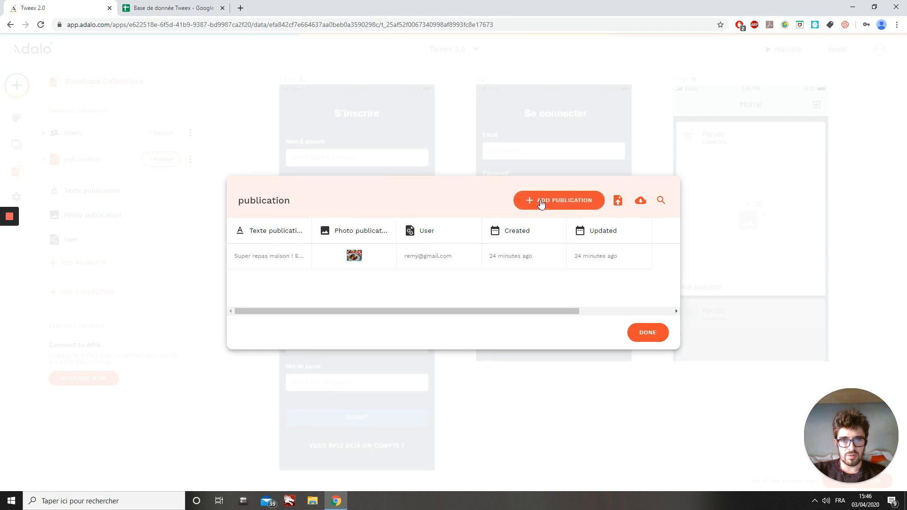
{"action": "left_click", "coordinate": [542, 204]}
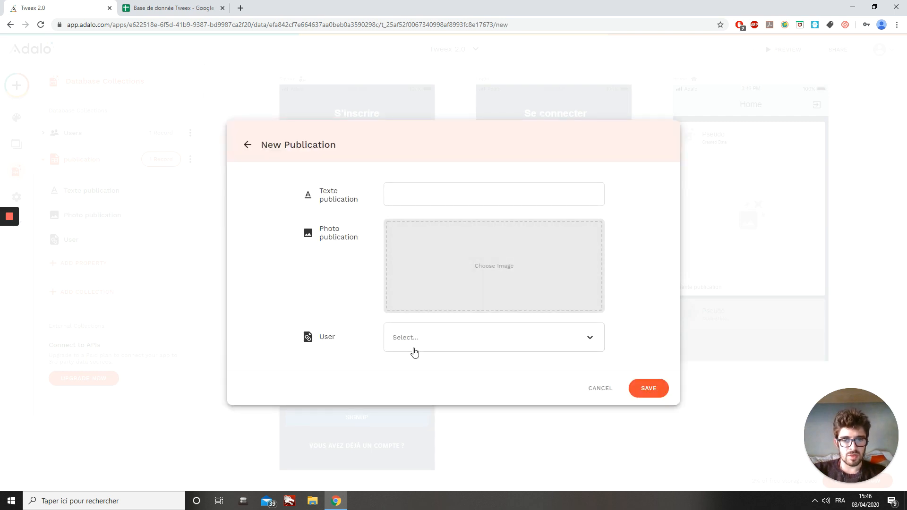
{"action": "left_click", "coordinate": [414, 352]}
{"action": "left_click", "coordinate": [358, 348]}
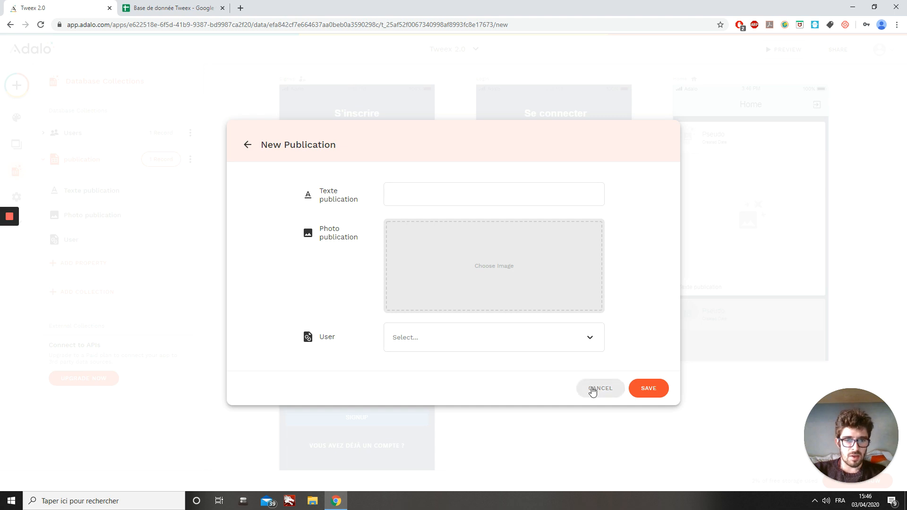
{"action": "left_click", "coordinate": [593, 390]}
{"action": "left_click", "coordinate": [648, 333]}
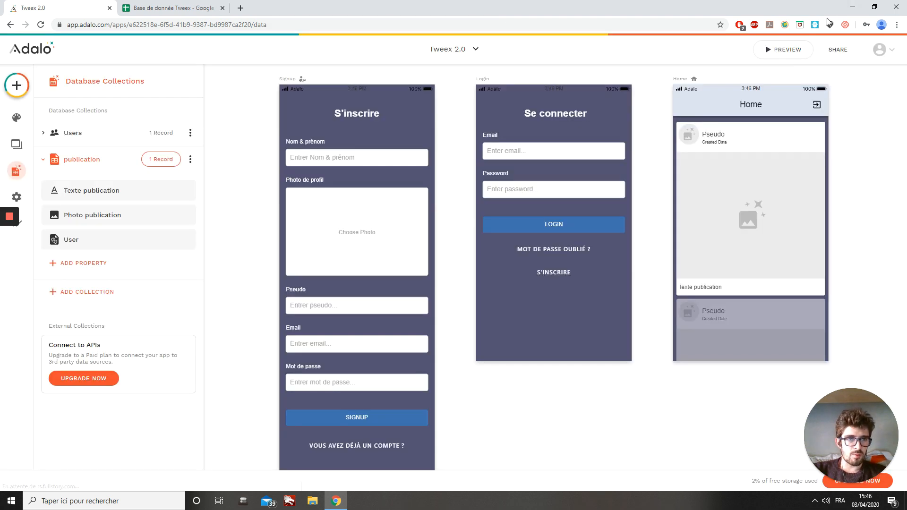
Preview the Home screen again and review the publication image's cropping options, keeping Crop Image to Fill Space.
{"action": "left_click", "coordinate": [784, 49]}
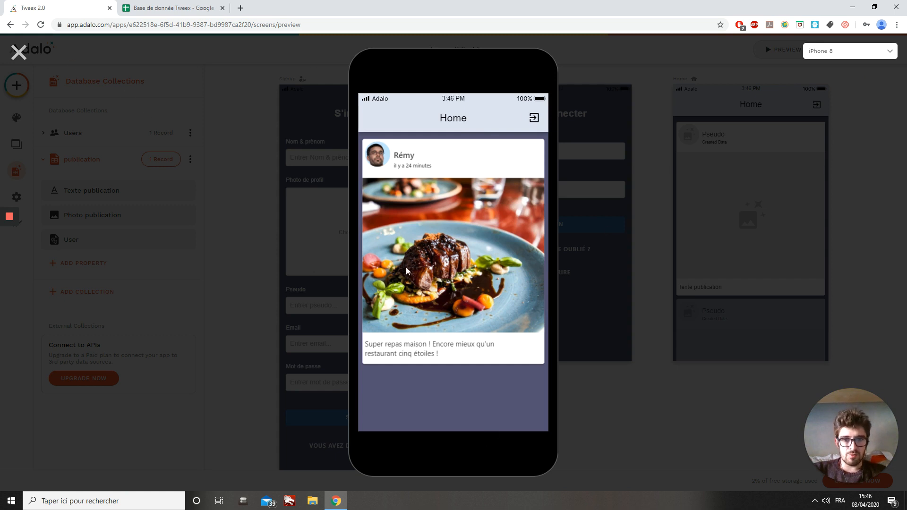
{"action": "left_click", "coordinate": [18, 52]}
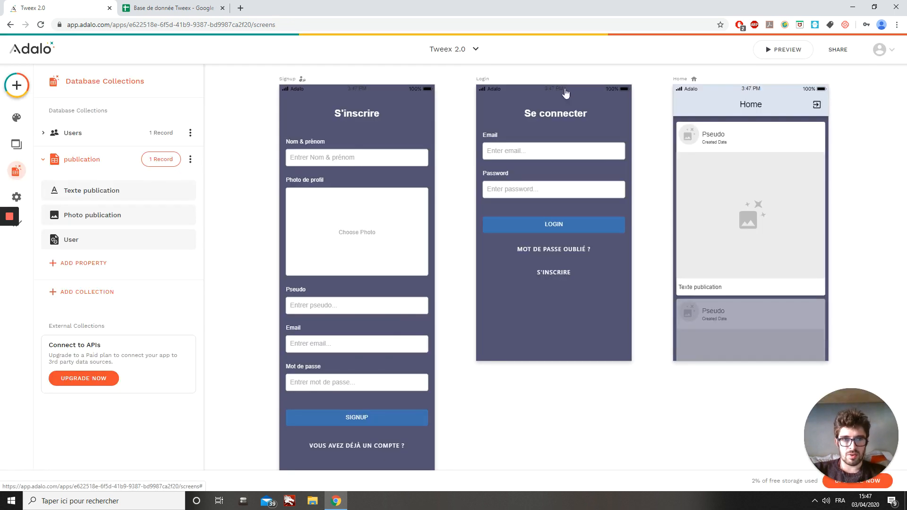
{"action": "left_click", "coordinate": [758, 237]}
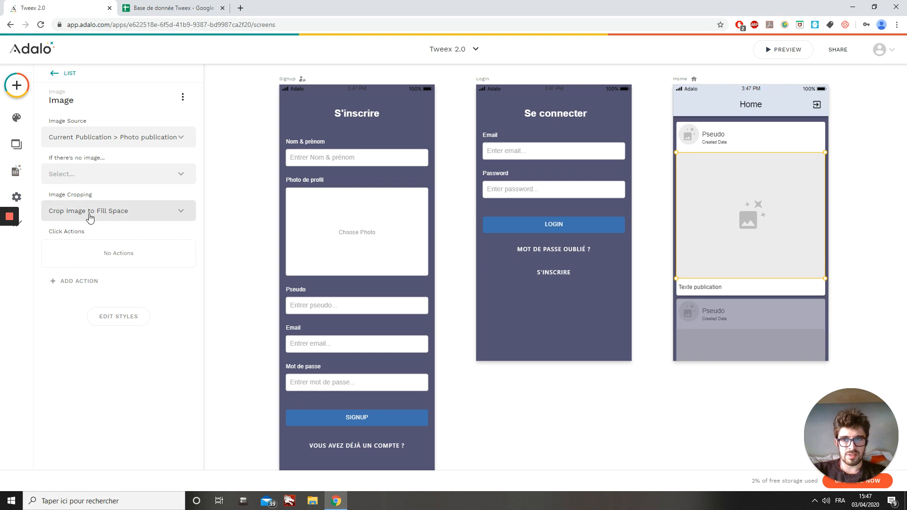
{"action": "left_click", "coordinate": [143, 213]}
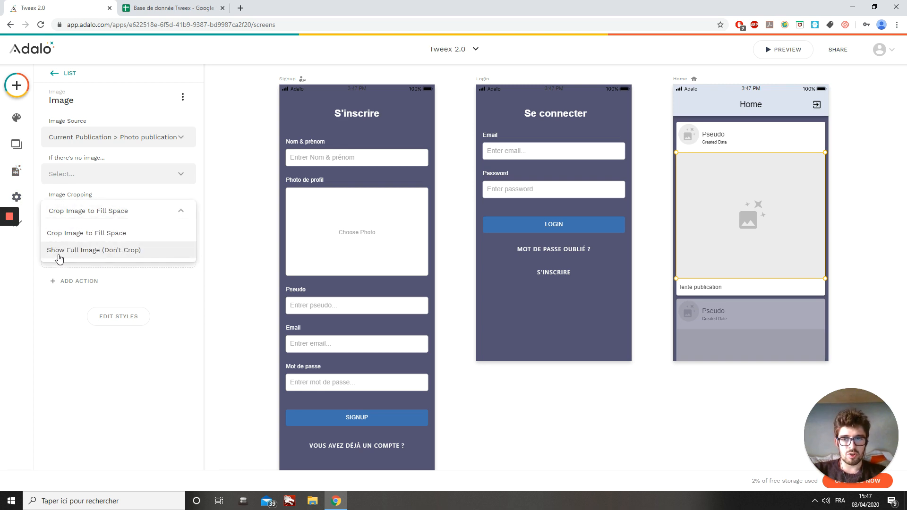
{"action": "left_click", "coordinate": [87, 233]}
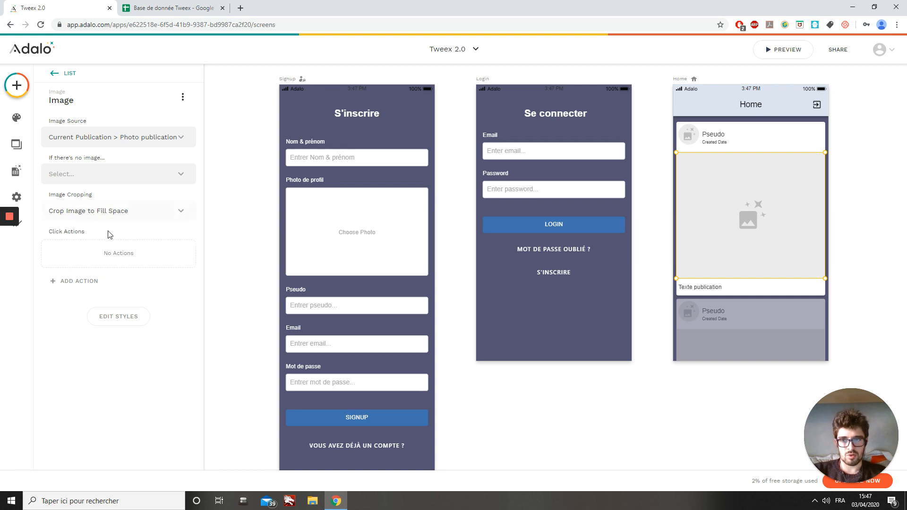
{"action": "left_click", "coordinate": [680, 416]}
Create a new screen from the simple Form template and name it "Ajouter une publication".
{"action": "scroll", "coordinate": [685, 412], "scroll_direction": "right", "scroll_amount": 4}
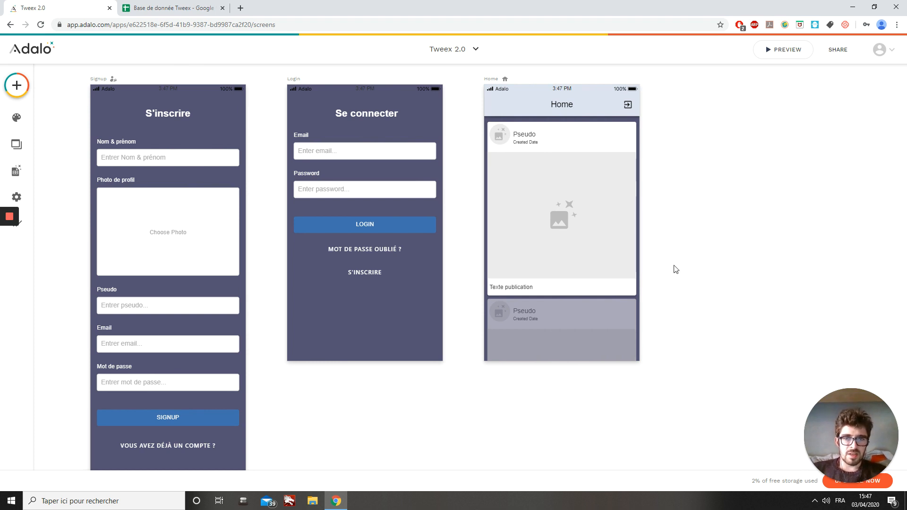
{"action": "left_click", "coordinate": [16, 85]}
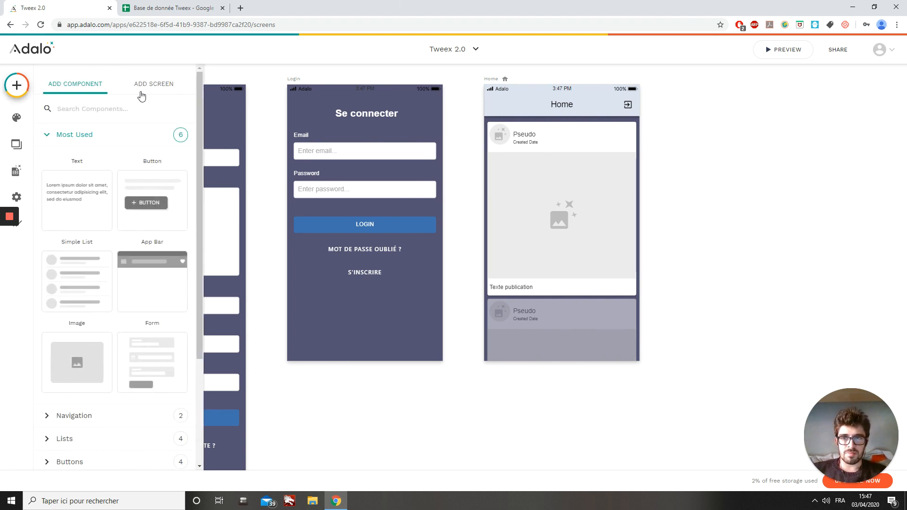
{"action": "left_click", "coordinate": [154, 85]}
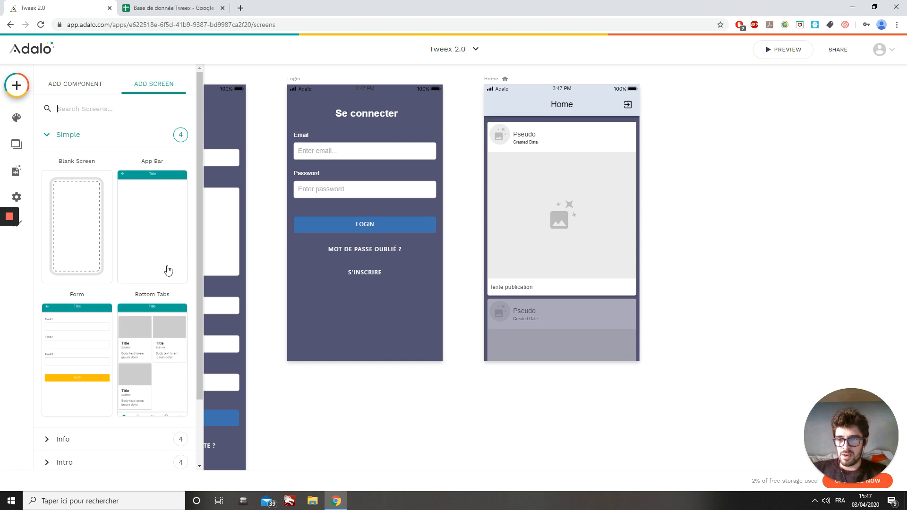
{"action": "scroll", "coordinate": [141, 274], "scroll_direction": "down", "scroll_amount": 2}
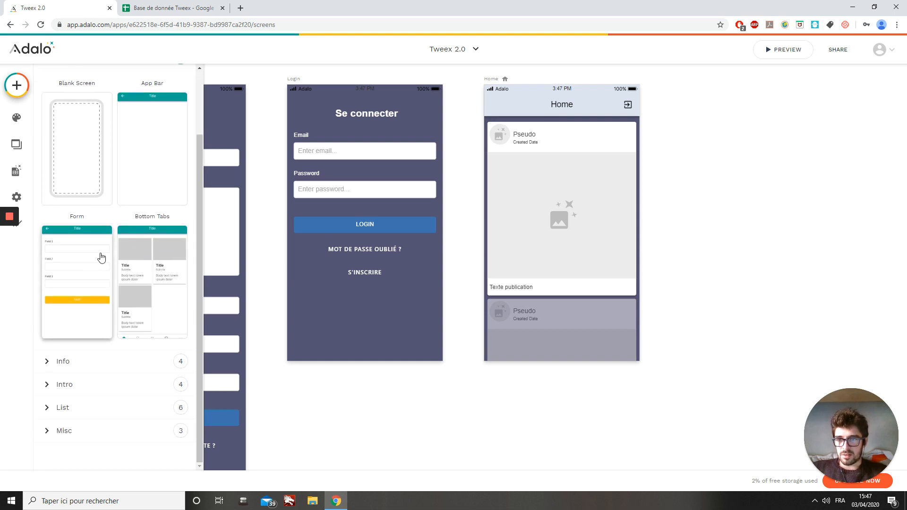
{"action": "left_click", "coordinate": [72, 284]}
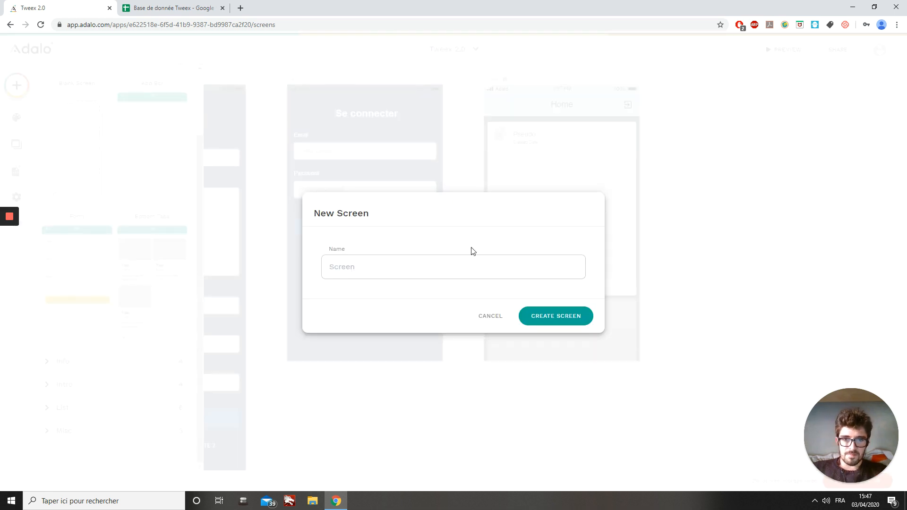
{"action": "left_click", "coordinate": [388, 266]}
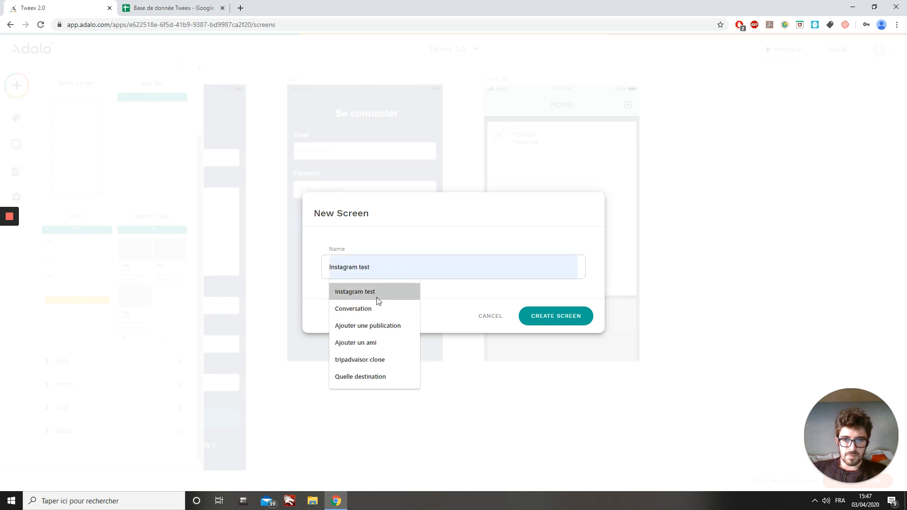
{"action": "left_click", "coordinate": [369, 326]}
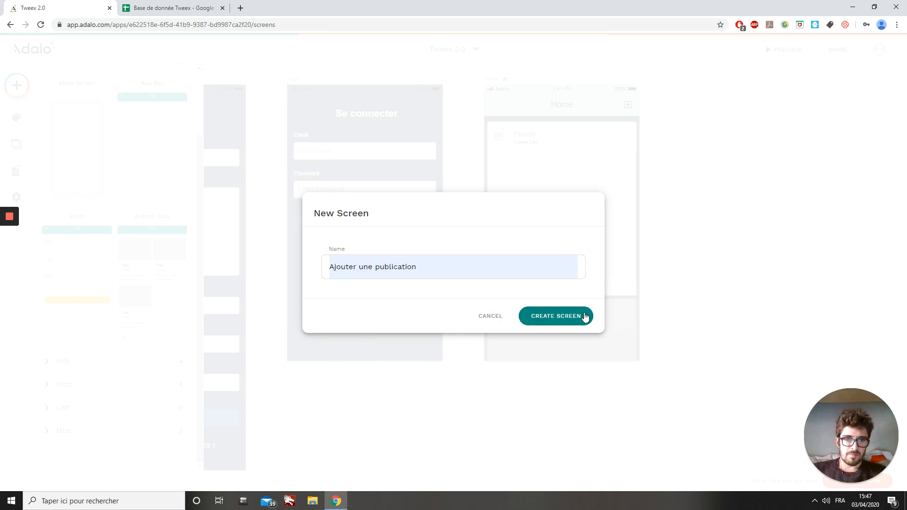
{"action": "left_click", "coordinate": [584, 317]}
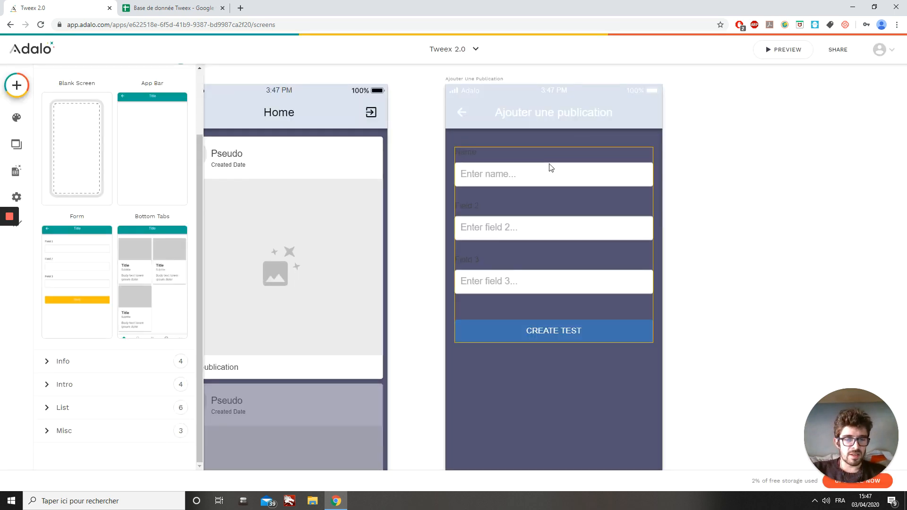
Connect the form on the Ajouter une publication screen to the publication data collection.
{"action": "left_click", "coordinate": [542, 230]}
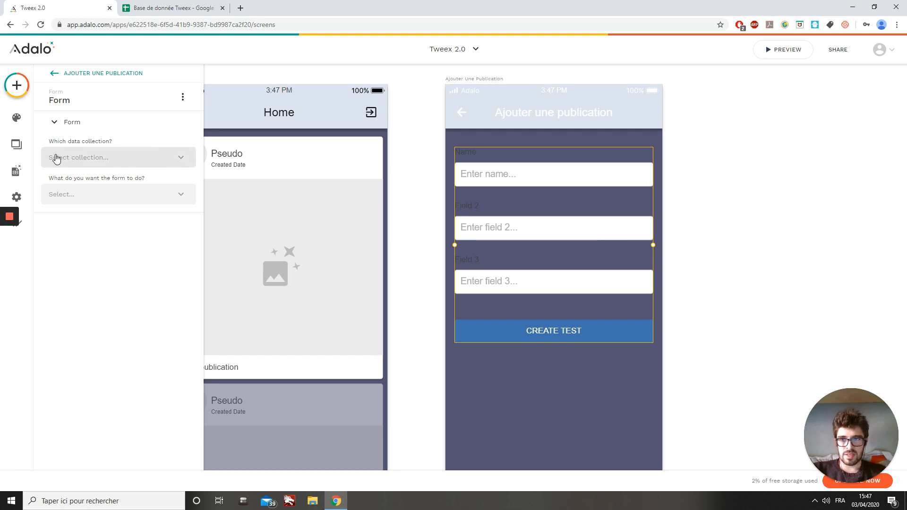
{"action": "left_click", "coordinate": [122, 162]}
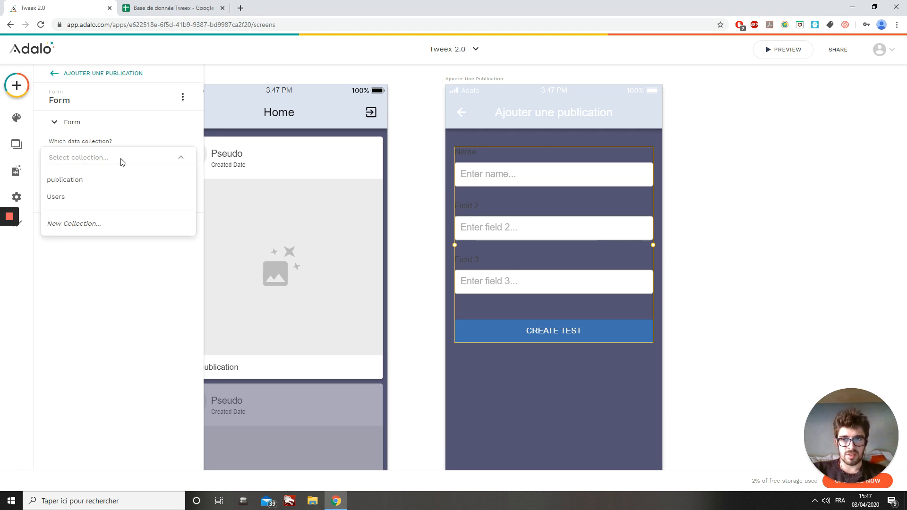
{"action": "left_click", "coordinate": [92, 183]}
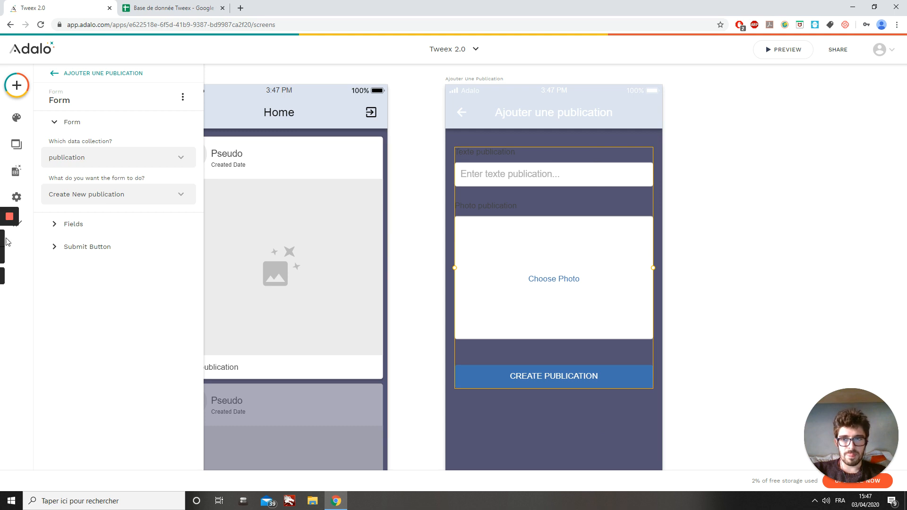
Review the publication form's visible fields, its automatically set fields and its submit button's actions.
{"action": "left_click", "coordinate": [85, 229]}
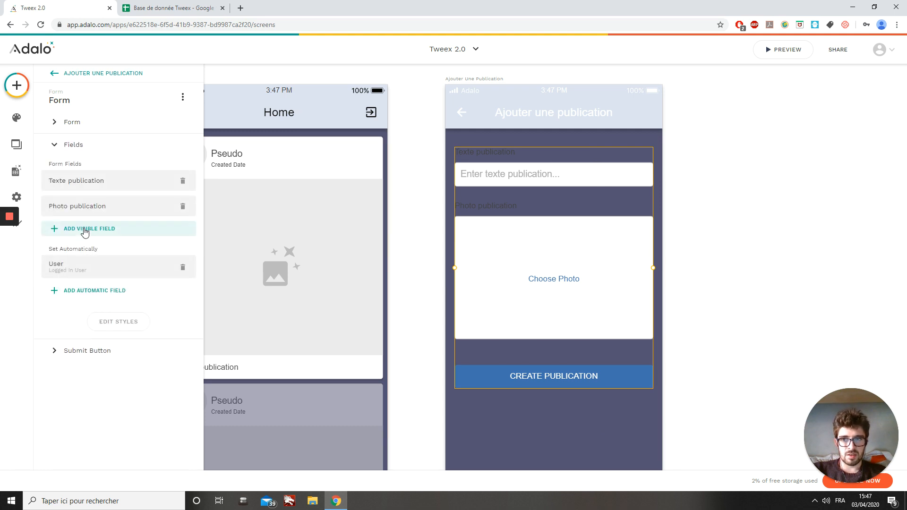
{"action": "left_click", "coordinate": [70, 233]}
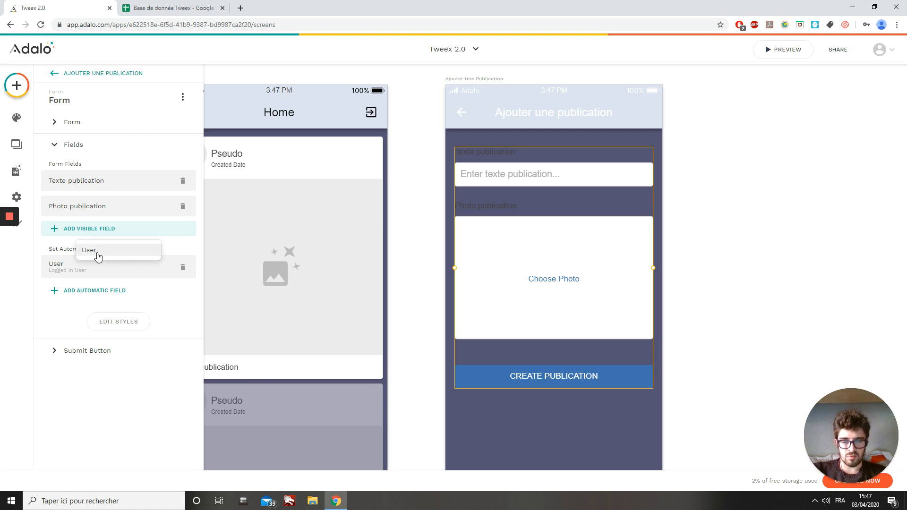
{"action": "left_click", "coordinate": [175, 252]}
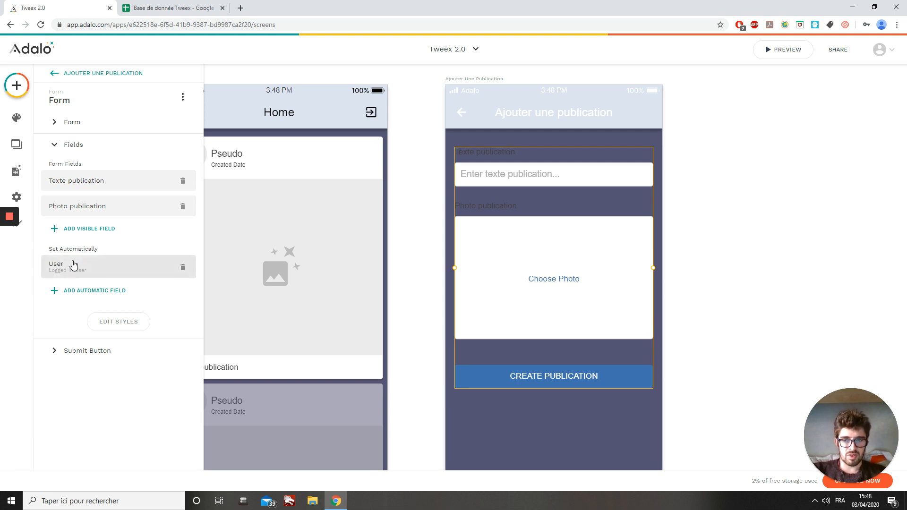
{"action": "left_click", "coordinate": [94, 354]}
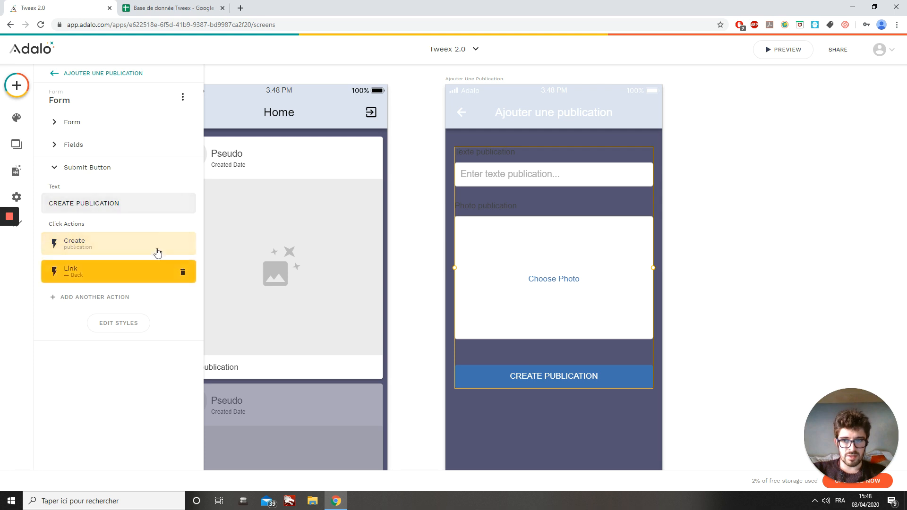
{"action": "left_click", "coordinate": [90, 173]}
Change the label color of the publication form's fields to white (FFFFFF).
{"action": "left_click", "coordinate": [91, 148]}
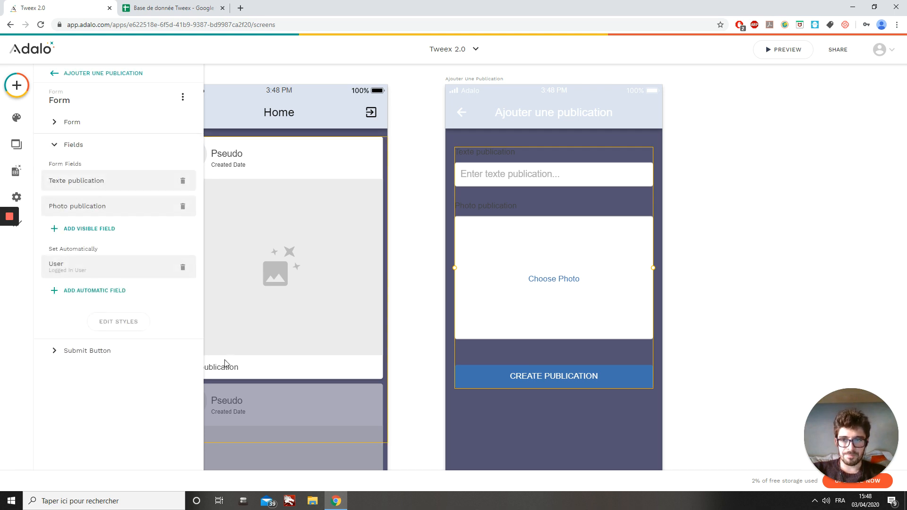
{"action": "left_click", "coordinate": [117, 323]}
{"action": "scroll", "coordinate": [122, 357], "scroll_direction": "down", "scroll_amount": 1}
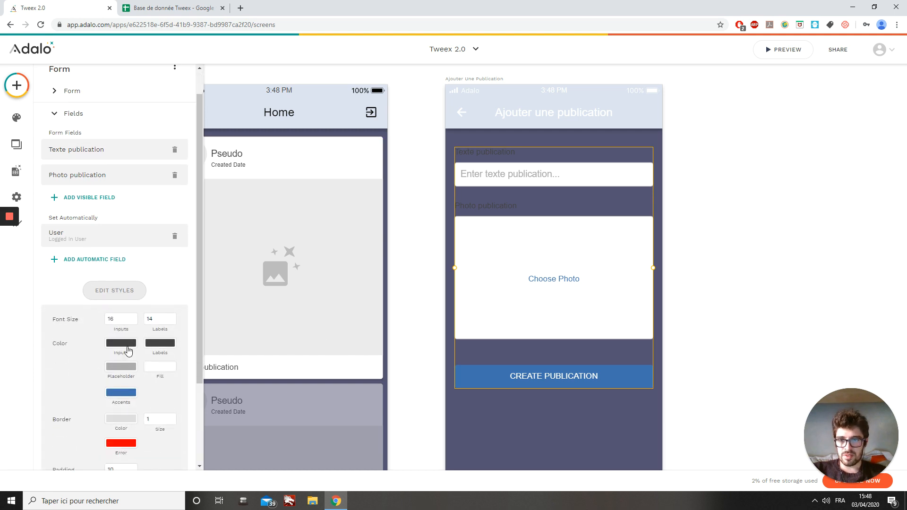
{"action": "left_click", "coordinate": [154, 345]}
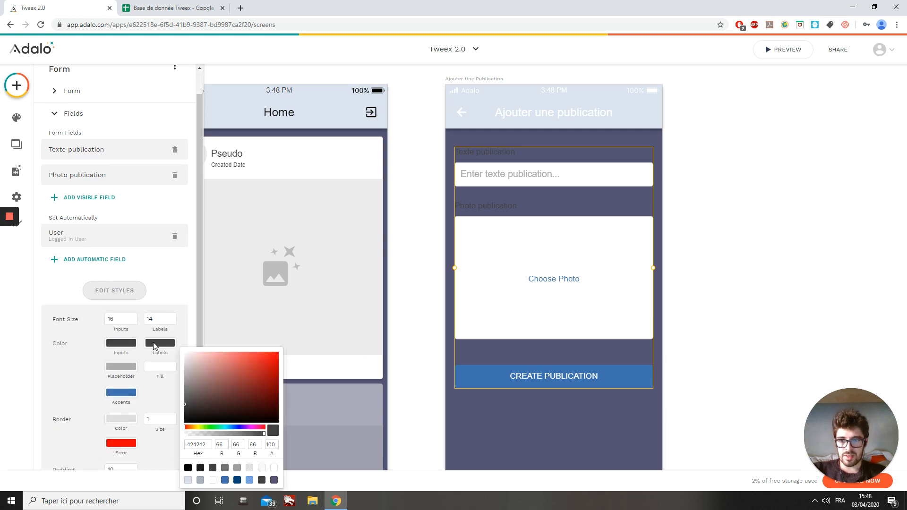
{"action": "left_click", "coordinate": [274, 468]}
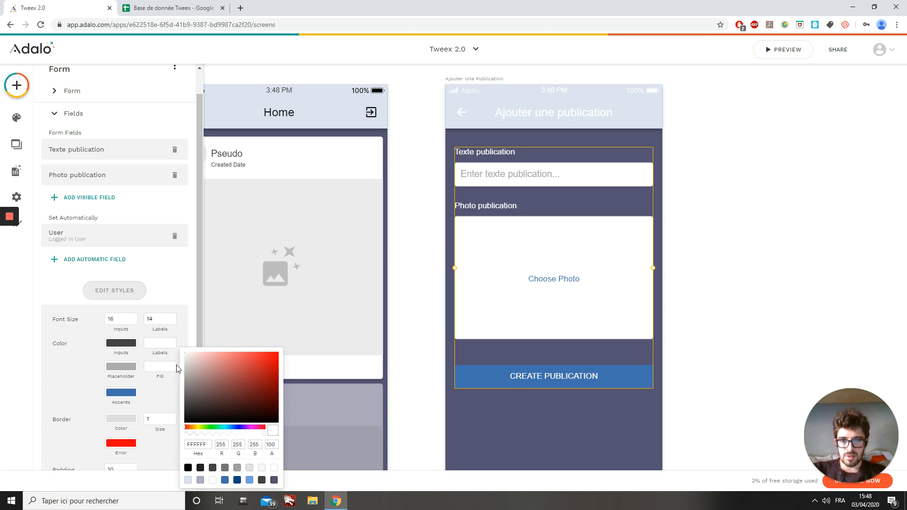
{"action": "left_click", "coordinate": [86, 388]}
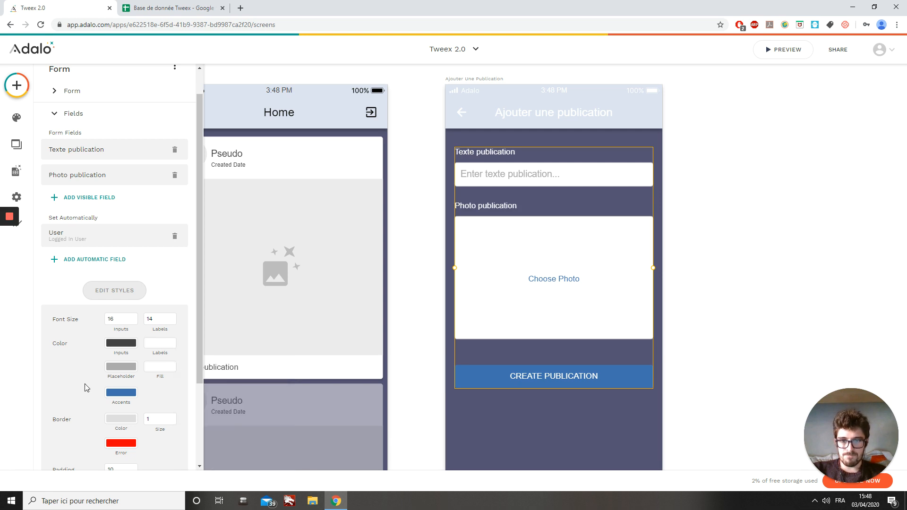
Change the accent color of the publication form's fields to light blue (73A0E1).
{"action": "scroll", "coordinate": [83, 383], "scroll_direction": "down", "scroll_amount": 3}
{"action": "scroll", "coordinate": [78, 377], "scroll_direction": "down", "scroll_amount": 1}
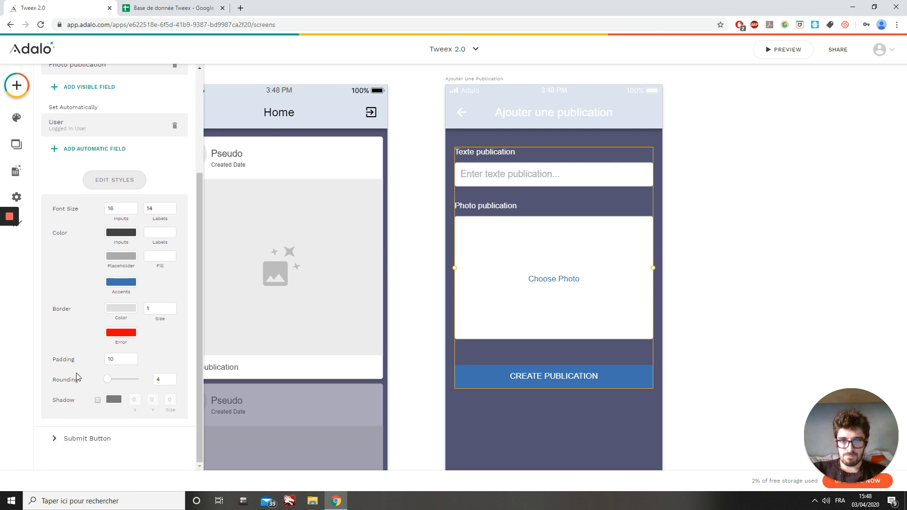
{"action": "left_click", "coordinate": [55, 188]}
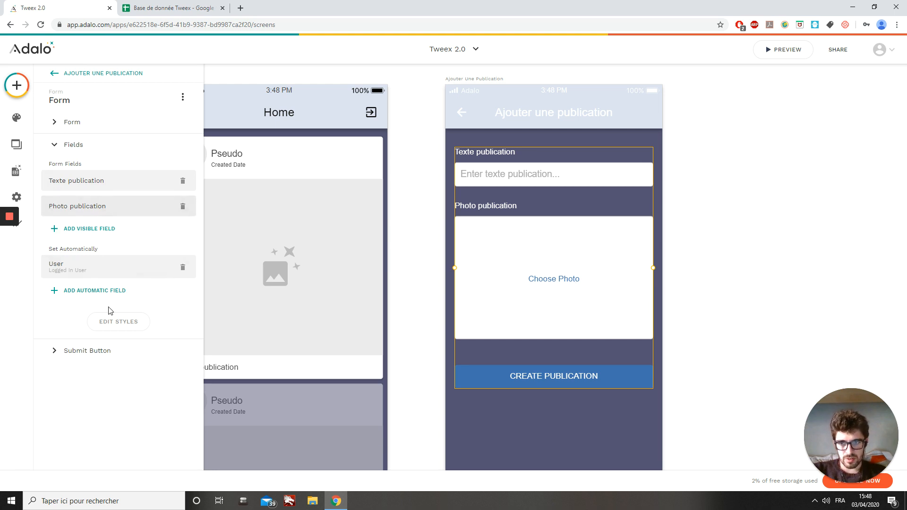
{"action": "left_click", "coordinate": [109, 326]}
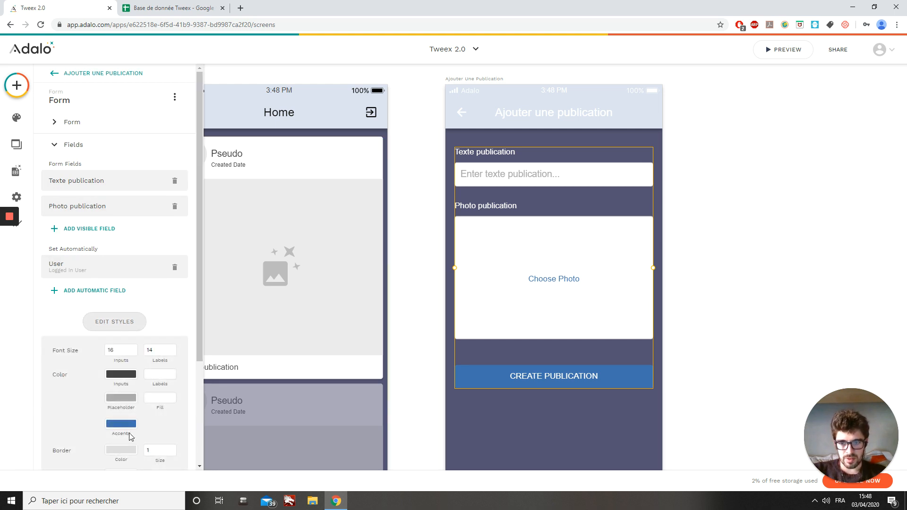
{"action": "left_click", "coordinate": [132, 423]}
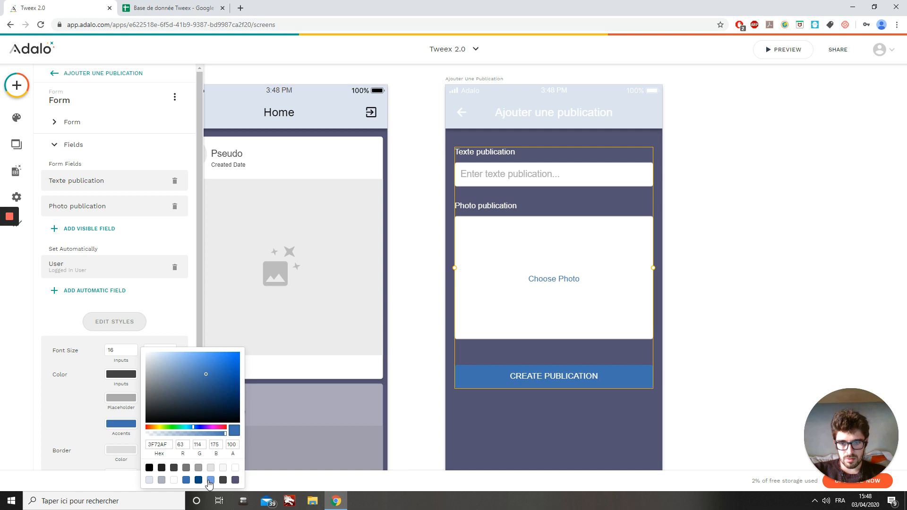
{"action": "left_click", "coordinate": [210, 480]}
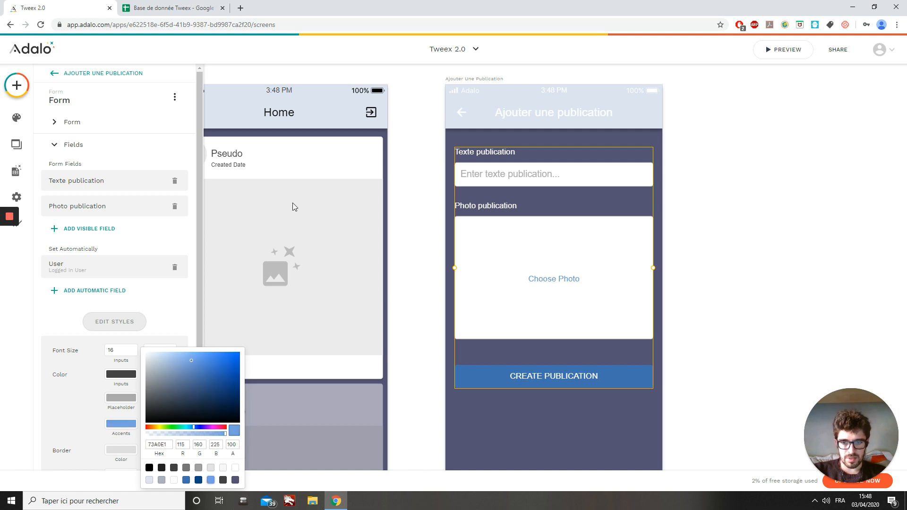
{"action": "left_click", "coordinate": [140, 307]}
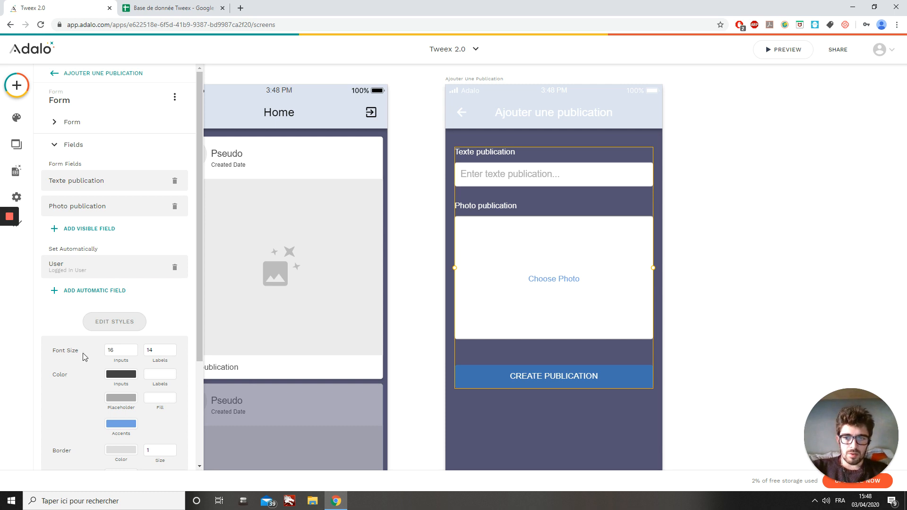
Set the accent color of the publication form's fields to grey (9E9E9E).
{"action": "left_click", "coordinate": [127, 425]}
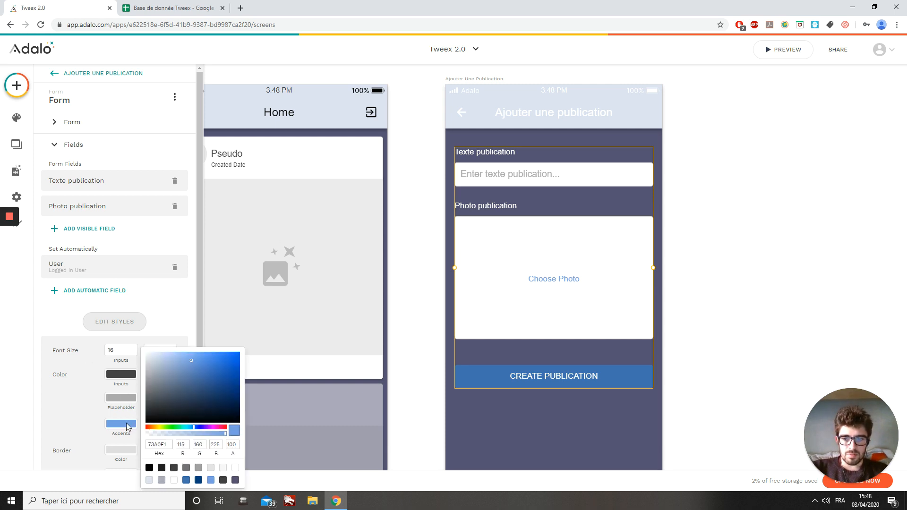
{"action": "left_click", "coordinate": [211, 468]}
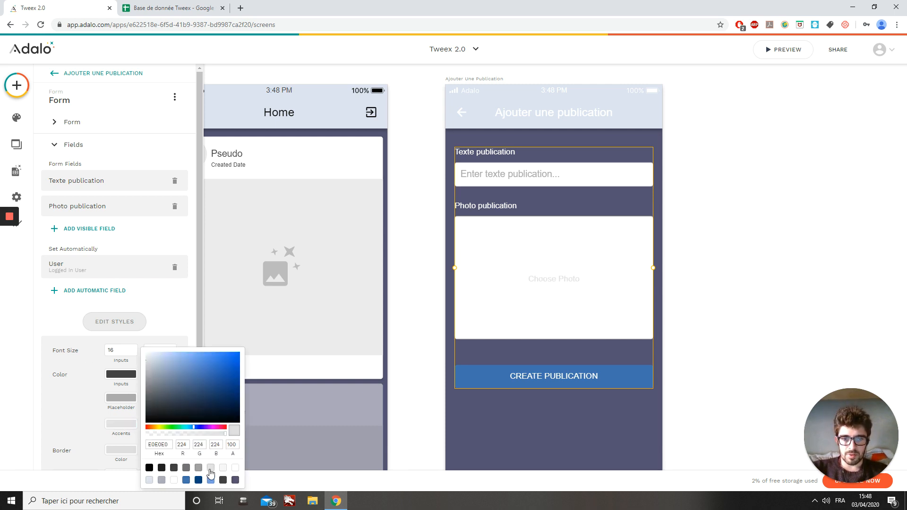
{"action": "left_click", "coordinate": [199, 468]}
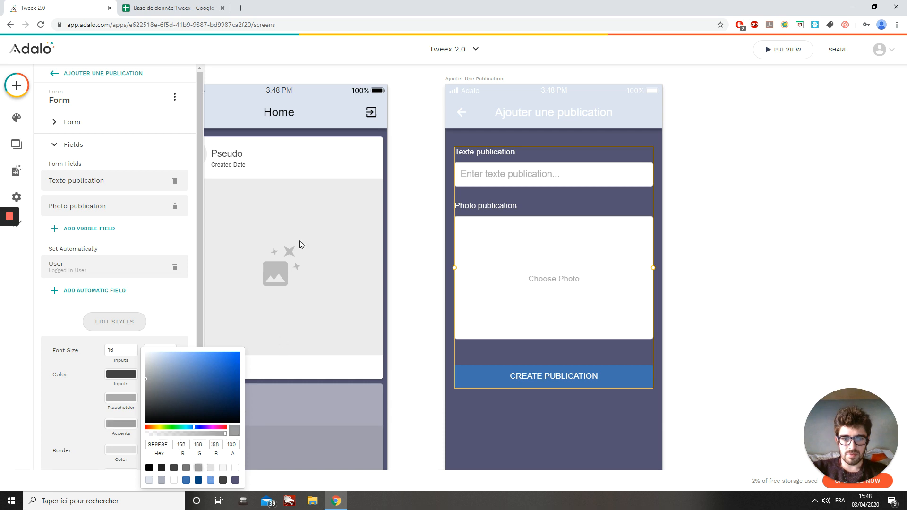
{"action": "left_click", "coordinate": [428, 78]}
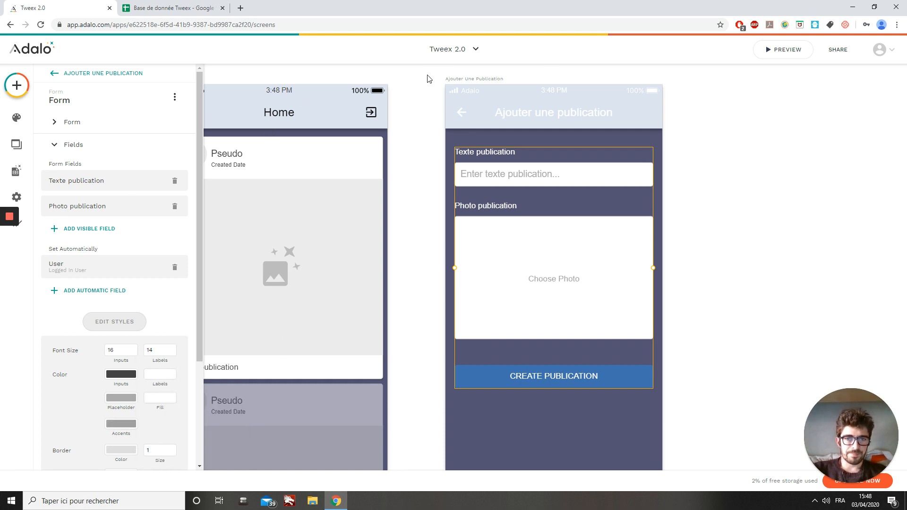
Switch the status bar of the Ajouter une publication screen to black text.
{"action": "left_click", "coordinate": [524, 87]}
{"action": "left_click", "coordinate": [522, 85]}
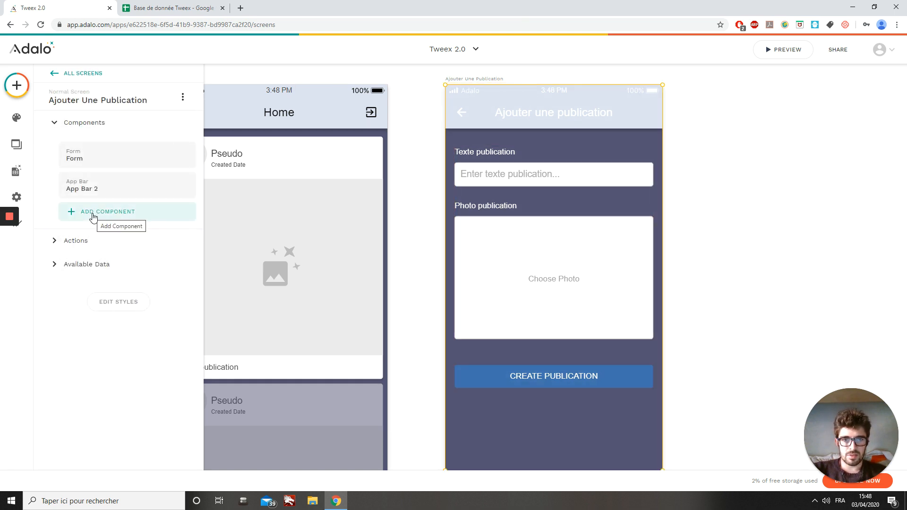
{"action": "left_click", "coordinate": [105, 305]}
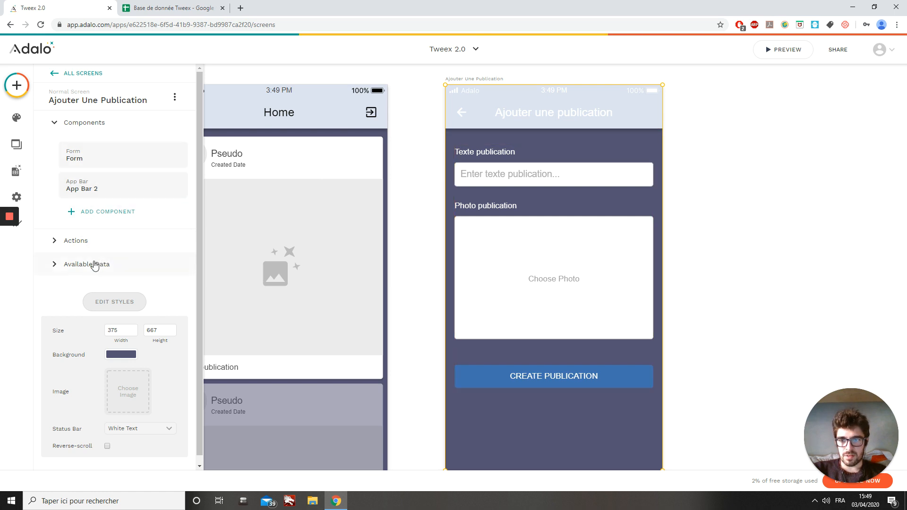
{"action": "scroll", "coordinate": [124, 261], "scroll_direction": "down", "scroll_amount": 1}
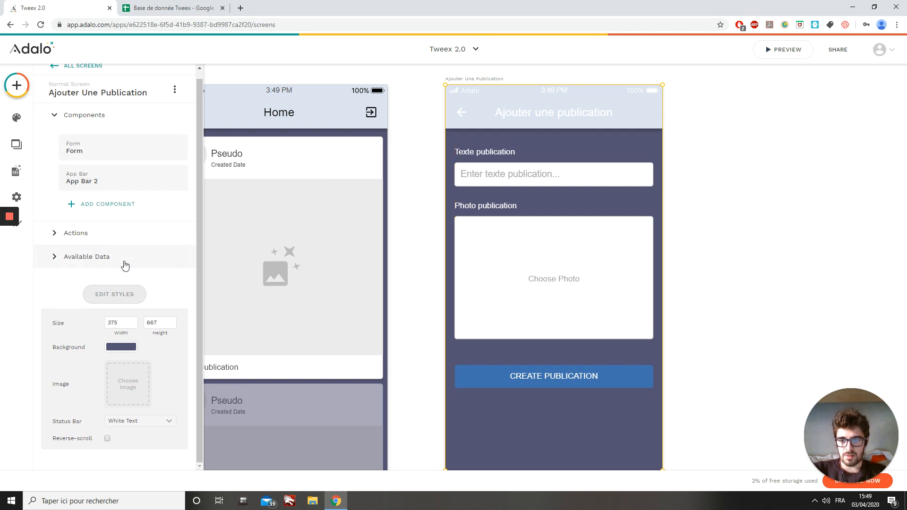
{"action": "left_click", "coordinate": [121, 422]}
{"action": "left_click", "coordinate": [127, 386]}
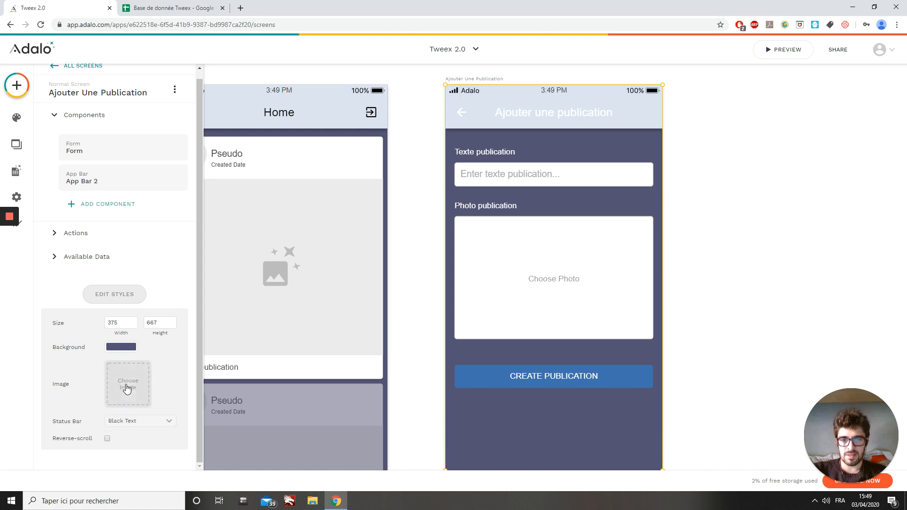
Set the text and icons color of the Ajouter une publication app bar to black (000000).
{"action": "left_click", "coordinate": [589, 120]}
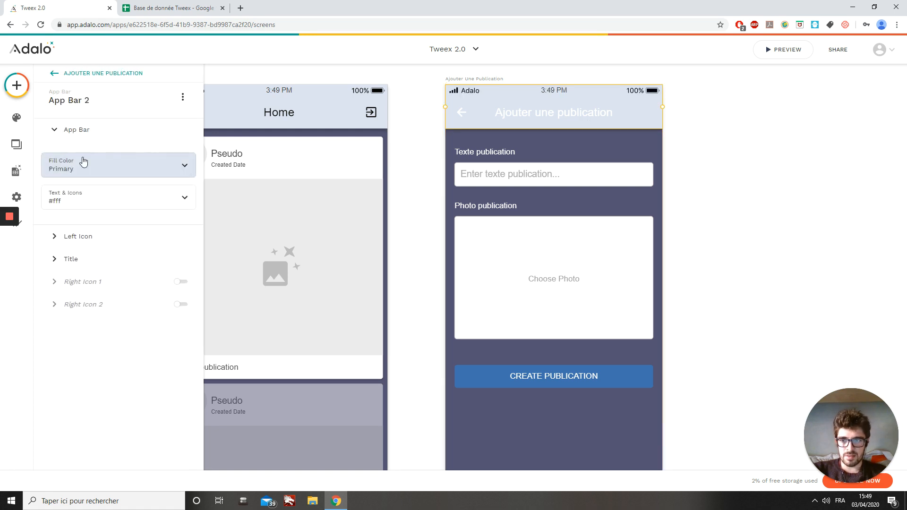
{"action": "left_click", "coordinate": [87, 202]}
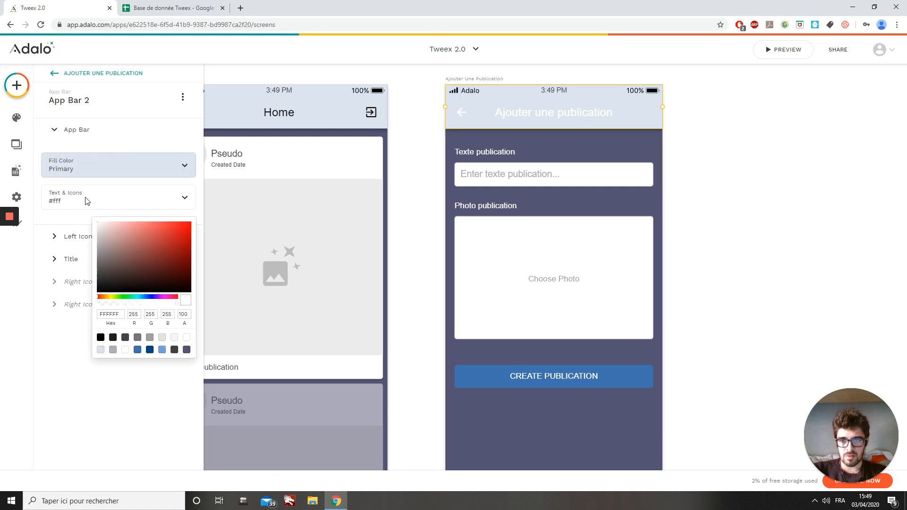
{"action": "left_click", "coordinate": [100, 338]}
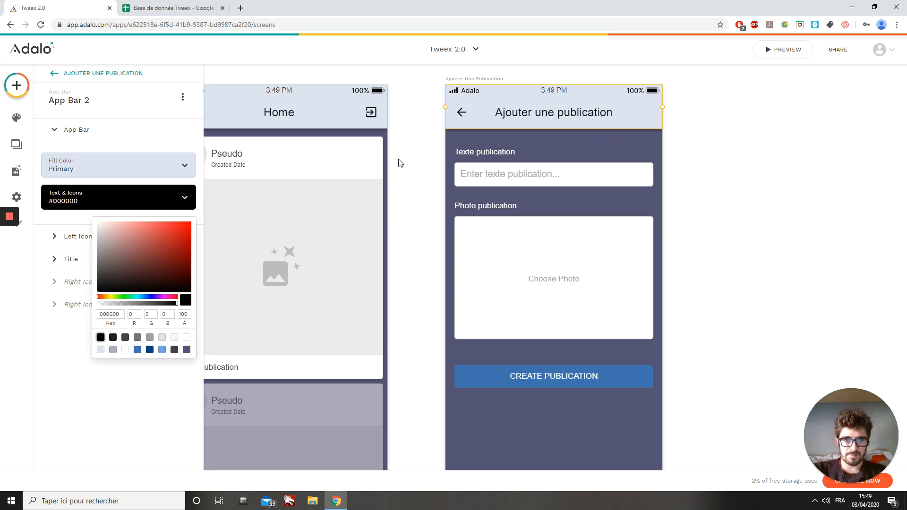
{"action": "left_click", "coordinate": [415, 169]}
{"action": "left_click", "coordinate": [415, 168]}
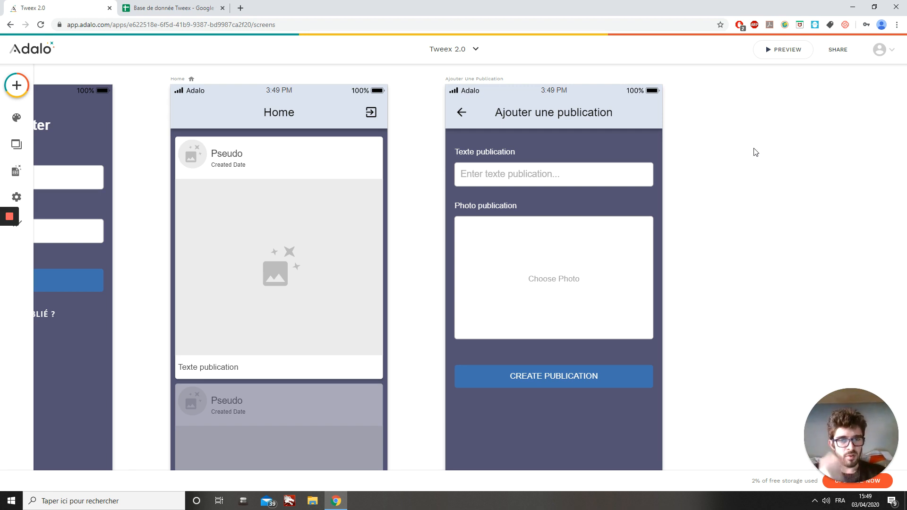
Change the input type of the form's Texte publication field to Multi-line.
{"action": "left_click", "coordinate": [497, 186]}
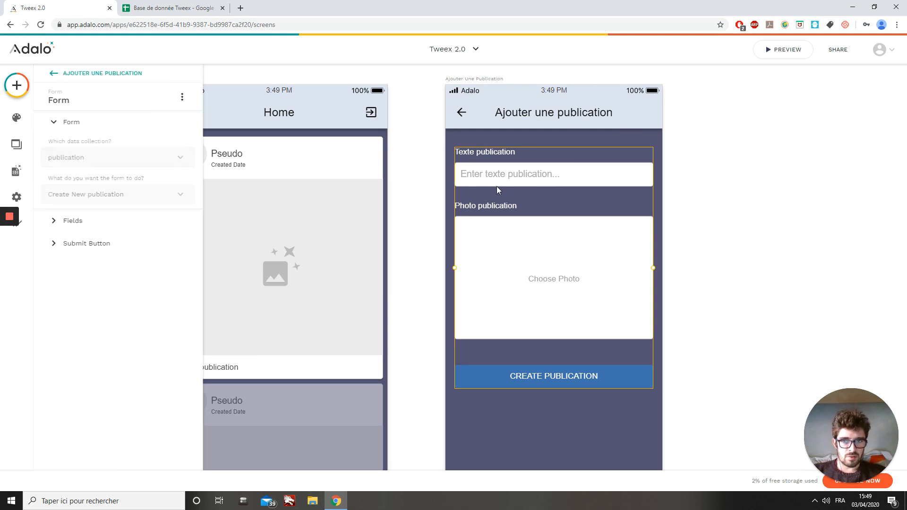
{"action": "left_click", "coordinate": [69, 226]}
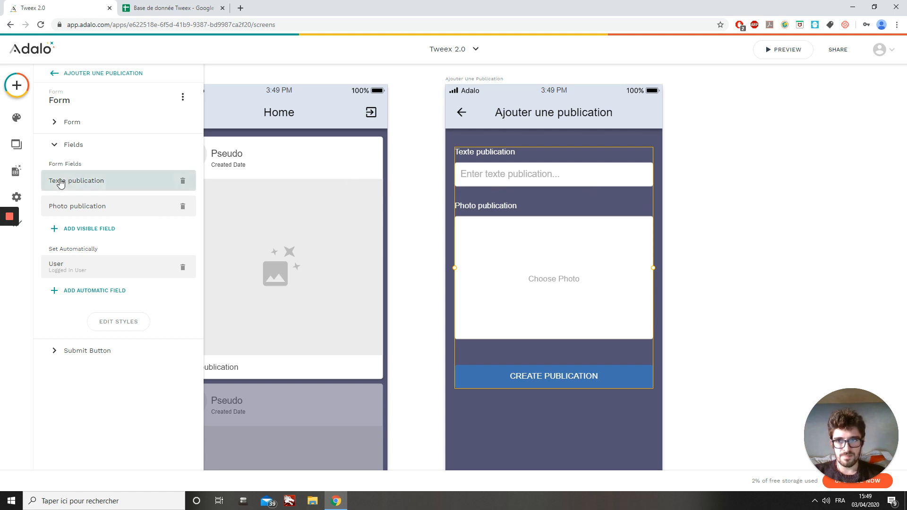
{"action": "left_click", "coordinate": [92, 182]}
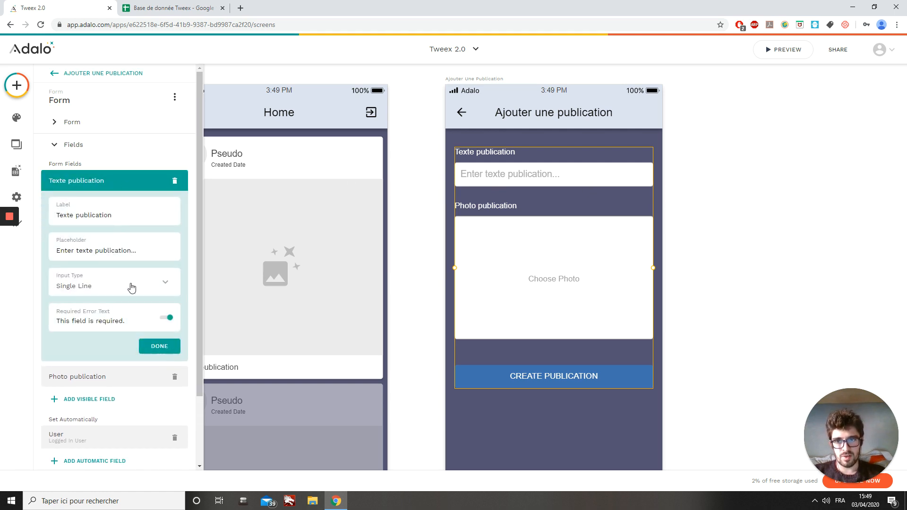
{"action": "left_click", "coordinate": [156, 285]}
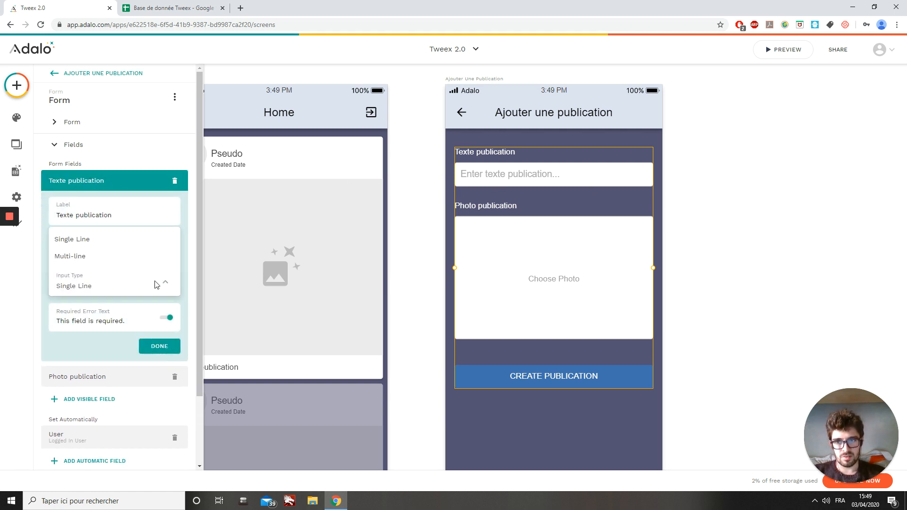
{"action": "left_click", "coordinate": [73, 257]}
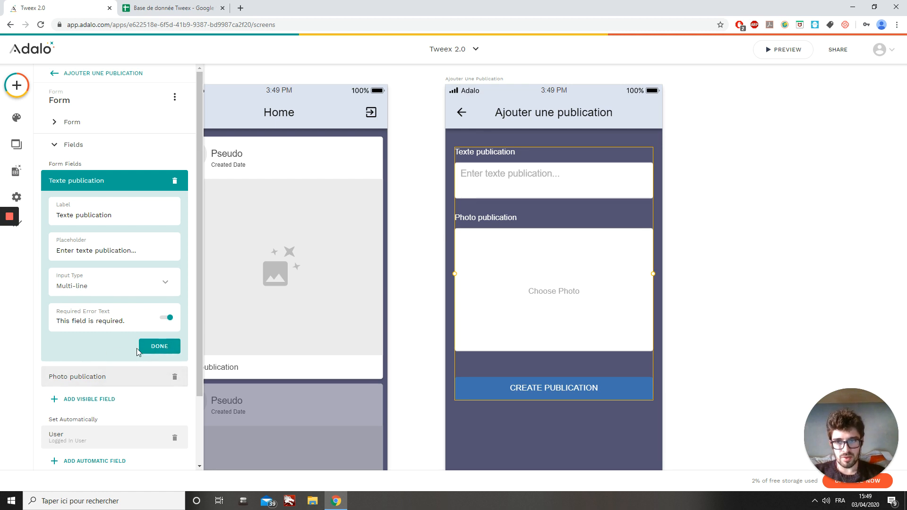
Make the form's Photo publication field not required and finish editing it.
{"action": "left_click", "coordinate": [91, 383]}
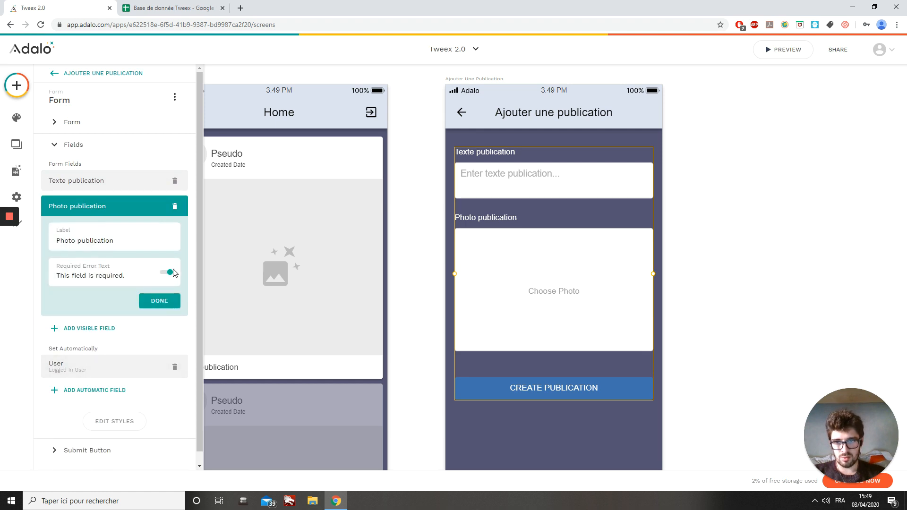
{"action": "left_click", "coordinate": [171, 273]}
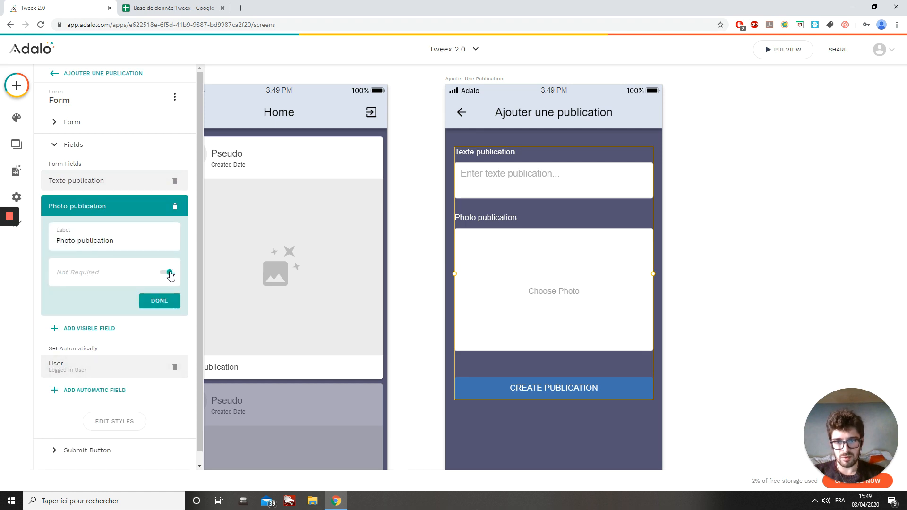
{"action": "left_click", "coordinate": [167, 304]}
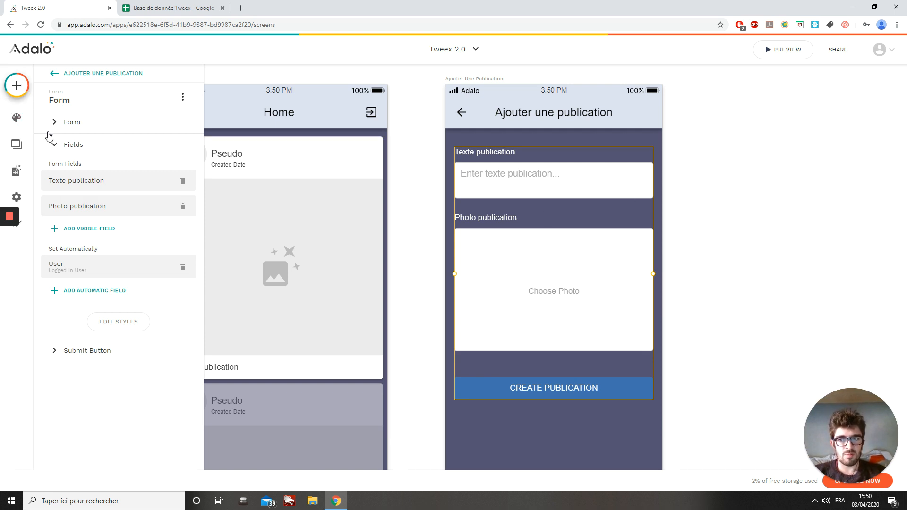
Add a Text Input component below the form's submit button on the Ajouter une publication screen.
{"action": "left_click", "coordinate": [16, 86]}
{"action": "scroll", "coordinate": [104, 330], "scroll_direction": "down", "scroll_amount": 2}
{"action": "scroll", "coordinate": [108, 369], "scroll_direction": "down", "scroll_amount": 2}
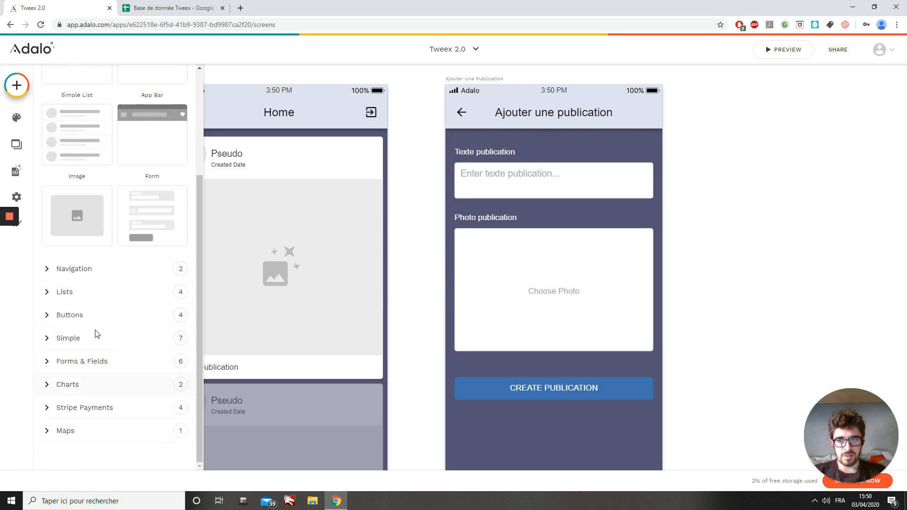
{"action": "left_click", "coordinate": [90, 362]}
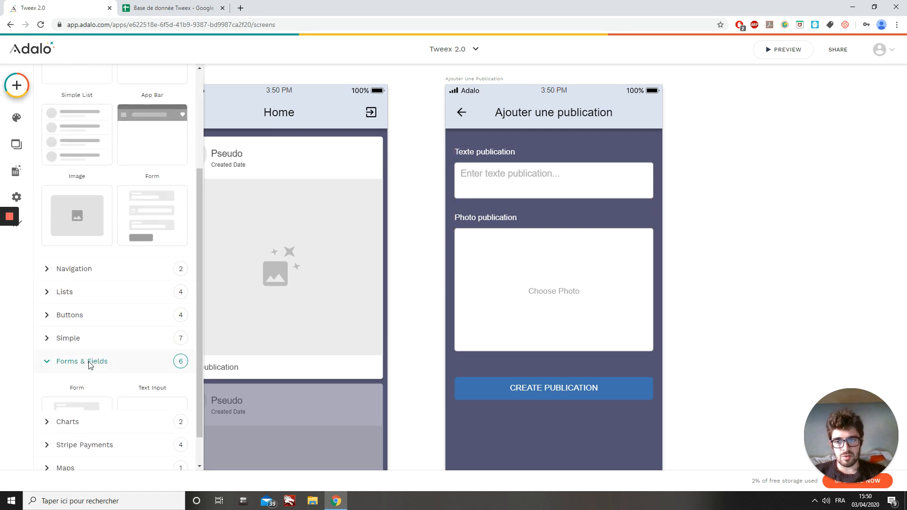
{"action": "scroll", "coordinate": [94, 359], "scroll_direction": "down", "scroll_amount": 3}
{"action": "left_click", "coordinate": [152, 326]}
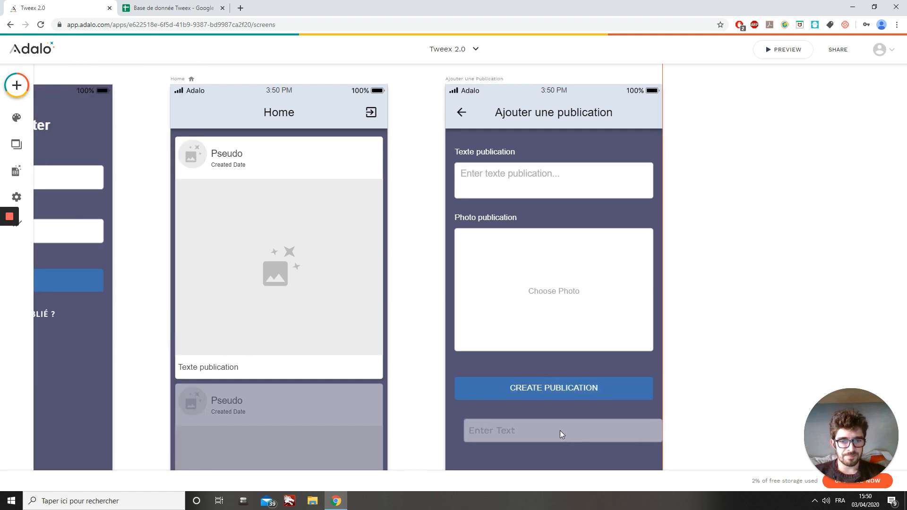
{"action": "left_click", "coordinate": [551, 426]}
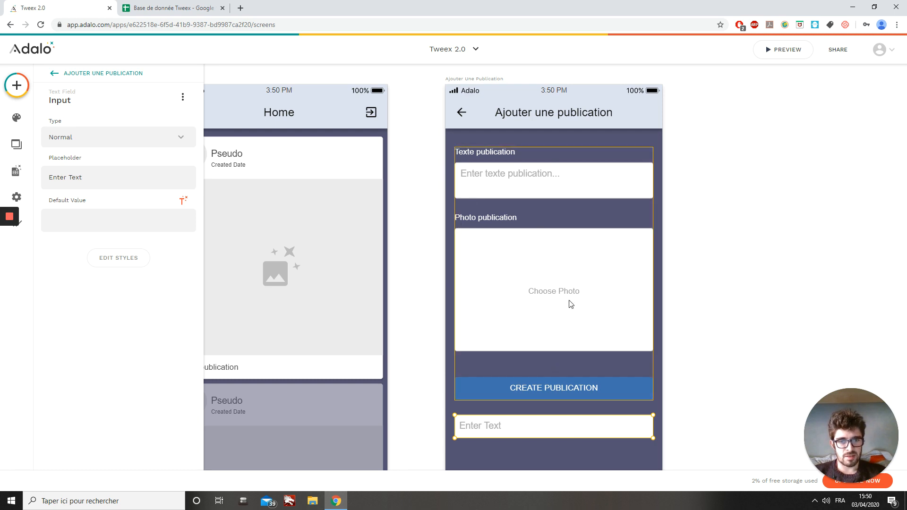
Examine the available form and field components and the type options of the standalone text input.
{"action": "left_click", "coordinate": [17, 85]}
{"action": "scroll", "coordinate": [111, 416], "scroll_direction": "down", "scroll_amount": 5}
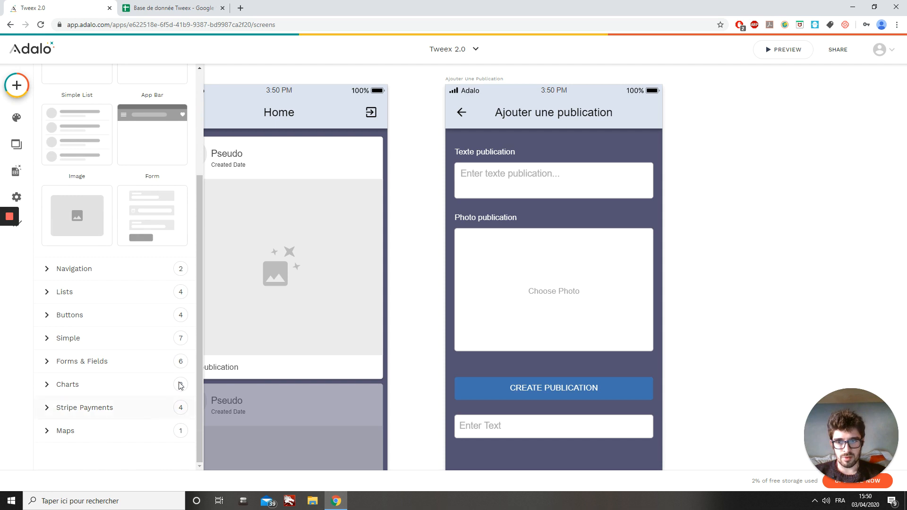
{"action": "left_click", "coordinate": [84, 370]}
{"action": "scroll", "coordinate": [108, 384], "scroll_direction": "down", "scroll_amount": 5}
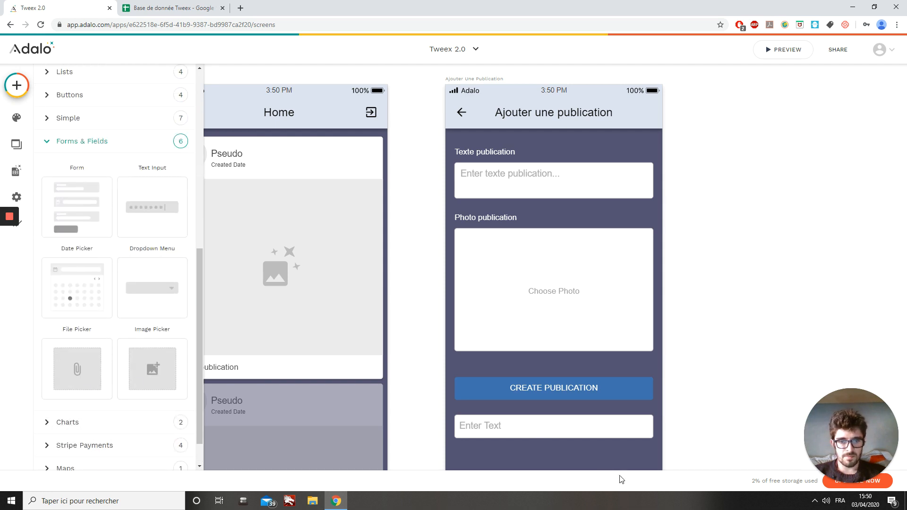
{"action": "left_click", "coordinate": [593, 435]}
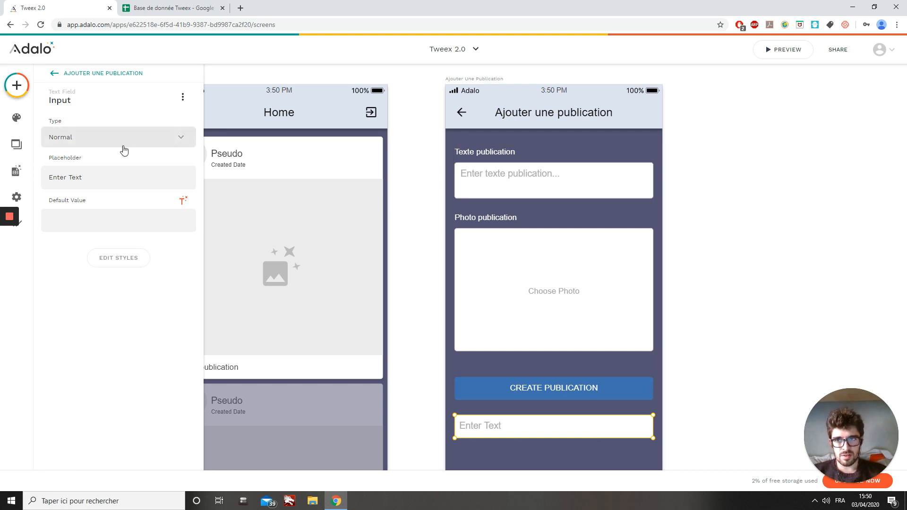
{"action": "left_click", "coordinate": [108, 144]}
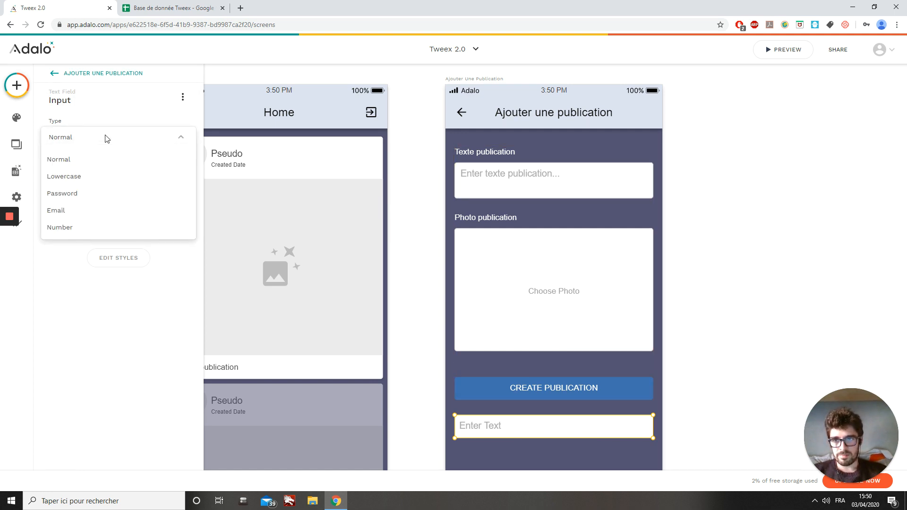
{"action": "left_click", "coordinate": [106, 138]}
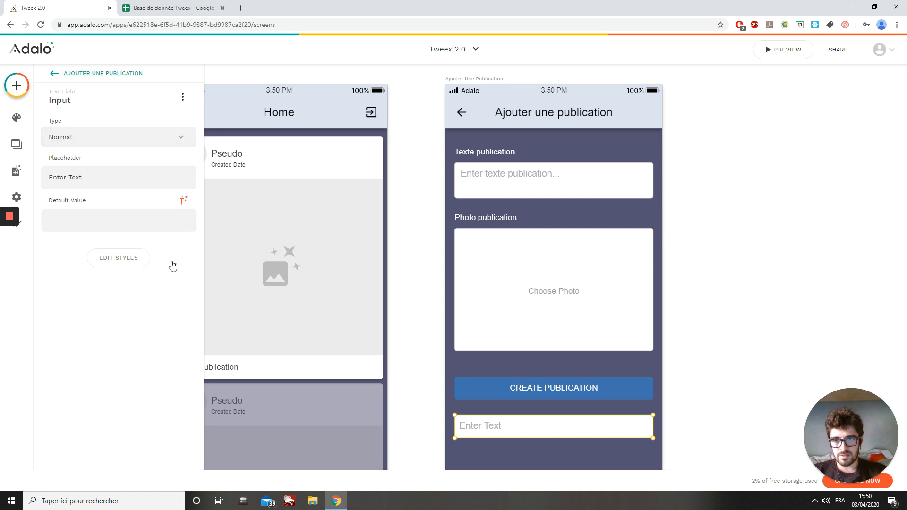
Set the standalone text input's Max Length to 10 in its style settings.
{"action": "left_click", "coordinate": [121, 257]}
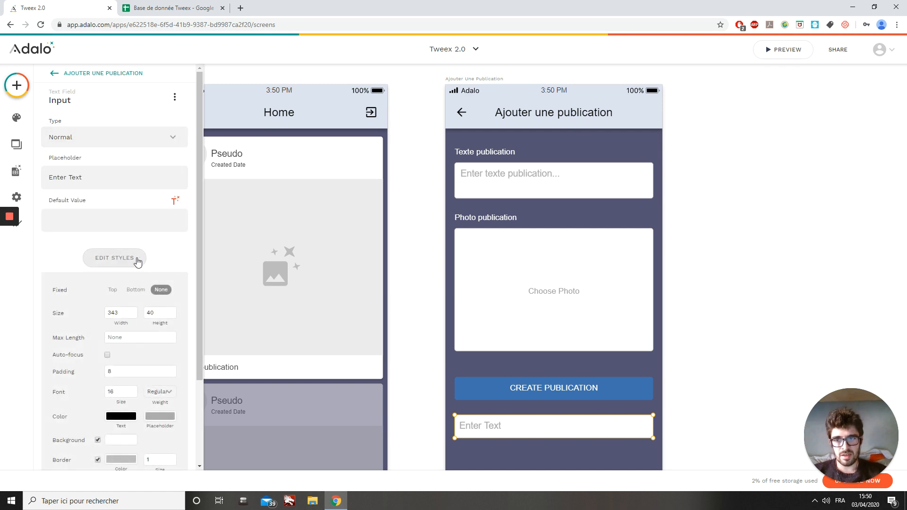
{"action": "left_click", "coordinate": [127, 338]}
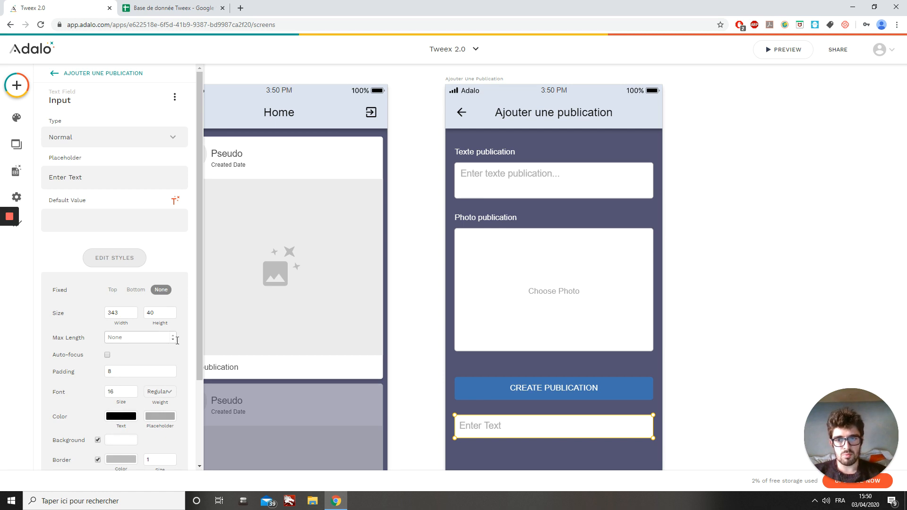
{"action": "type", "text": "3"}
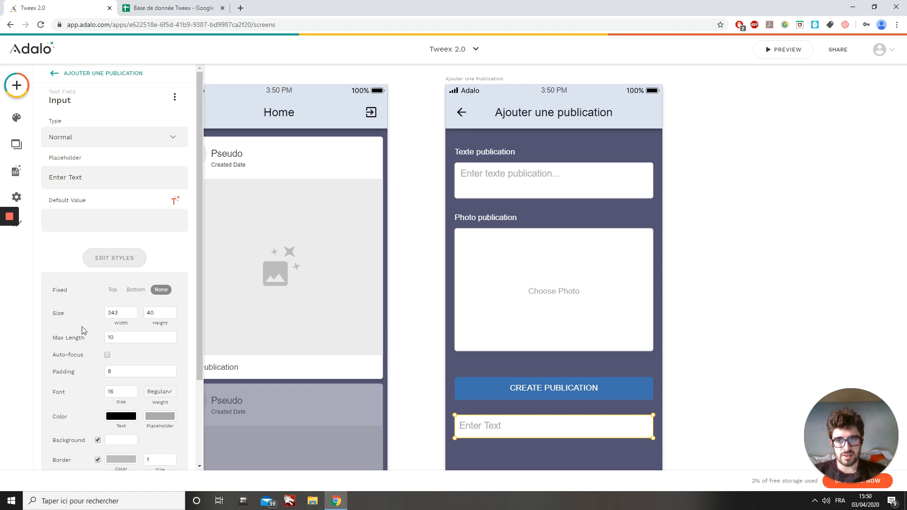
{"action": "scroll", "coordinate": [90, 331], "scroll_direction": "down", "scroll_amount": 2}
{"action": "scroll", "coordinate": [93, 331], "scroll_direction": "down", "scroll_amount": 1}
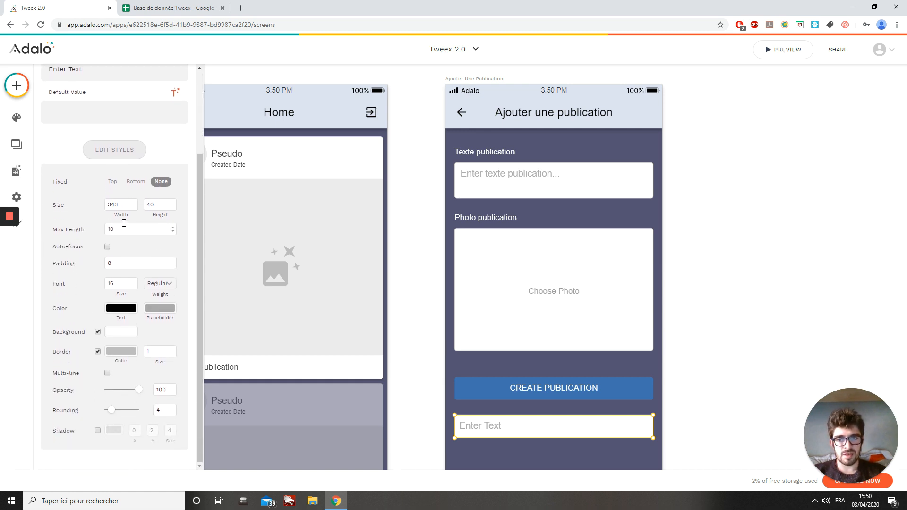
{"action": "left_click", "coordinate": [721, 247]}
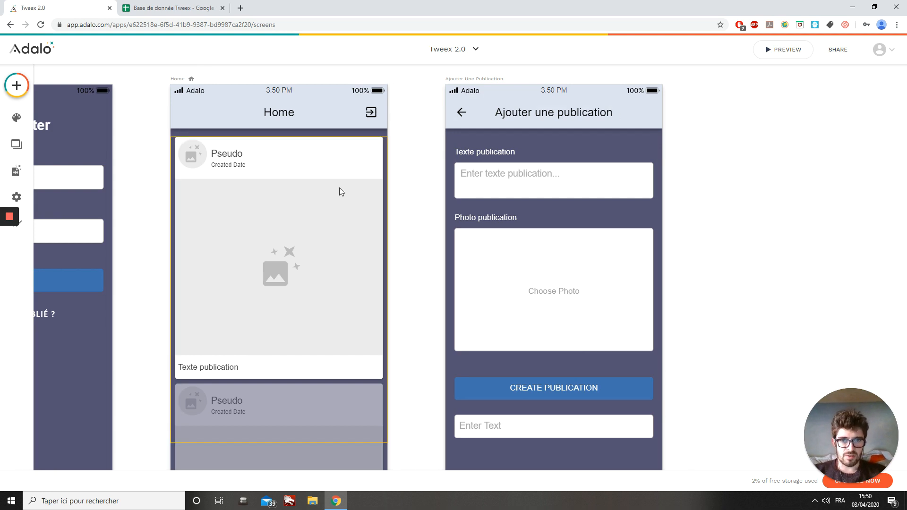
{"action": "scroll", "coordinate": [340, 188], "scroll_direction": "down", "scroll_amount": 1}
{"action": "scroll", "coordinate": [313, 238], "scroll_direction": "up", "scroll_amount": 1}
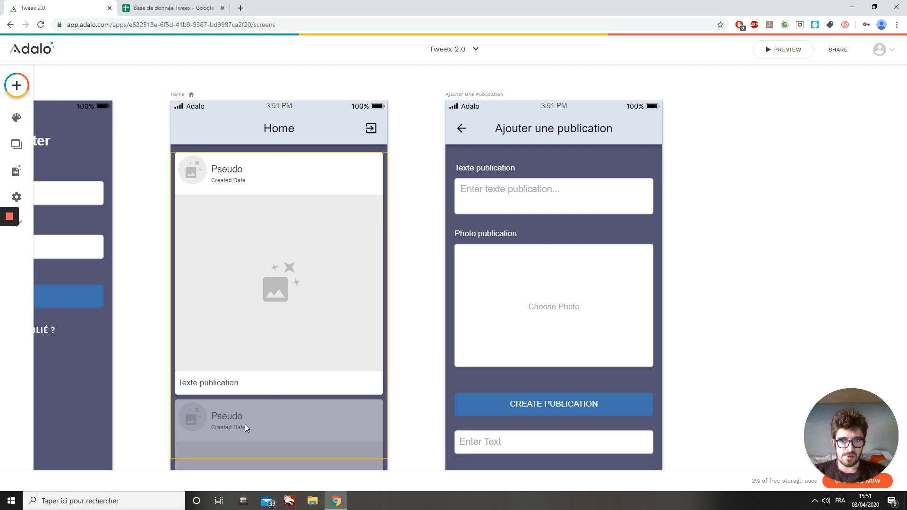
{"action": "scroll", "coordinate": [244, 422], "scroll_direction": "down", "scroll_amount": 1}
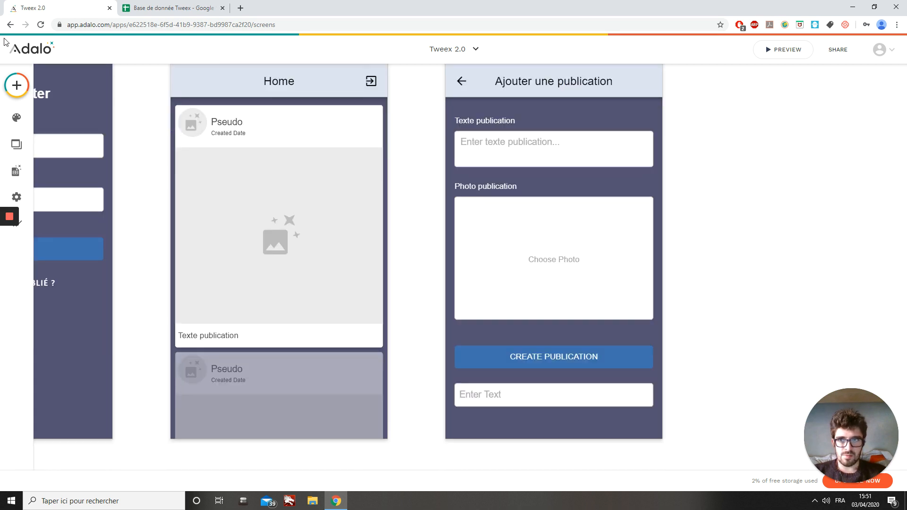
{"action": "left_click", "coordinate": [17, 85]}
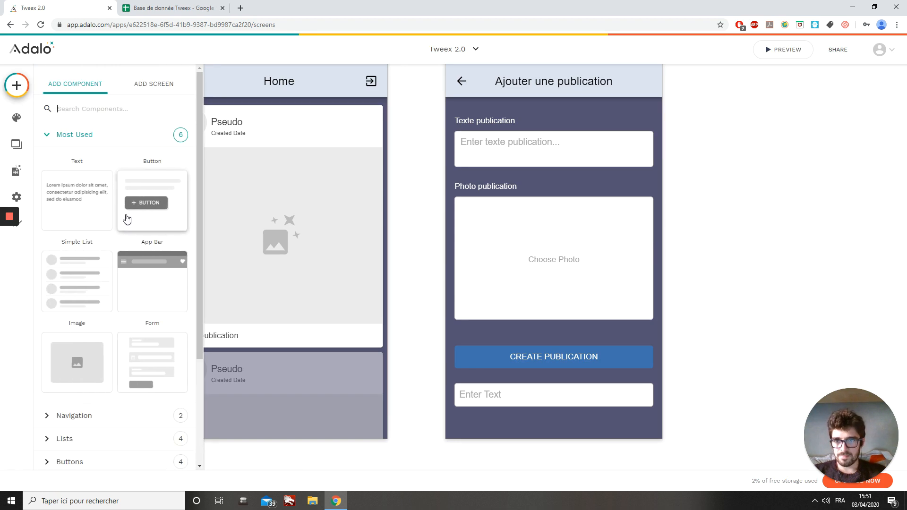
{"action": "scroll", "coordinate": [126, 222], "scroll_direction": "down", "scroll_amount": 1}
{"action": "scroll", "coordinate": [95, 312], "scroll_direction": "up", "scroll_amount": 1}
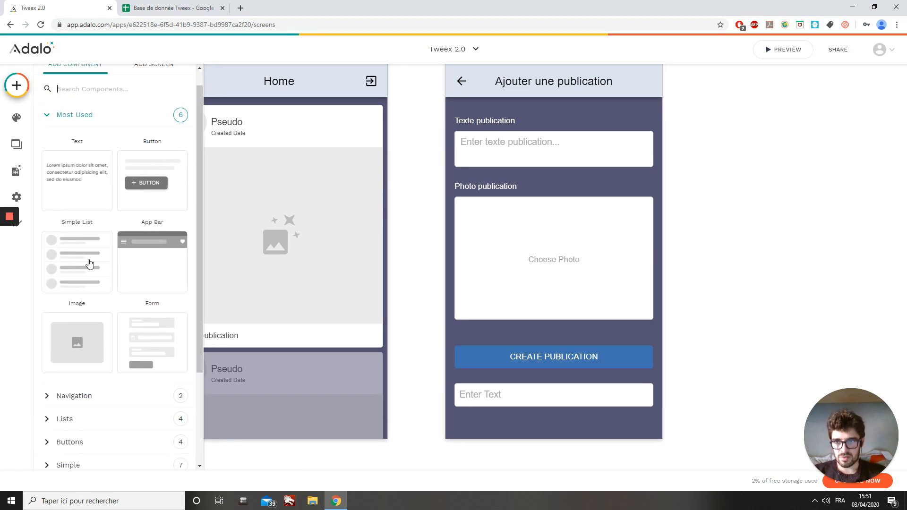
{"action": "left_click_drag", "start_coordinate": [154, 288], "coordinate": [257, 396]}
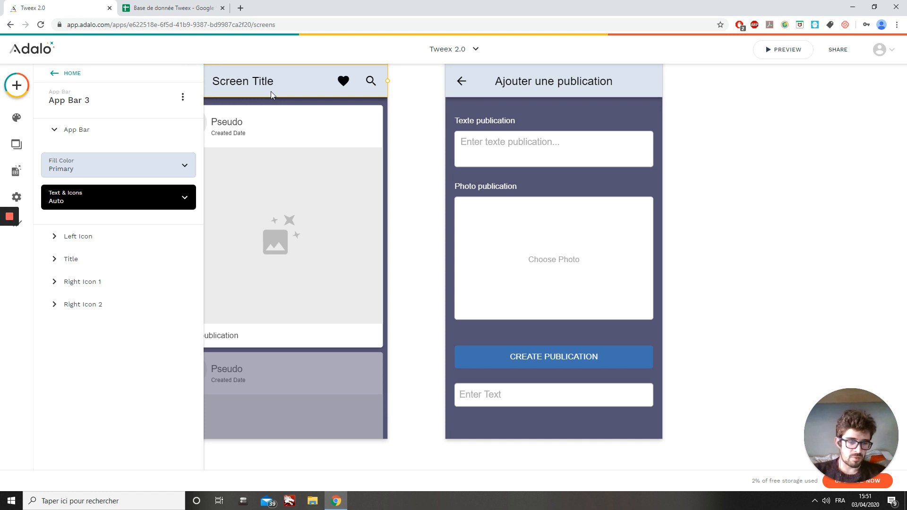
{"action": "key", "text": "Delete"}
Add a Tab Bar navigation component along the lower edge of the Home screen.
{"action": "left_click", "coordinate": [16, 86]}
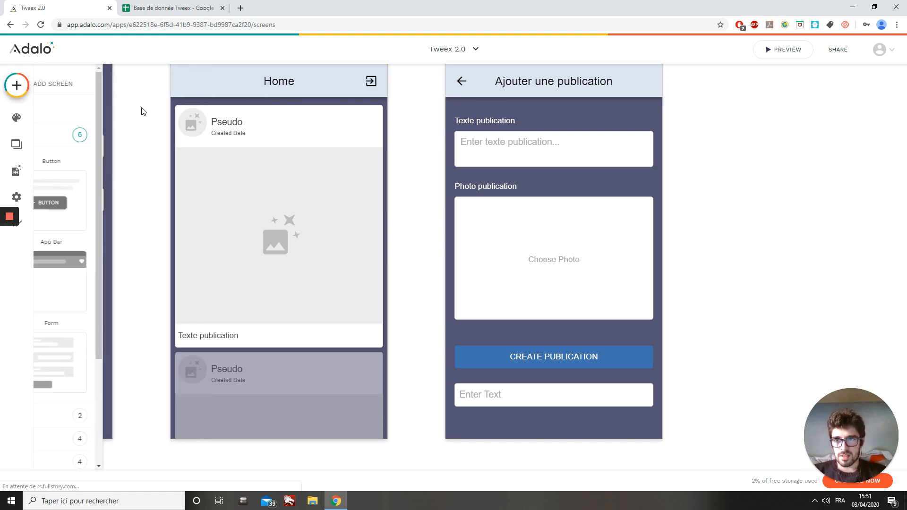
{"action": "scroll", "coordinate": [156, 330], "scroll_direction": "down", "scroll_amount": 2}
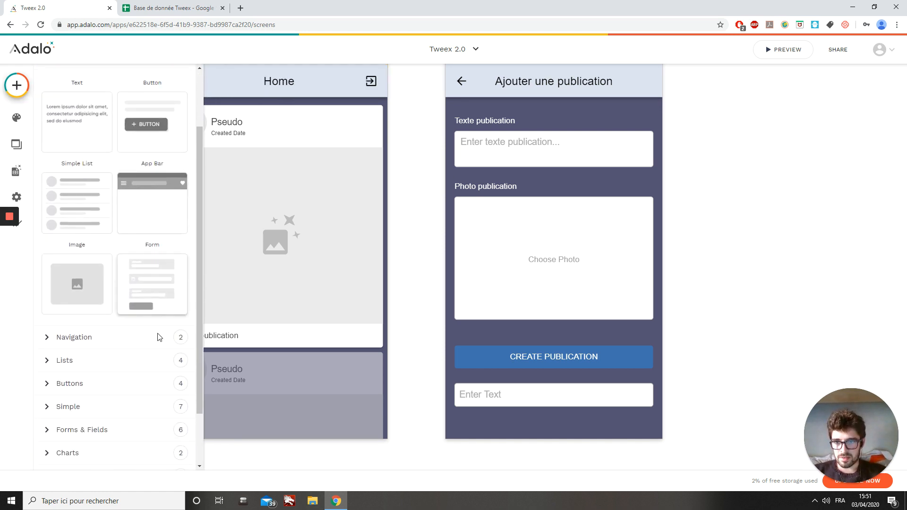
{"action": "left_click", "coordinate": [103, 338]}
{"action": "scroll", "coordinate": [105, 344], "scroll_direction": "down", "scroll_amount": 3}
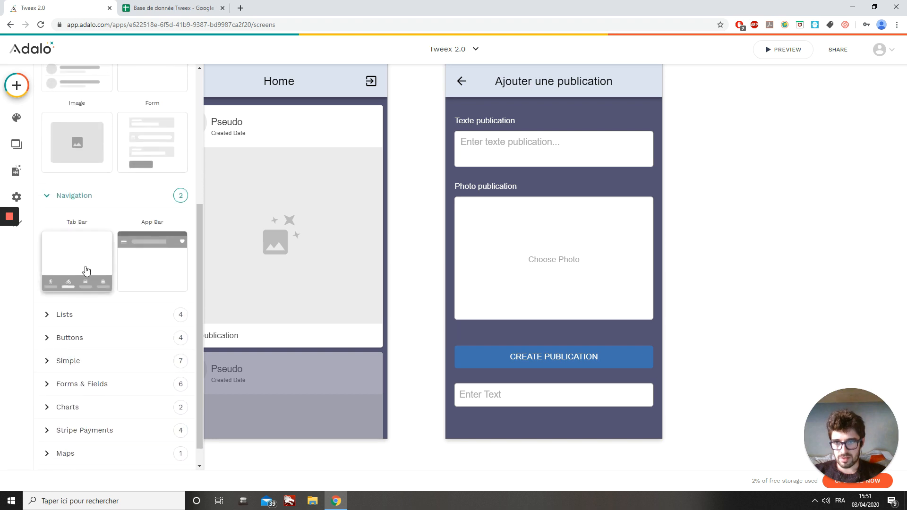
{"action": "left_click_drag", "start_coordinate": [83, 271], "coordinate": [198, 337]}
{"action": "left_click_drag", "start_coordinate": [272, 436], "coordinate": [272, 435]}
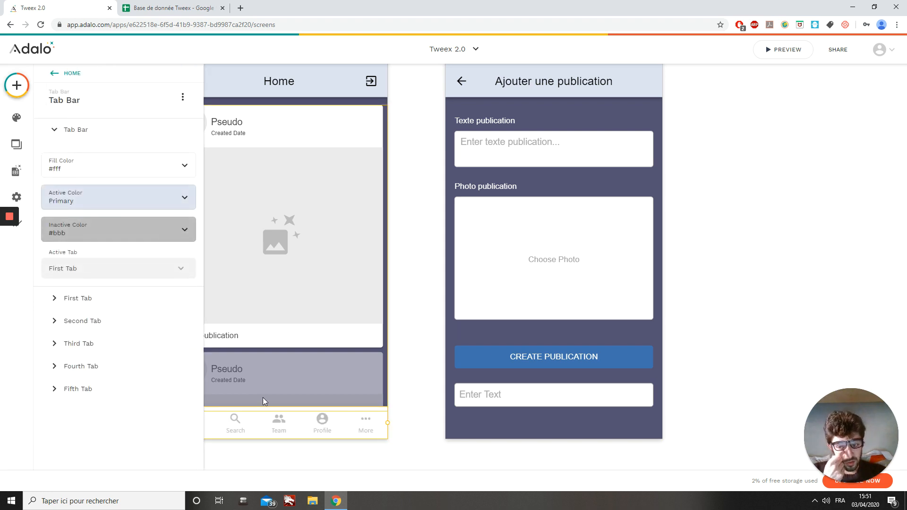
Change the icon of the Tab Bar's third tab to add_box.
{"action": "left_click", "coordinate": [107, 344]}
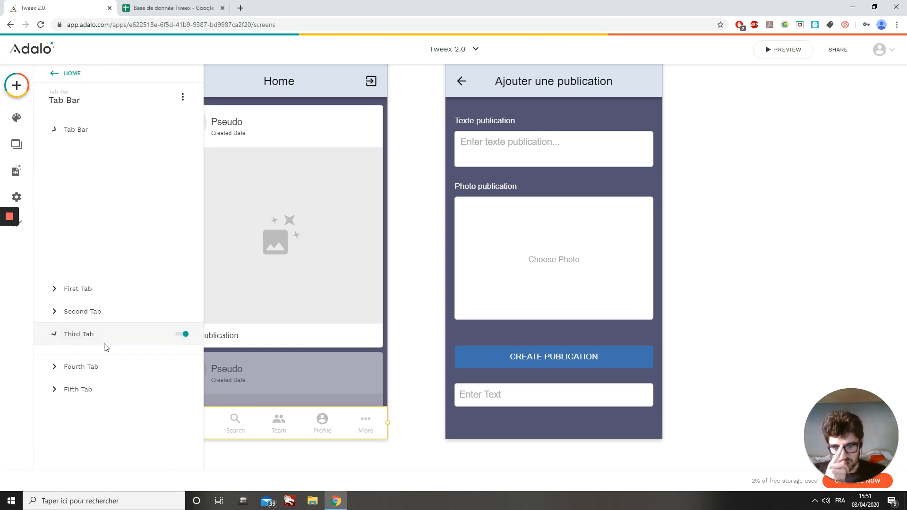
{"action": "left_click", "coordinate": [135, 236]}
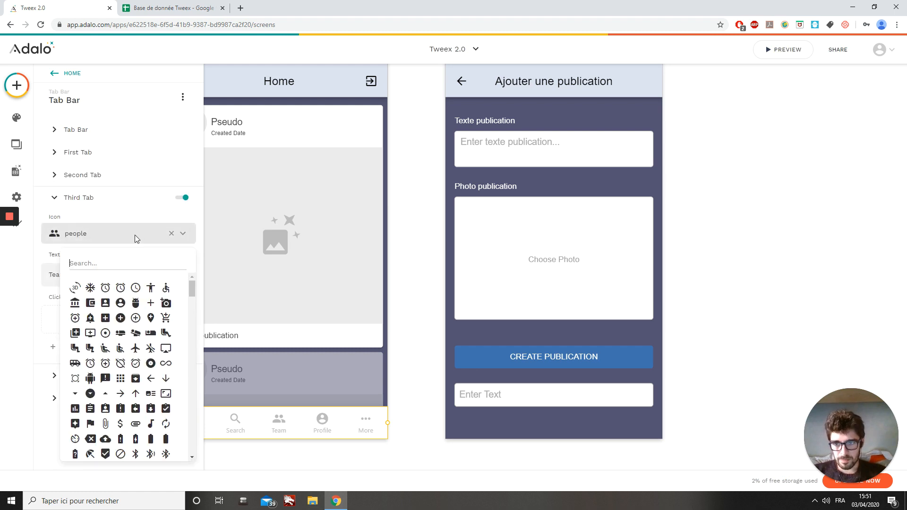
{"action": "type", "text": "plus"}
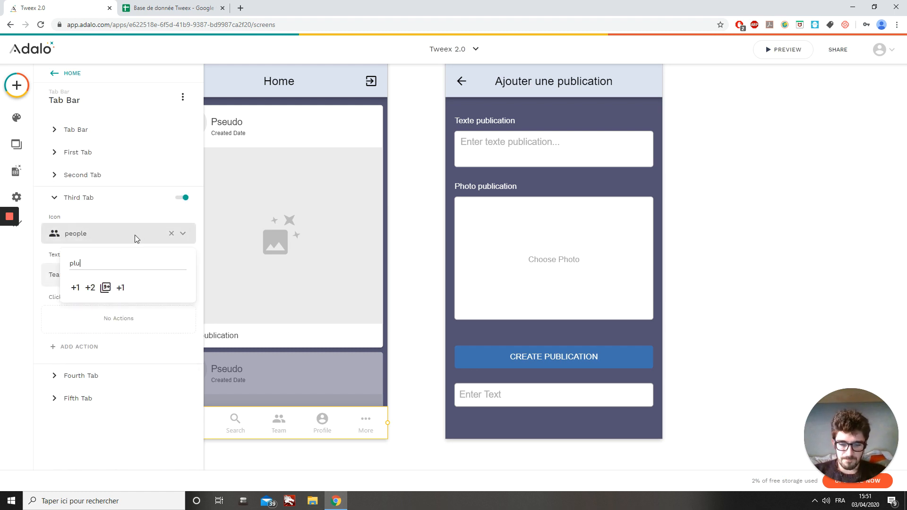
{"action": "key", "text": "BackSpace"}
{"action": "key", "text": "BackSpace"}
{"action": "key", "text": "BackSpace"}
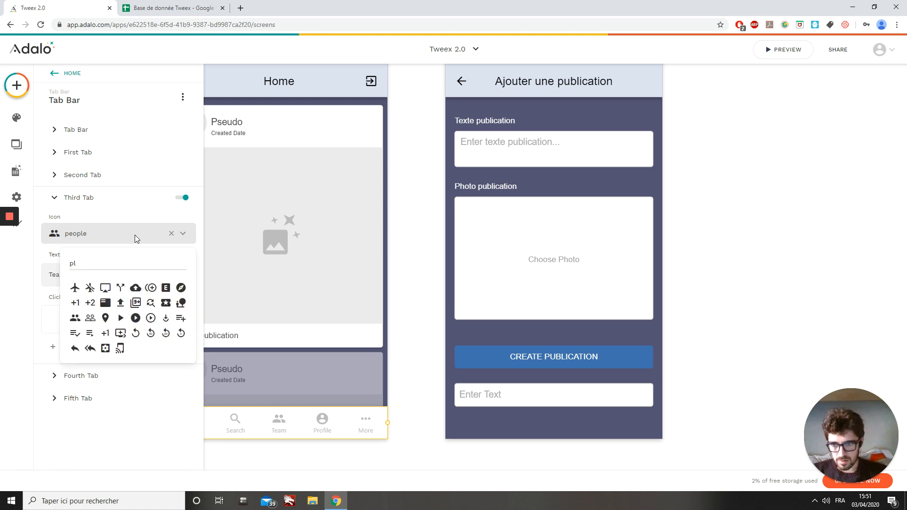
{"action": "key", "text": "BackSpace"}
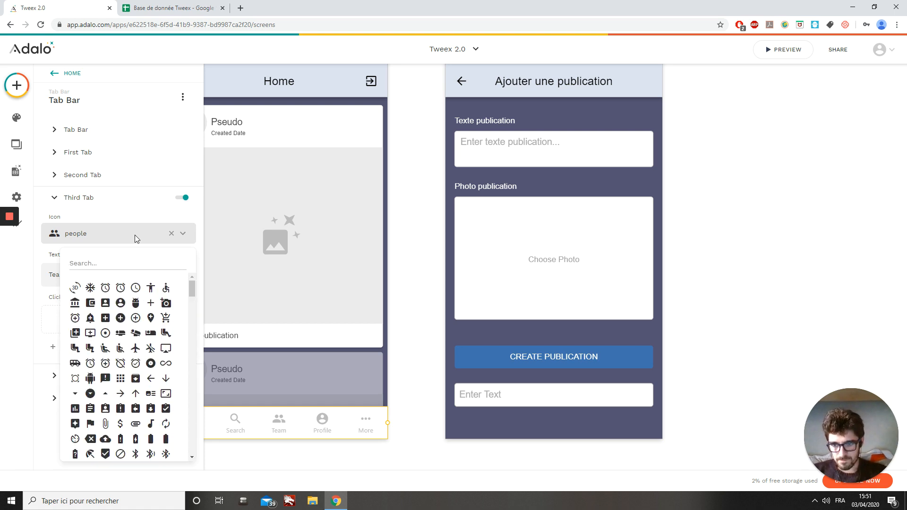
{"action": "type", "text": "p"}
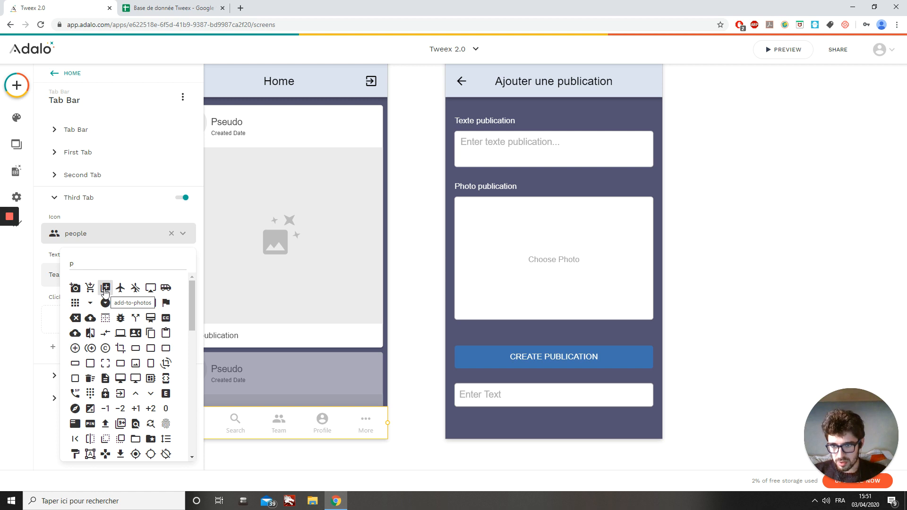
{"action": "key", "text": "BackSpace"}
{"action": "type", "text": "ad"}
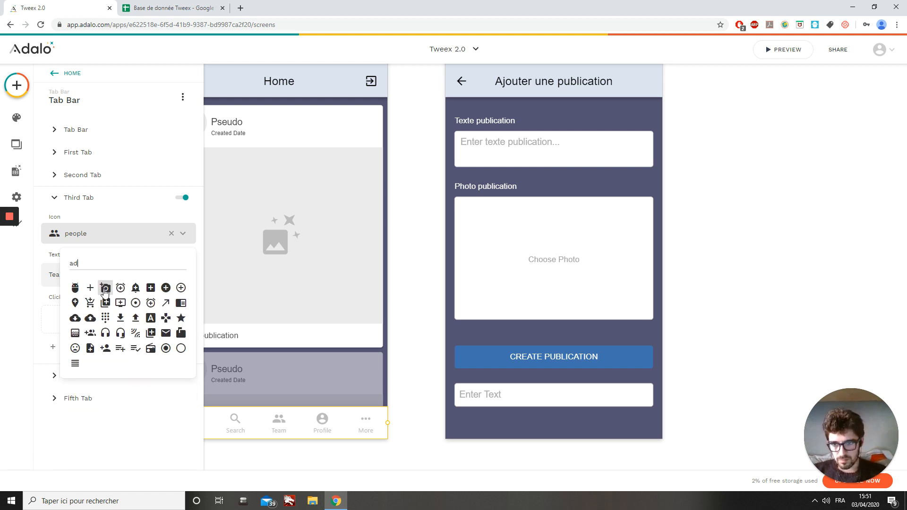
{"action": "left_click", "coordinate": [150, 288]}
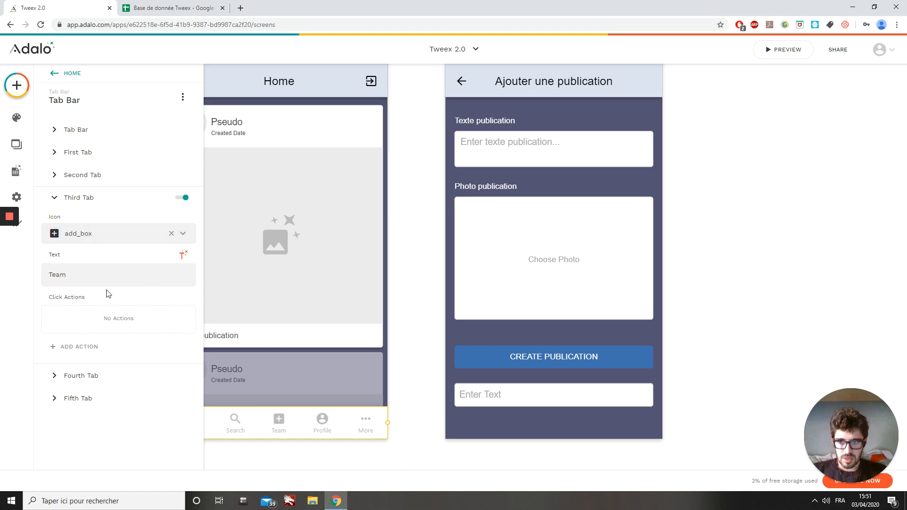
Add a click action to the third tab that links to the Ajouter Une Publication screen.
{"action": "left_click", "coordinate": [65, 354]}
{"action": "mouse_move", "coordinate": [115, 196]}
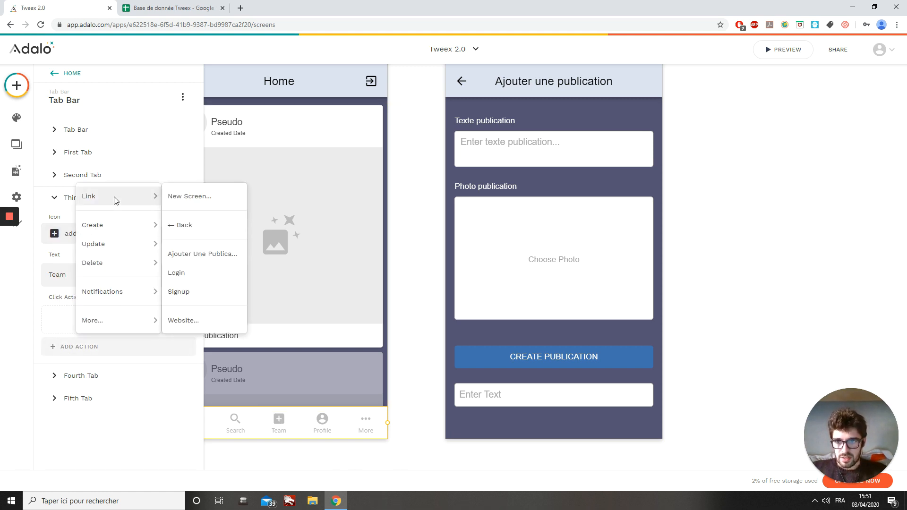
{"action": "left_click", "coordinate": [211, 254]}
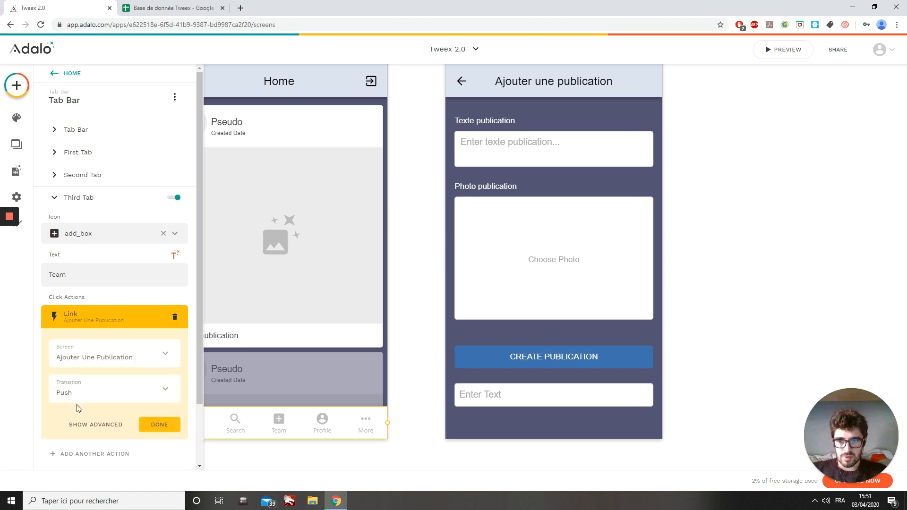
{"action": "left_click", "coordinate": [159, 425]}
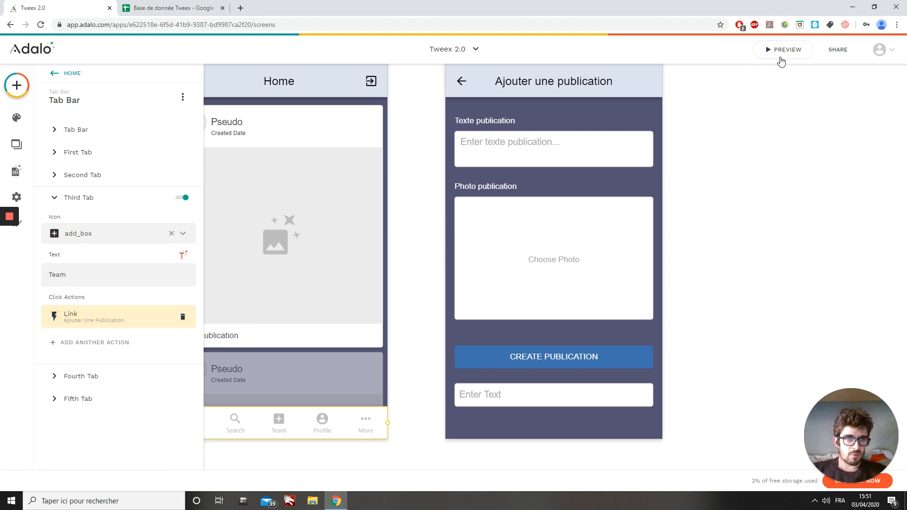
Preview the app, follow the third tab and test the standalone input's length limit with "qdsfghjkjl", clearing it before returning to the editor.
{"action": "left_click", "coordinate": [782, 50]}
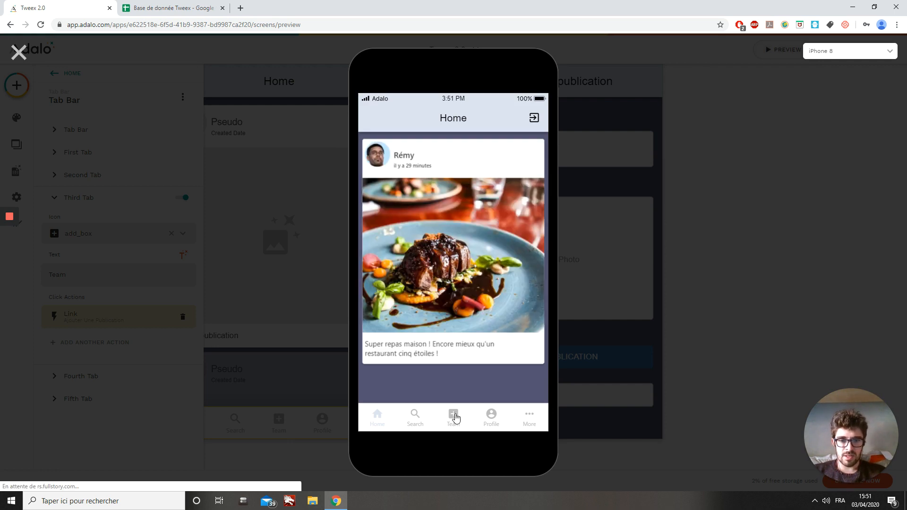
{"action": "left_click", "coordinate": [455, 422]}
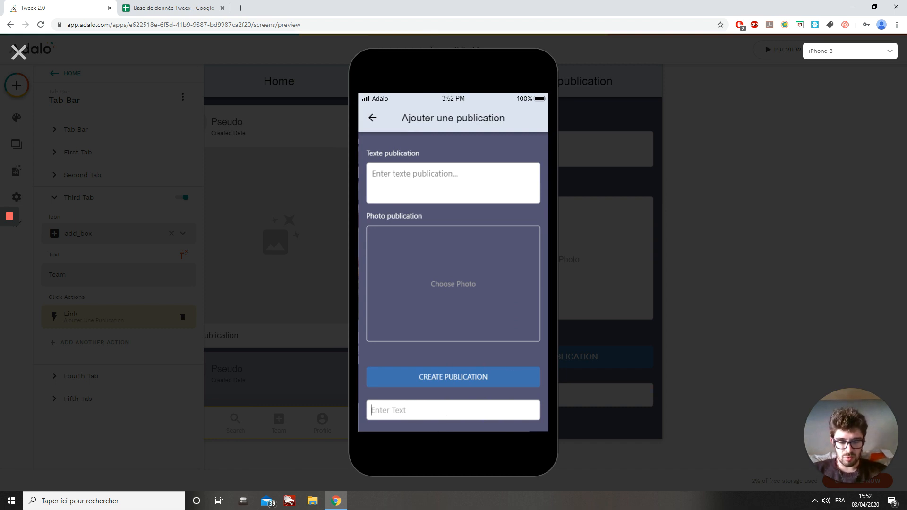
{"action": "type", "text": "qdsfghjkjl"}
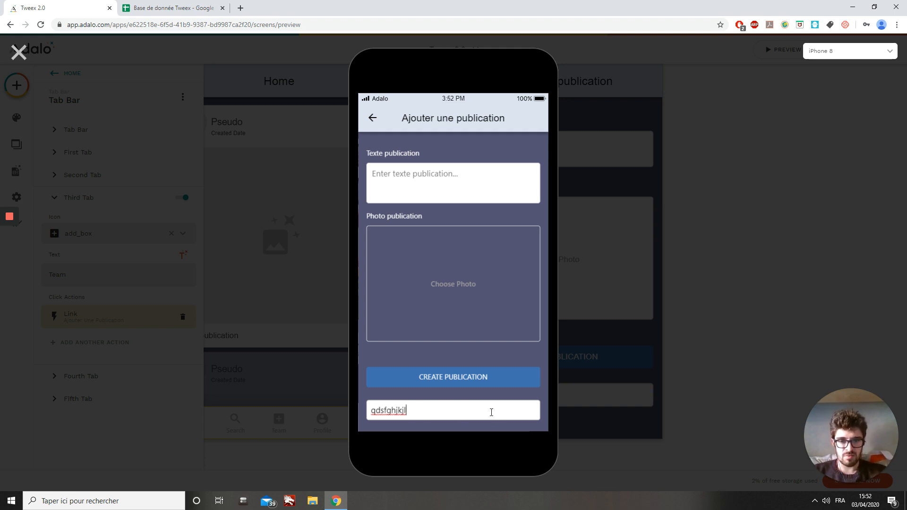
{"action": "key", "text": "BackSpace"}
{"action": "key", "text": "BackSpace"}
{"action": "key", "text": "BackSpace"}
{"action": "key", "text": "BackSpace"}
{"action": "key", "text": "BackSpace"}
{"action": "key", "text": "BackSpace"}
{"action": "key", "text": "BackSpace"}
{"action": "key", "text": "BackSpace"}
{"action": "key", "text": "BackSpace"}
{"action": "key", "text": "BackSpace"}
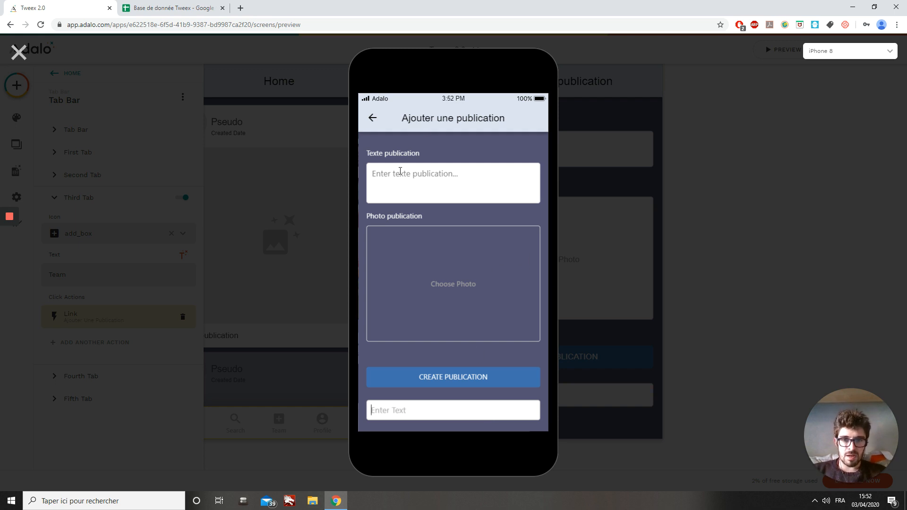
{"action": "left_click", "coordinate": [18, 52]}
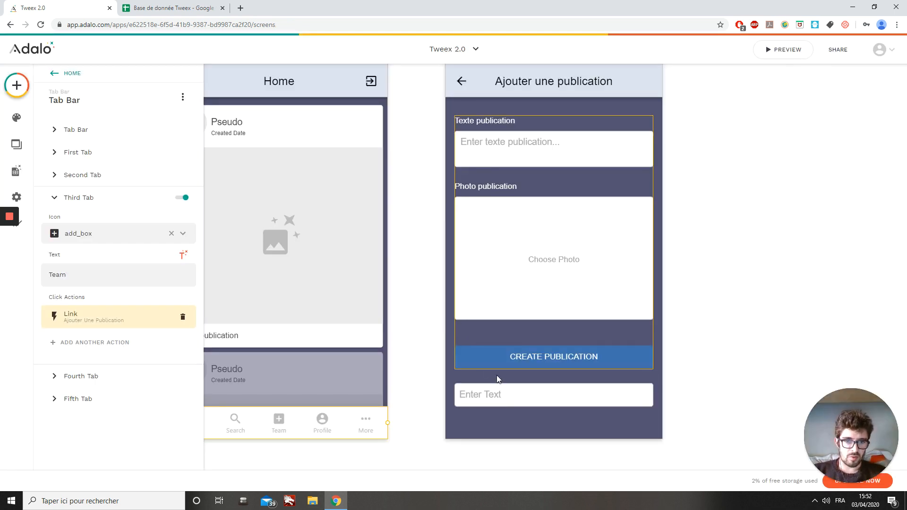
Delete the standalone text input from the Ajouter une publication screen and select the publication form.
{"action": "left_click", "coordinate": [499, 400]}
{"action": "key", "text": "Delete"}
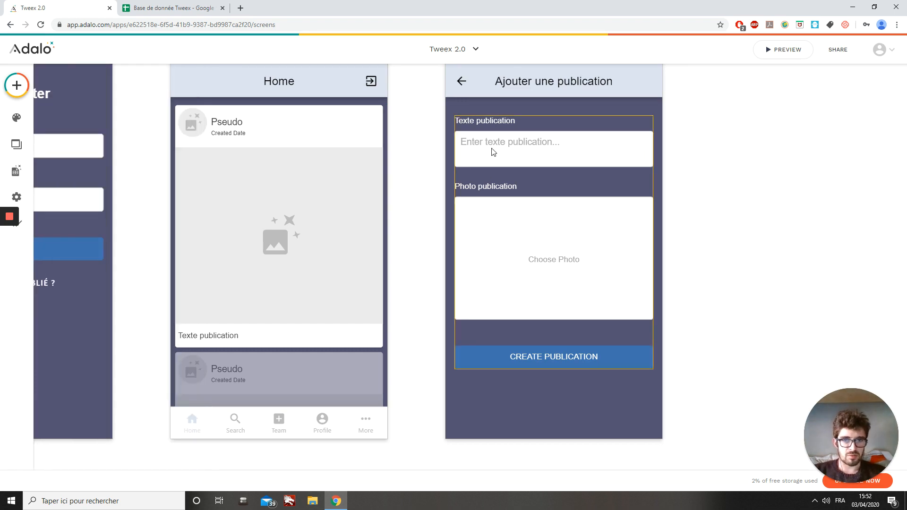
{"action": "left_click", "coordinate": [492, 148]}
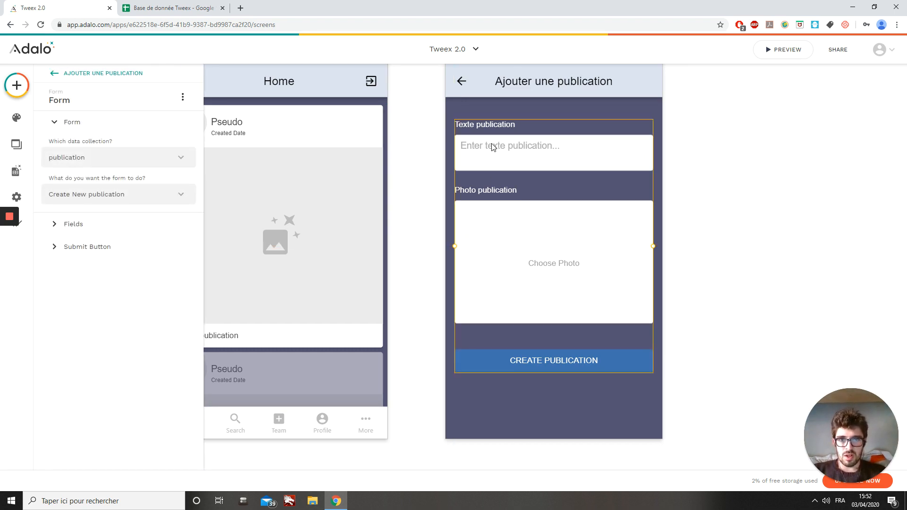
Preview the app, open the Ajouter une publication screen and choose the Destination Rome image from the Destination folder as the publication photo.
{"action": "left_click", "coordinate": [788, 51]}
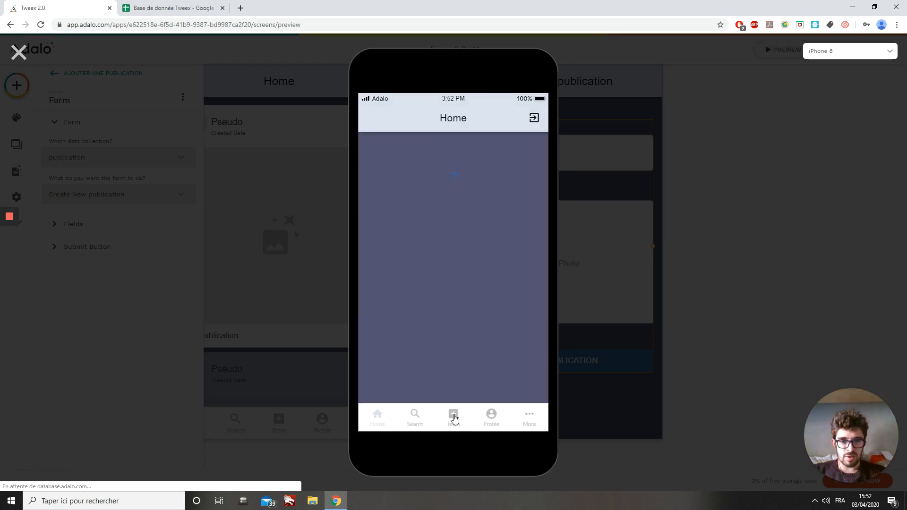
{"action": "left_click", "coordinate": [456, 419]}
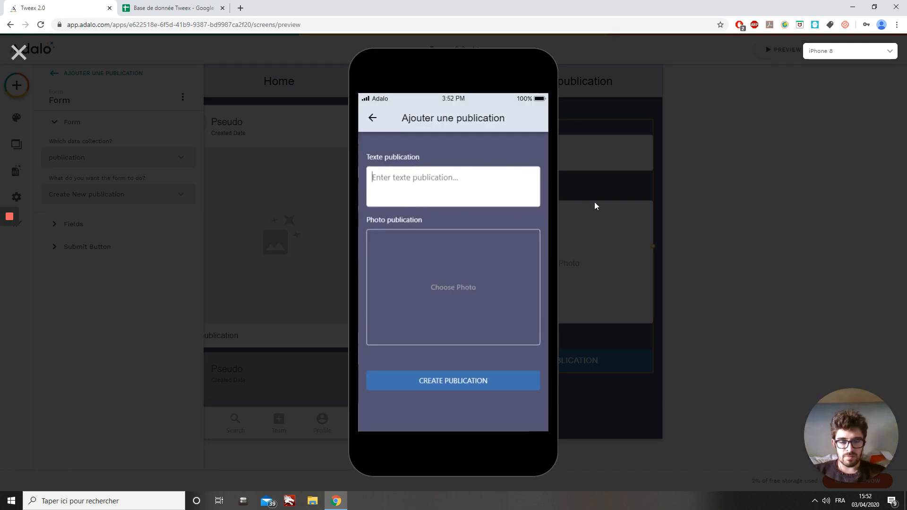
{"action": "left_click", "coordinate": [500, 298]}
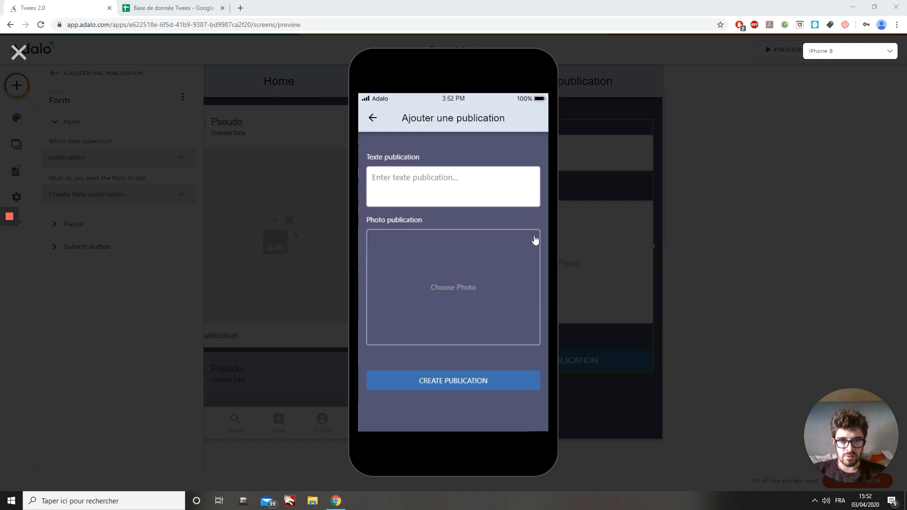
{"action": "left_click", "coordinate": [452, 309]}
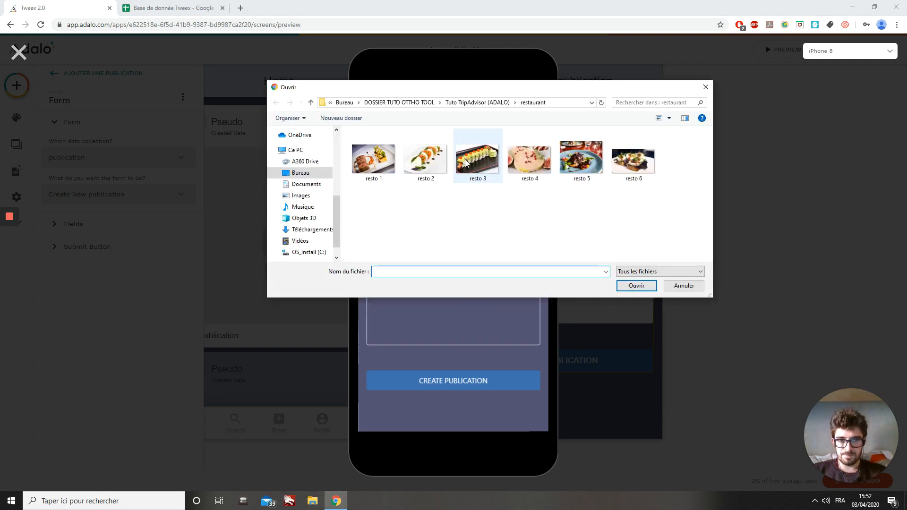
{"action": "left_click", "coordinate": [481, 104]}
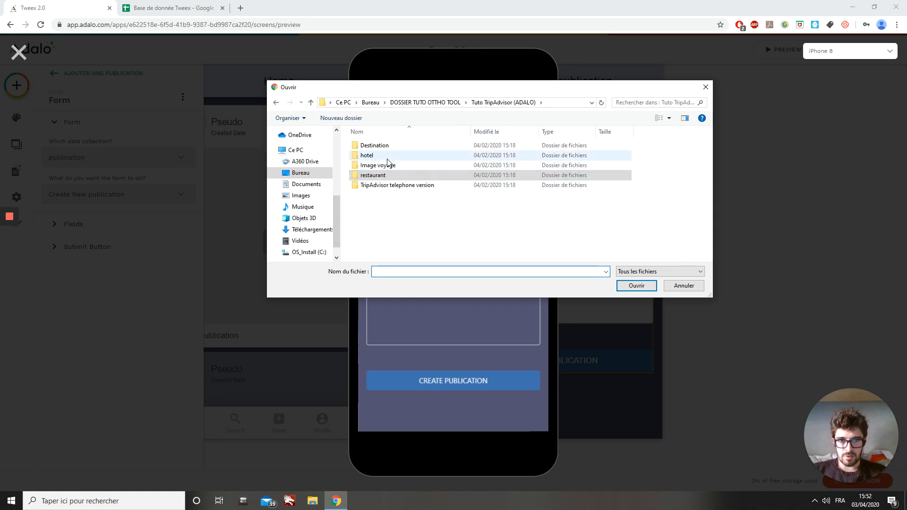
{"action": "double_click", "coordinate": [389, 146]}
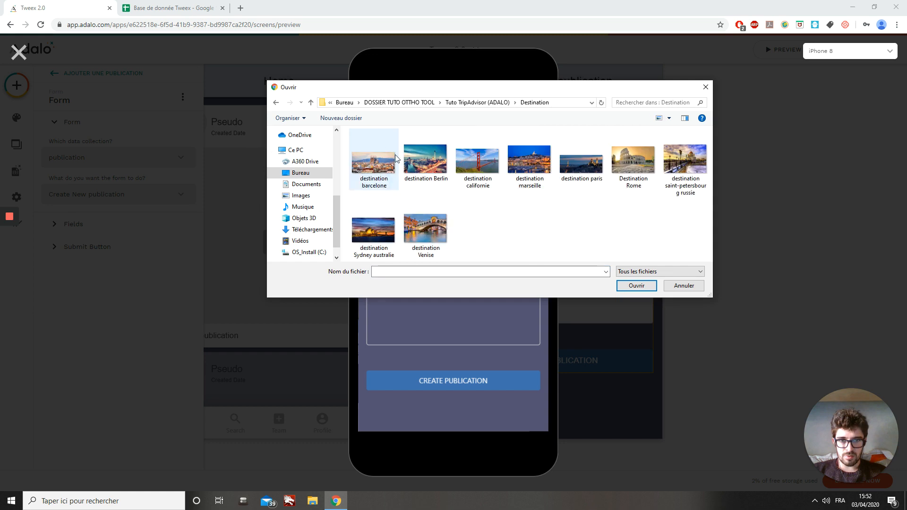
{"action": "left_click", "coordinate": [475, 164]}
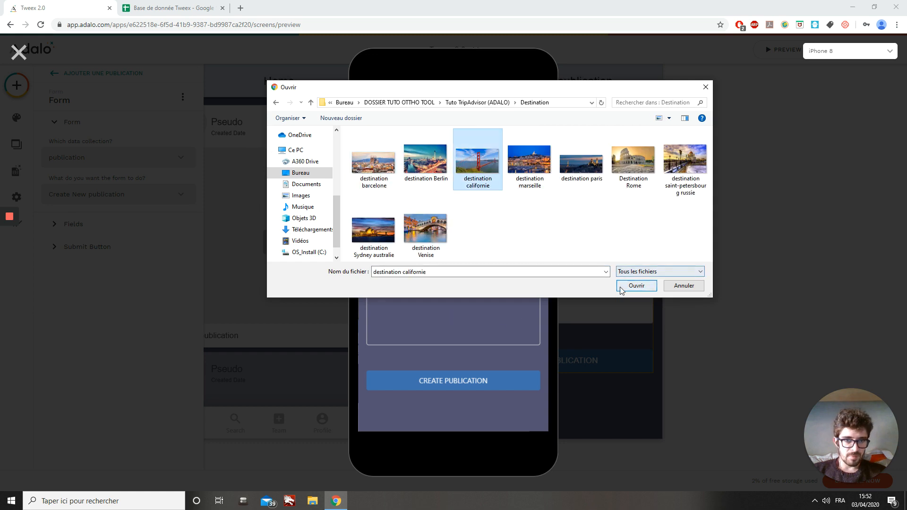
{"action": "left_click", "coordinate": [622, 188]}
{"action": "left_click", "coordinate": [636, 286]}
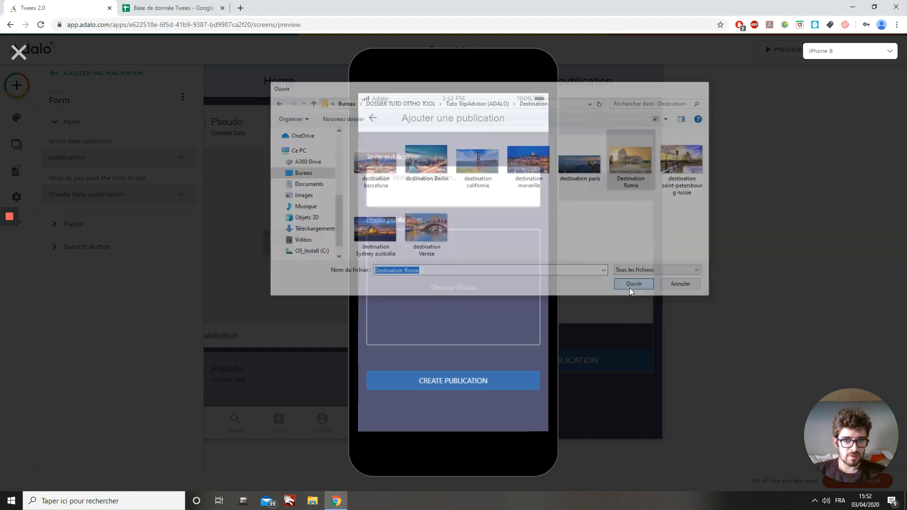
Enter "Voyage à Rome ! c'était génial !" as the publication text and create the publication.
{"action": "type", "text": "Voyage"}
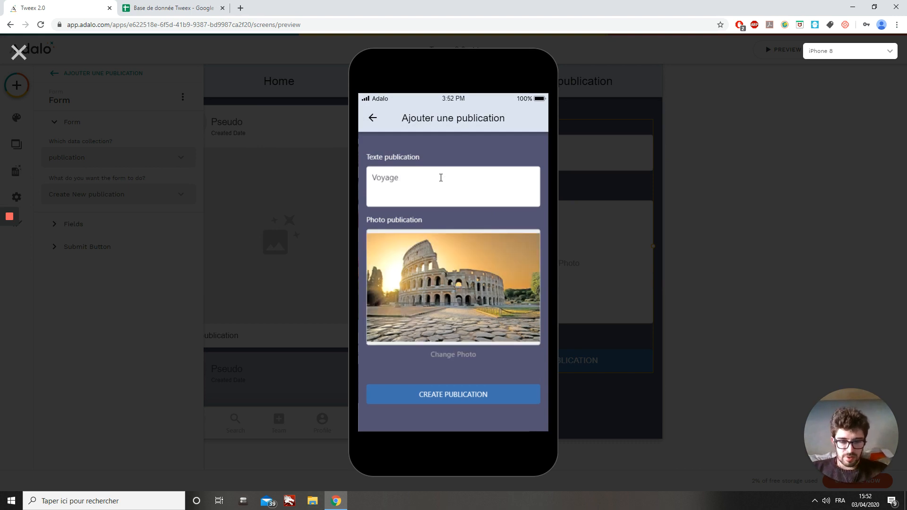
{"action": "type", "text": " a"}
{"action": "key", "text": "BackSpace"}
{"action": "type", "text": "à Rome ! c'était génial !"}
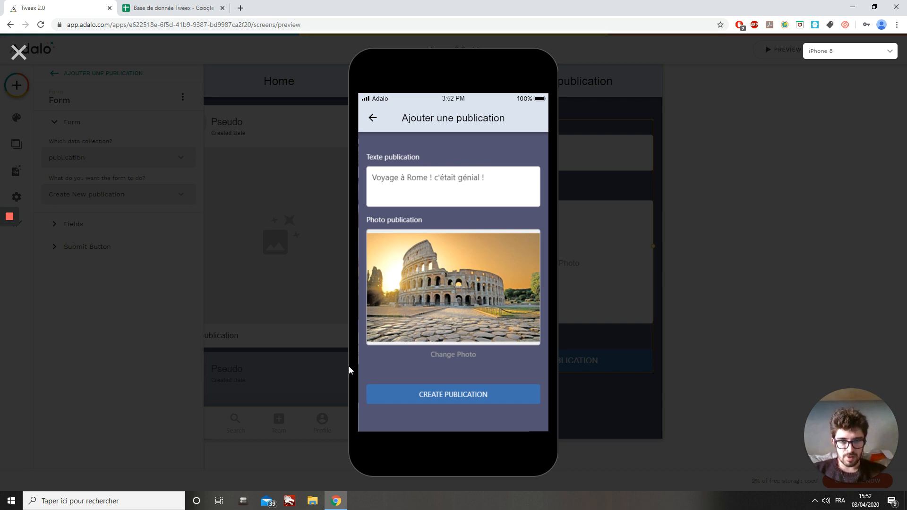
{"action": "left_click", "coordinate": [440, 399]}
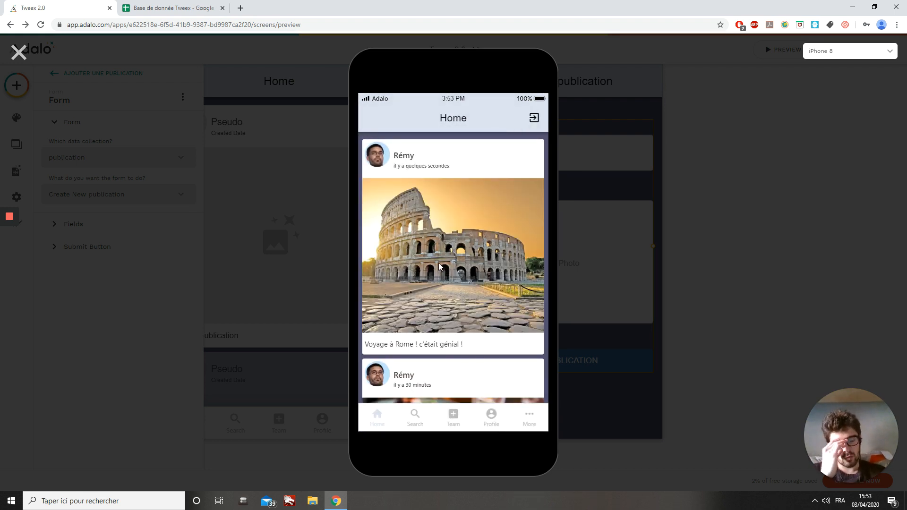
Check how the new publication appears in the Home feed alongside the older ones and return to the editor.
{"action": "scroll", "coordinate": [440, 267], "scroll_direction": "down", "scroll_amount": 3}
{"action": "scroll", "coordinate": [442, 323], "scroll_direction": "up", "scroll_amount": 2}
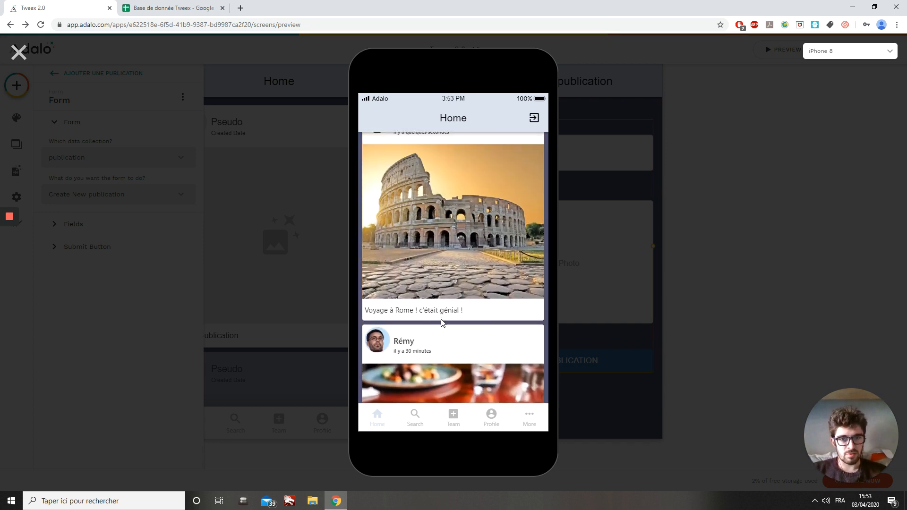
{"action": "scroll", "coordinate": [442, 323], "scroll_direction": "up", "scroll_amount": 1}
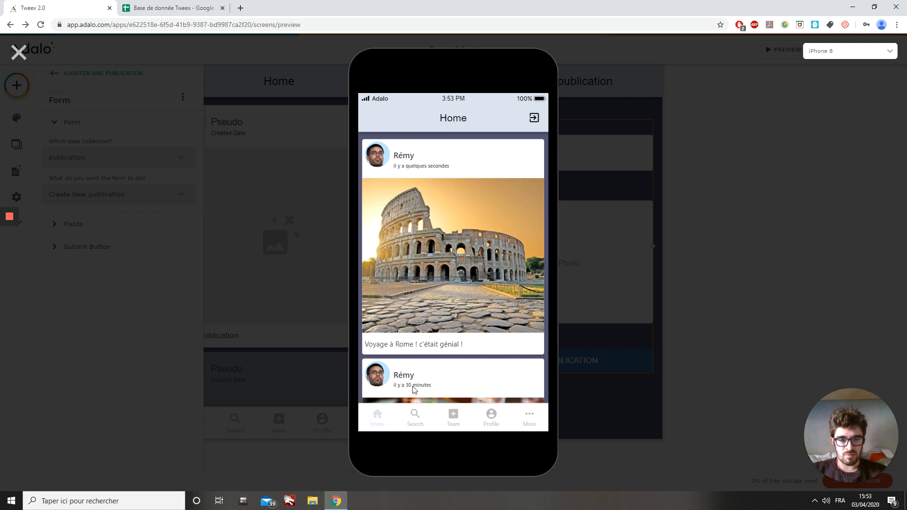
{"action": "scroll", "coordinate": [462, 298], "scroll_direction": "down", "scroll_amount": 2}
{"action": "scroll", "coordinate": [445, 314], "scroll_direction": "up", "scroll_amount": 2}
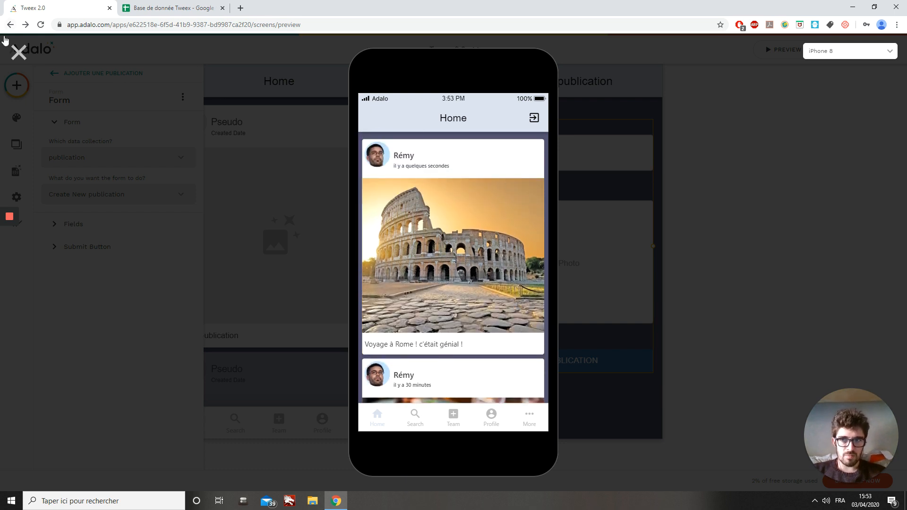
{"action": "left_click", "coordinate": [19, 52]}
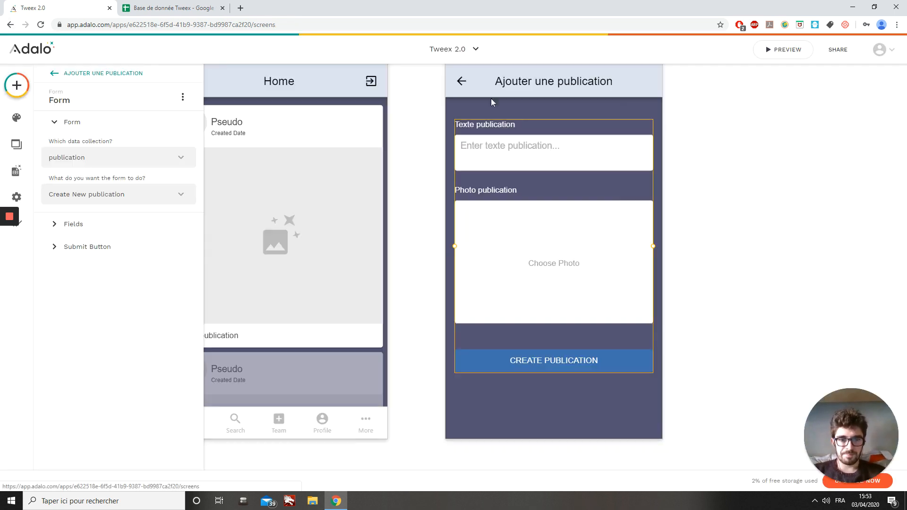
Move the publication list down on the Home screen to leave free space beneath the header.
{"action": "left_click", "coordinate": [800, 247]}
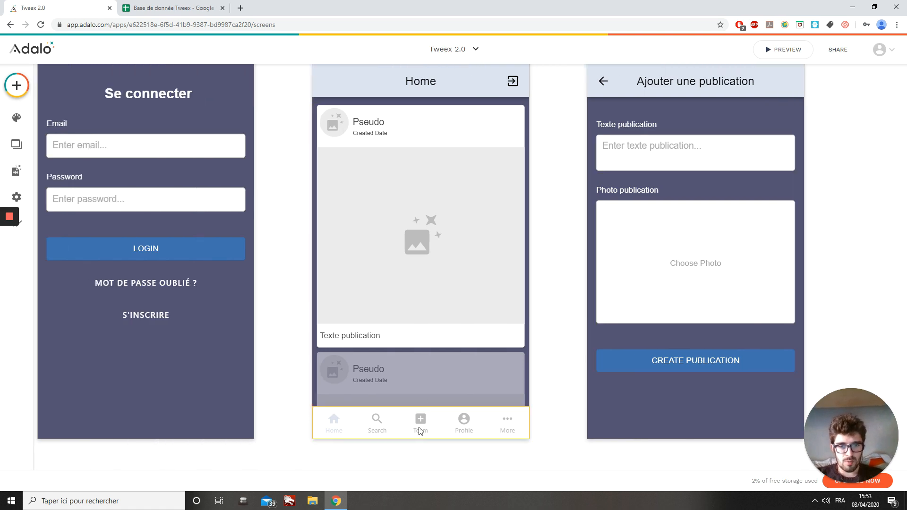
{"action": "left_click", "coordinate": [452, 307]}
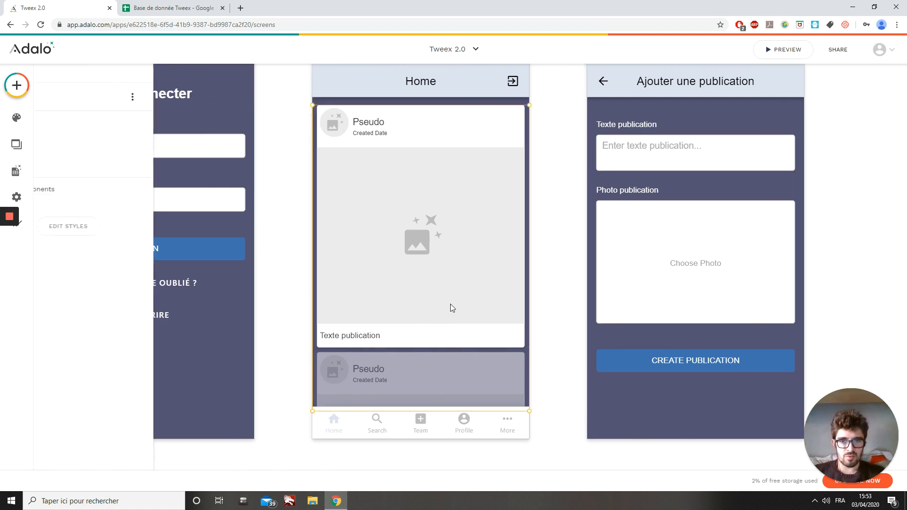
{"action": "left_click_drag", "start_coordinate": [412, 359], "coordinate": [411, 400]}
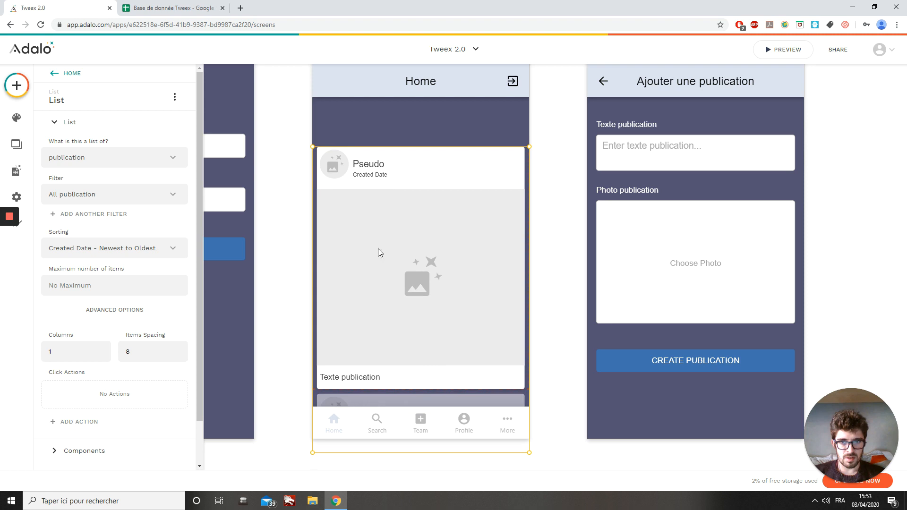
{"action": "left_click", "coordinate": [290, 162]}
Add an image component, about 52 by 45, to the free space above the publication list on the Home screen.
{"action": "left_click", "coordinate": [17, 85]}
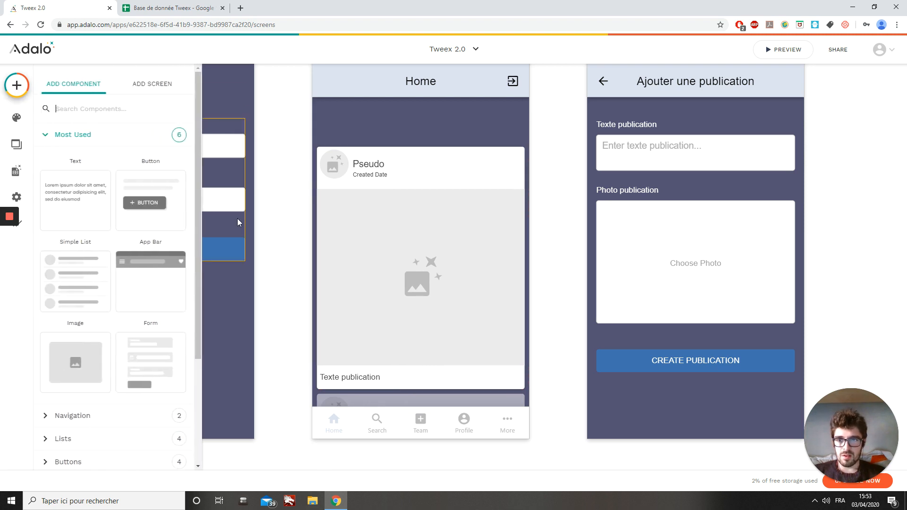
{"action": "scroll", "coordinate": [100, 385], "scroll_direction": "down", "scroll_amount": 2}
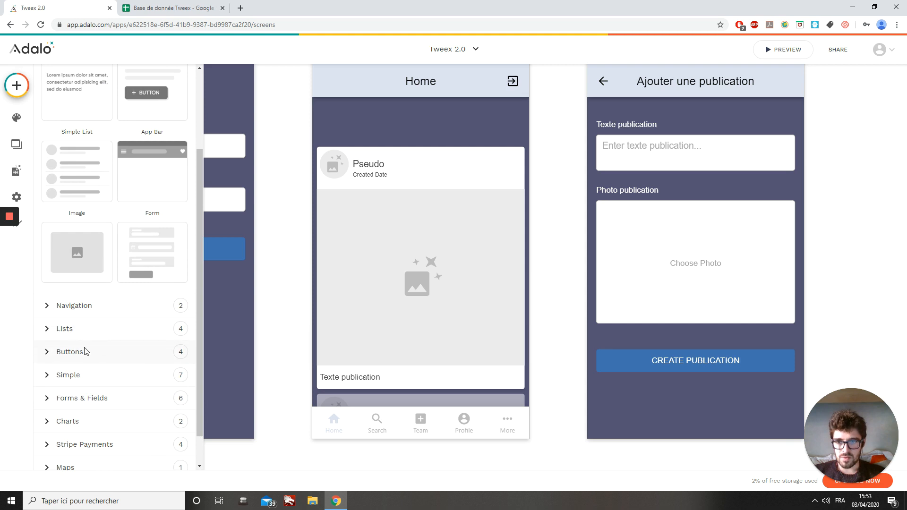
{"action": "left_click", "coordinate": [86, 375]}
{"action": "scroll", "coordinate": [159, 311], "scroll_direction": "down", "scroll_amount": 1}
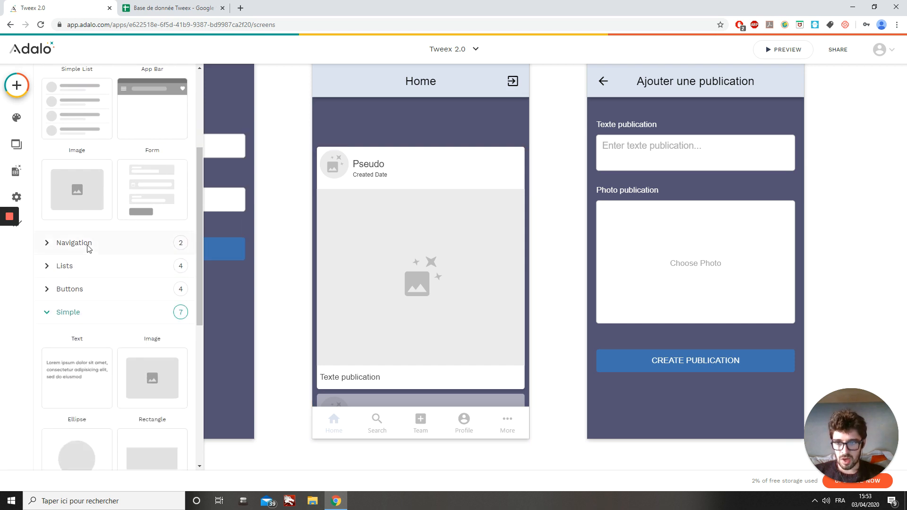
{"action": "scroll", "coordinate": [108, 284], "scroll_direction": "up", "scroll_amount": 2}
{"action": "scroll", "coordinate": [109, 355], "scroll_direction": "down", "scroll_amount": 2}
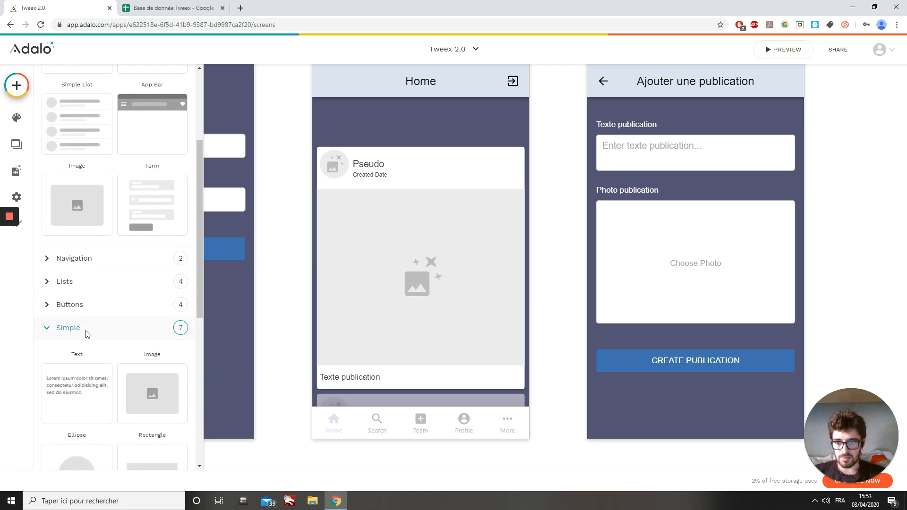
{"action": "left_click", "coordinate": [94, 325]}
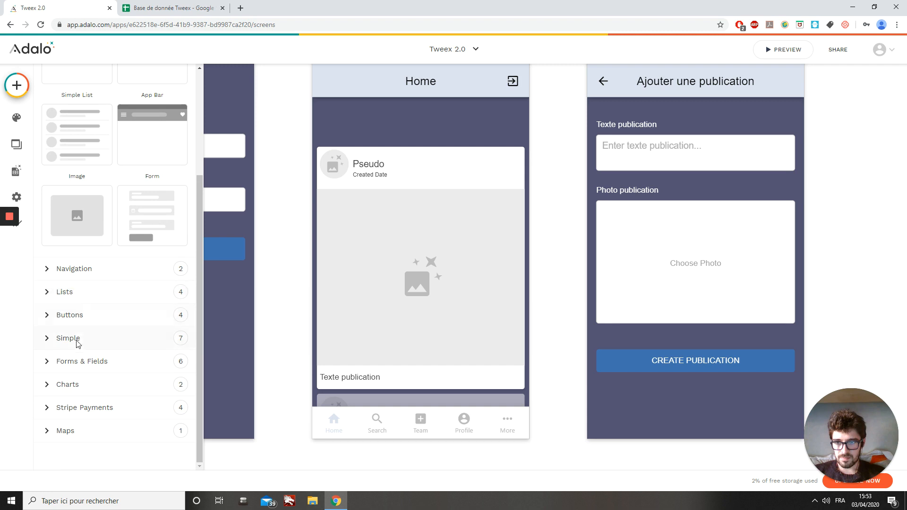
{"action": "left_click_drag", "start_coordinate": [95, 219], "coordinate": [378, 114]}
{"action": "left_click_drag", "start_coordinate": [266, 188], "coordinate": [338, 118]}
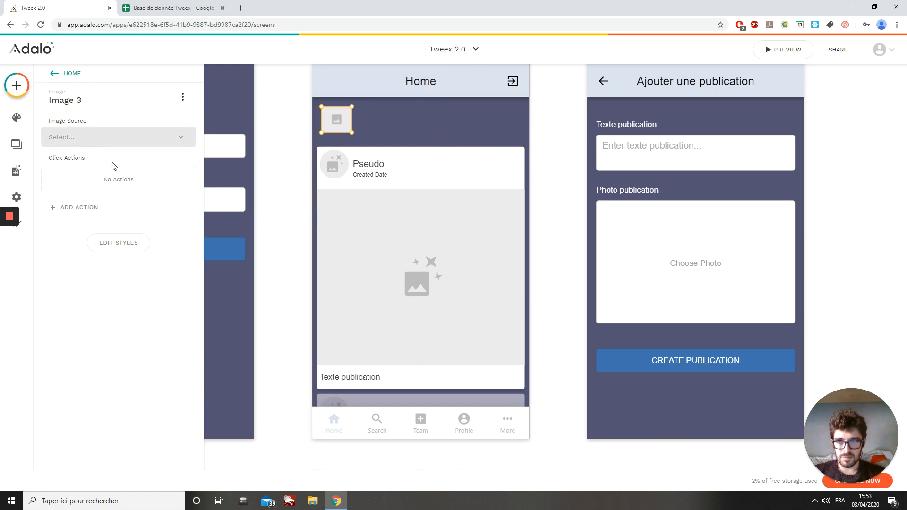
Set the new image's size to 50 by 50 and its rounding to 25.
{"action": "left_click", "coordinate": [121, 252]}
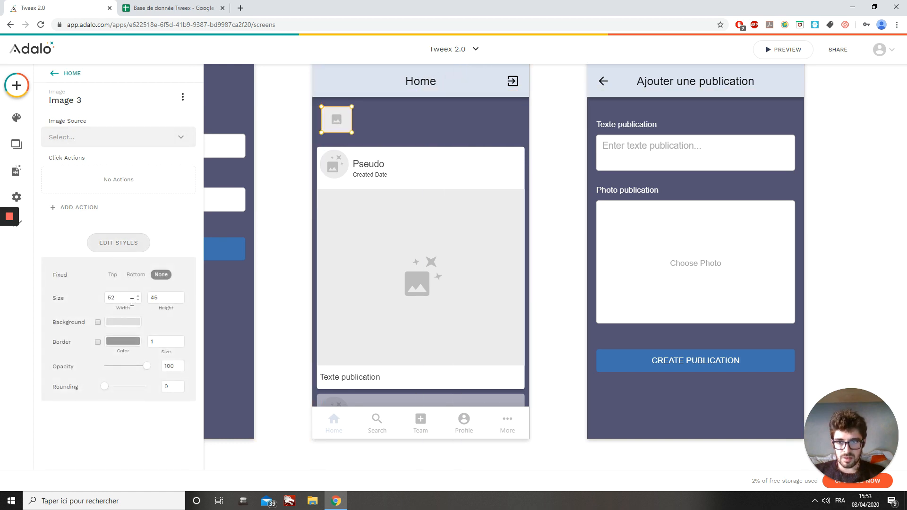
{"action": "type", "text": "0"}
{"action": "key", "text": "Tab"}
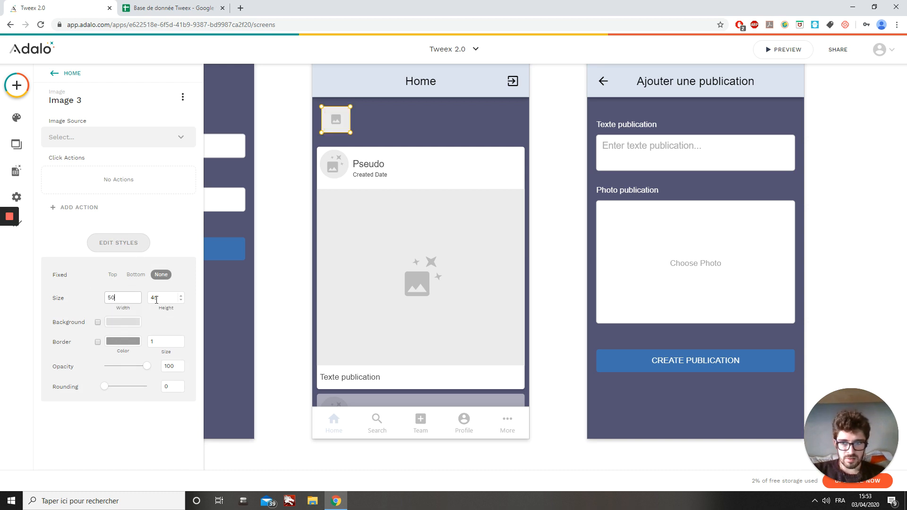
{"action": "type", "text": "50"}
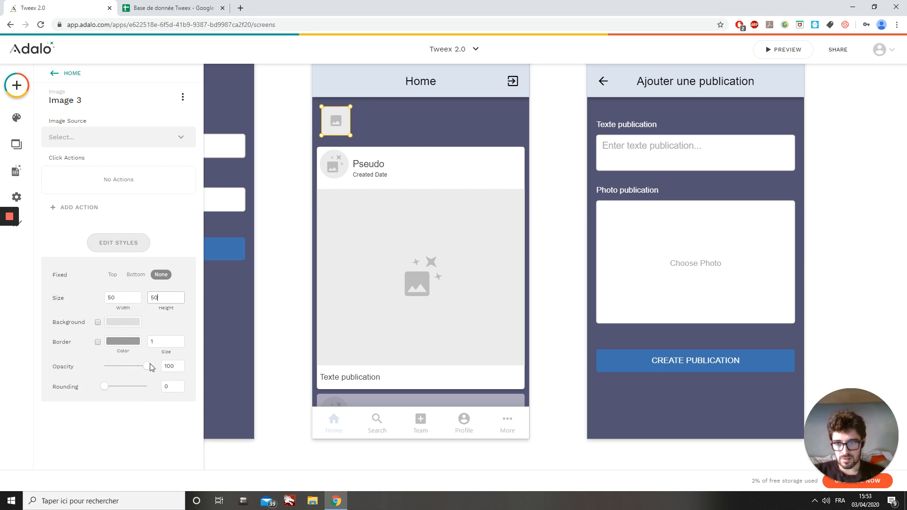
{"action": "left_click_drag", "start_coordinate": [104, 387], "coordinate": [222, 390]}
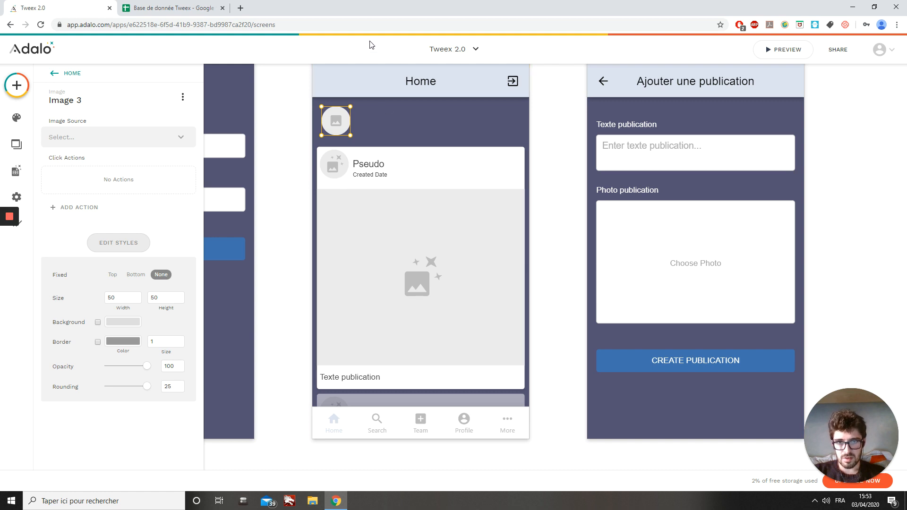
Position the round image between the Home header and the publication list, roughly in line with the list's left edge.
{"action": "left_click_drag", "start_coordinate": [335, 128], "coordinate": [327, 121]}
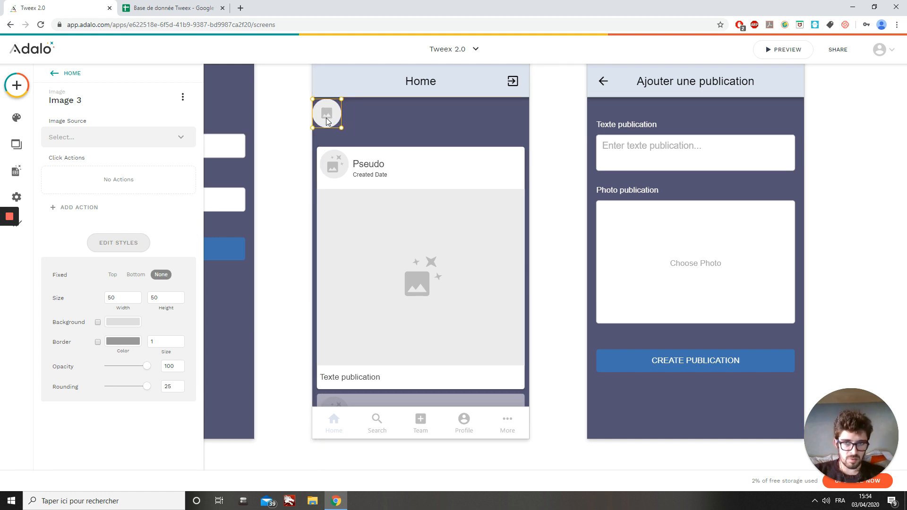
{"action": "key", "text": "Down"}
{"action": "key", "text": "Down"}
{"action": "key", "text": "Down"}
{"action": "key", "text": "Down"}
{"action": "key", "text": "Down"}
{"action": "key", "text": "Down"}
{"action": "key", "text": "Down"}
{"action": "key", "text": "Right"}
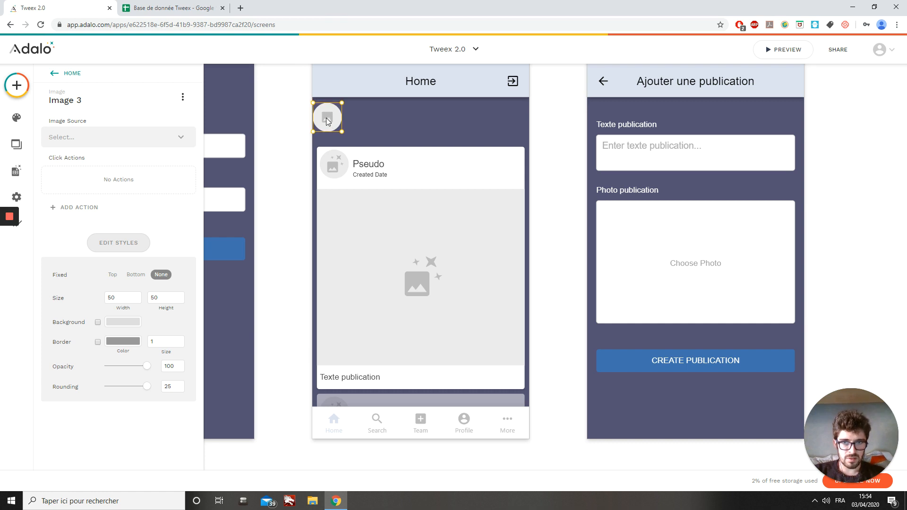
{"action": "key", "text": "Right"}
{"action": "key", "text": "Right"}
{"action": "key", "text": "Right"}
{"action": "key", "text": "Right"}
{"action": "key", "text": "Right"}
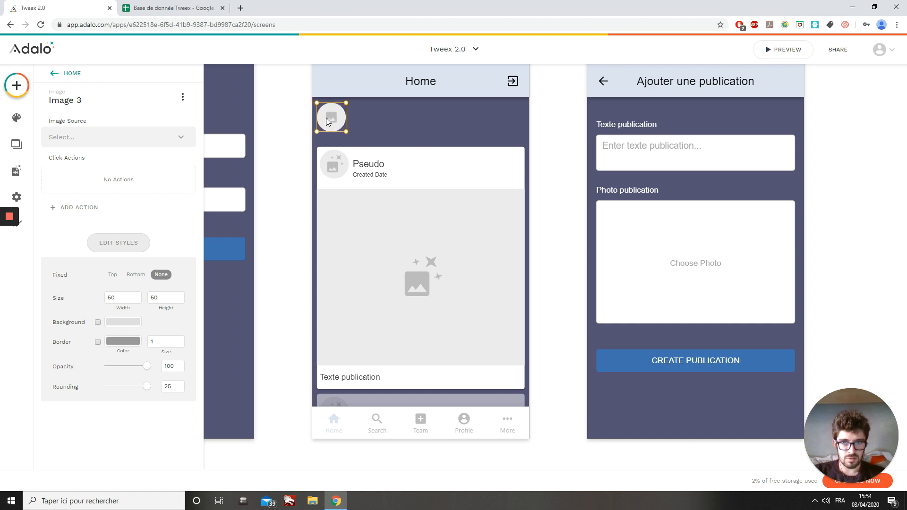
{"action": "key", "text": "Right"}
{"action": "key", "text": "Right"}
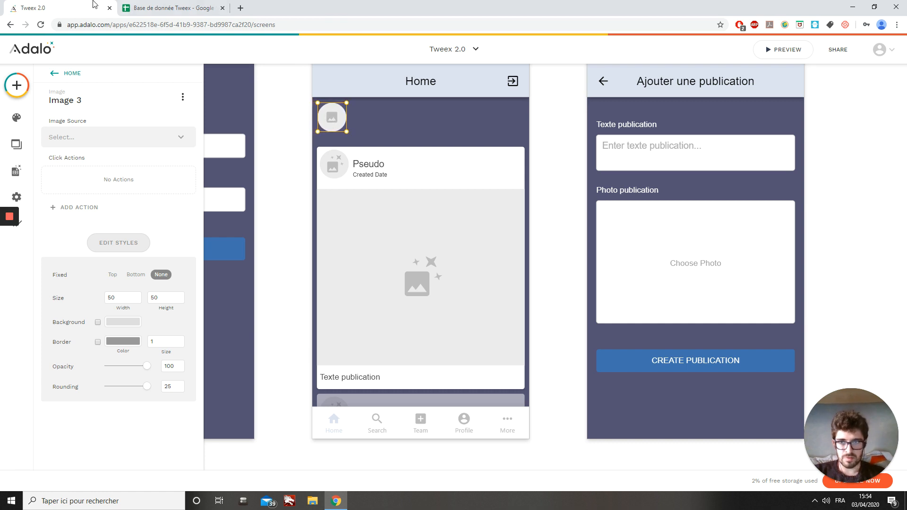
Set the image source to the database value Logged In User > Photo de profil.
{"action": "left_click", "coordinate": [108, 144]}
{"action": "mouse_move", "coordinate": [108, 183]}
{"action": "mouse_move", "coordinate": [219, 189]}
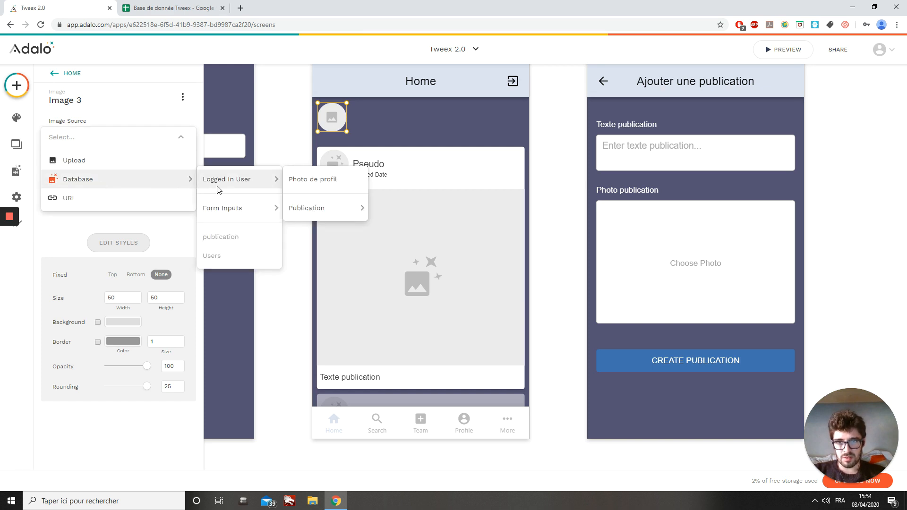
{"action": "left_click", "coordinate": [307, 182]}
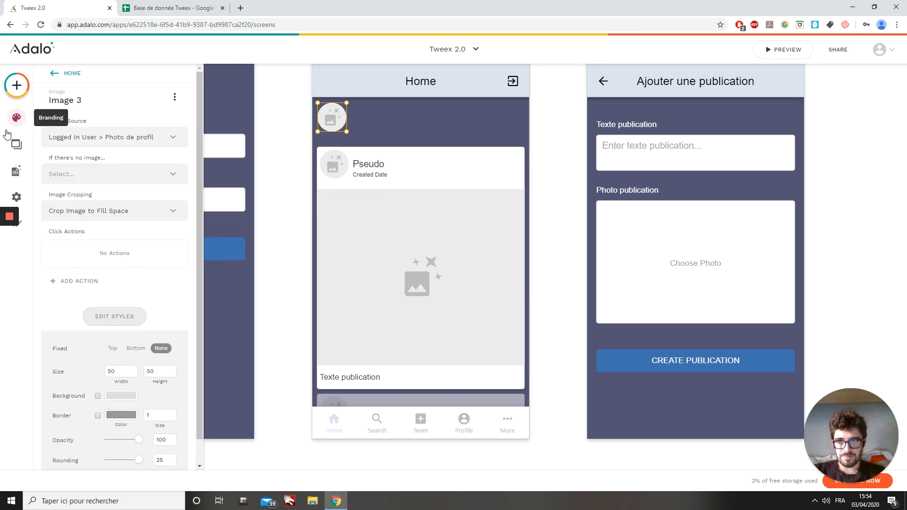
Add a rectangle beside the round profile image on the Home screen, sized to match the image's height.
{"action": "left_click", "coordinate": [17, 86]}
{"action": "scroll", "coordinate": [113, 388], "scroll_direction": "down", "scroll_amount": 2}
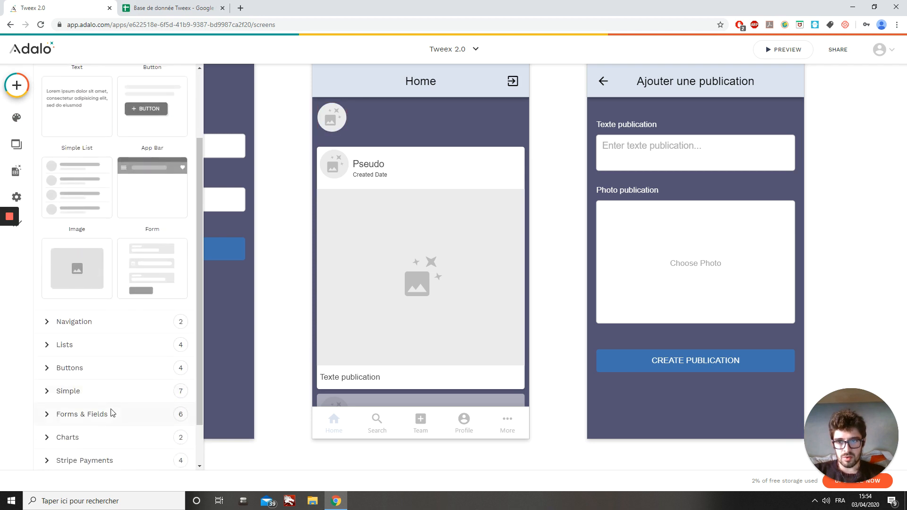
{"action": "left_click", "coordinate": [85, 393]}
{"action": "scroll", "coordinate": [156, 402], "scroll_direction": "down", "scroll_amount": 3}
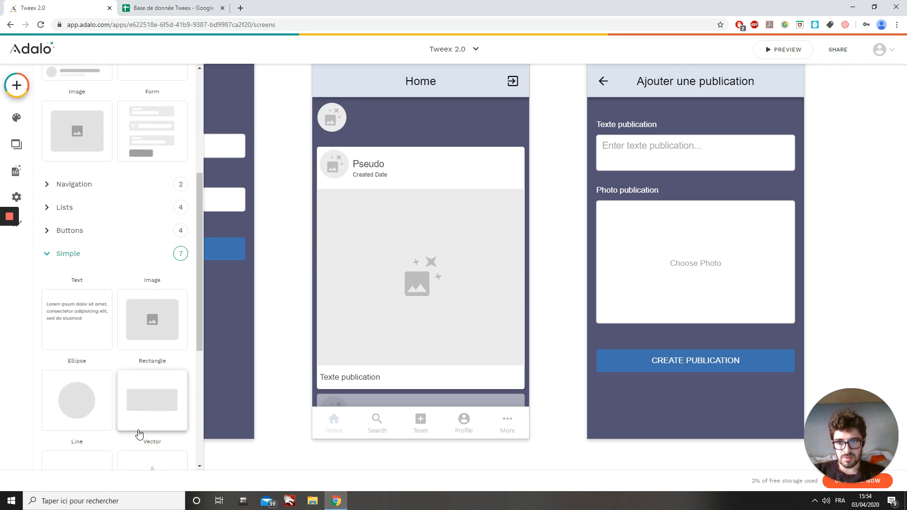
{"action": "left_click_drag", "start_coordinate": [155, 402], "coordinate": [445, 121]}
{"action": "left_click_drag", "start_coordinate": [335, 148], "coordinate": [399, 102]}
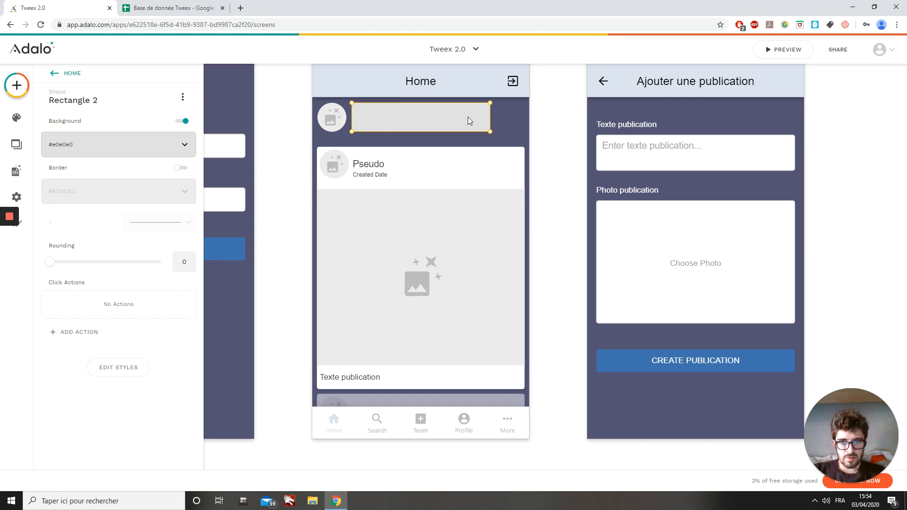
Position the rectangle with a small gap beside the round image and widen it to about 290, nearly reaching the publication list's far edge.
{"action": "left_click_drag", "start_coordinate": [468, 117], "coordinate": [459, 117]}
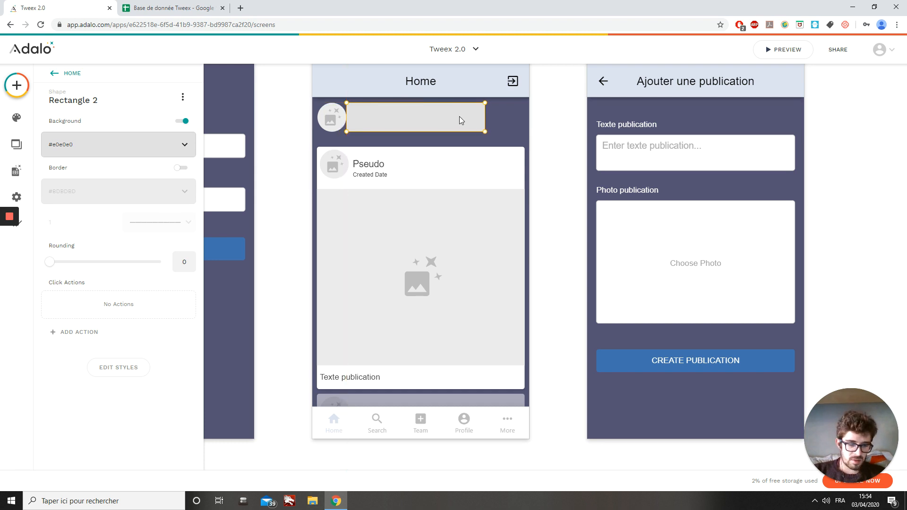
{"action": "key", "text": "Right"}
{"action": "key", "text": "Right"}
{"action": "key", "text": "Right"}
{"action": "key", "text": "Right"}
{"action": "key", "text": "Right"}
{"action": "key", "text": "Right"}
{"action": "key", "text": "Right"}
{"action": "key", "text": "Right"}
{"action": "key", "text": "Right"}
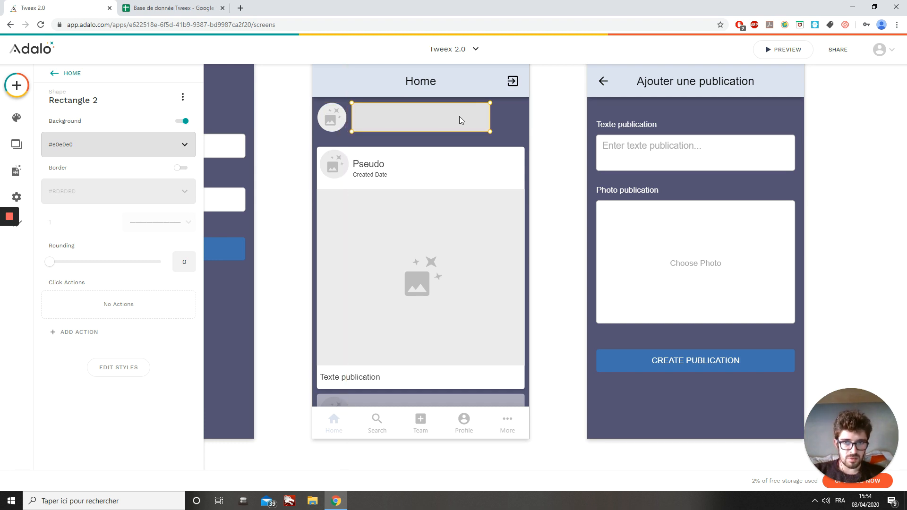
{"action": "left_click_drag", "start_coordinate": [490, 118], "coordinate": [521, 119]}
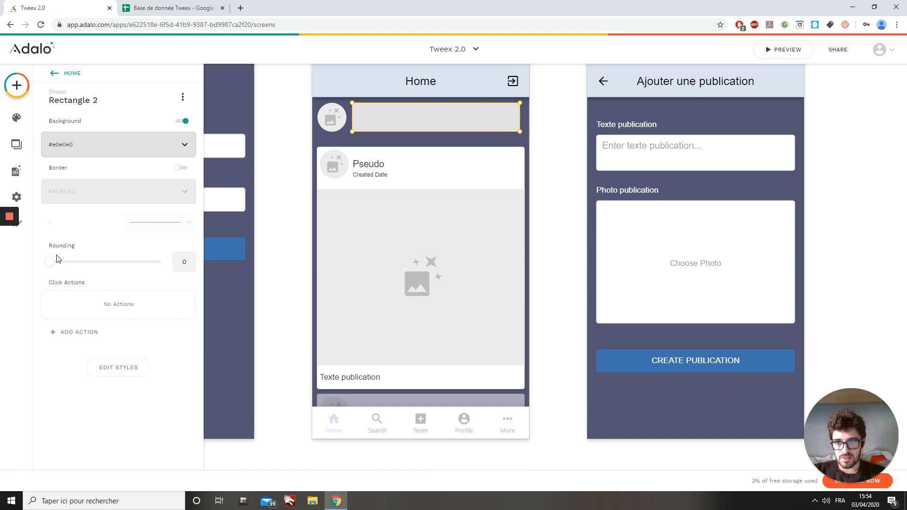
Set the rectangle's rounding to 25 and its height to 40, keeping it vertically centred on the profile image.
{"action": "left_click_drag", "start_coordinate": [53, 262], "coordinate": [211, 265]}
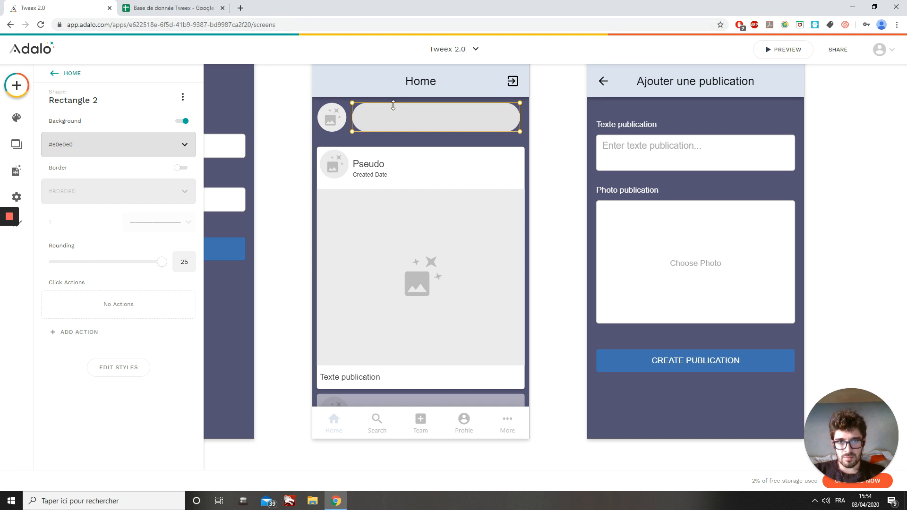
{"action": "left_click_drag", "start_coordinate": [393, 105], "coordinate": [393, 117]}
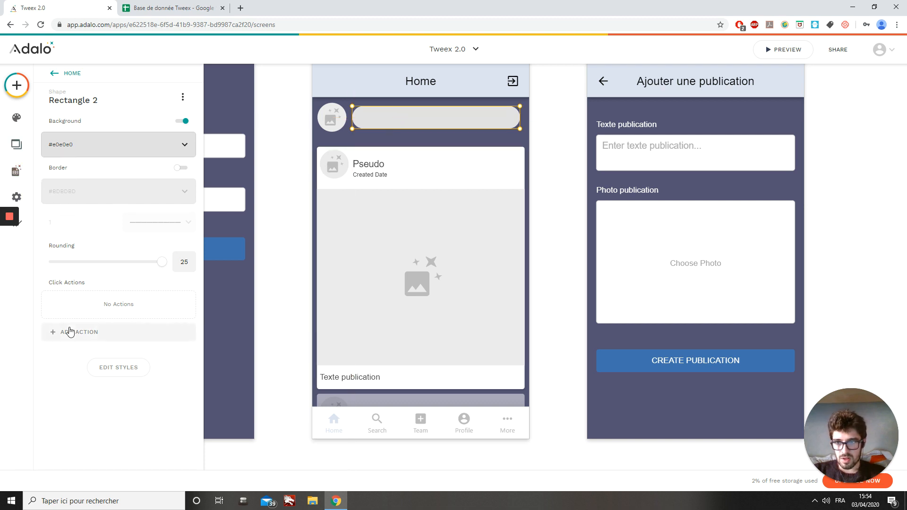
{"action": "left_click", "coordinate": [118, 369]}
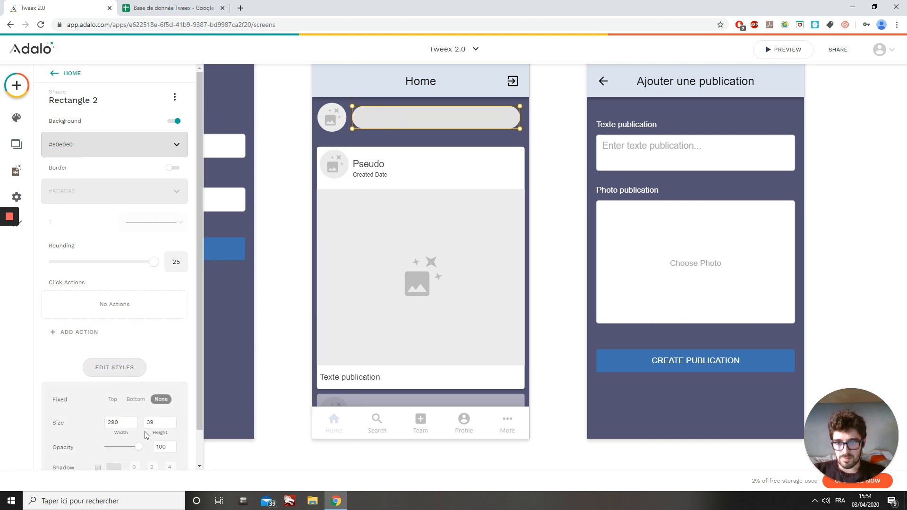
{"action": "double_click", "coordinate": [152, 422]}
{"action": "type", "text": "40"}
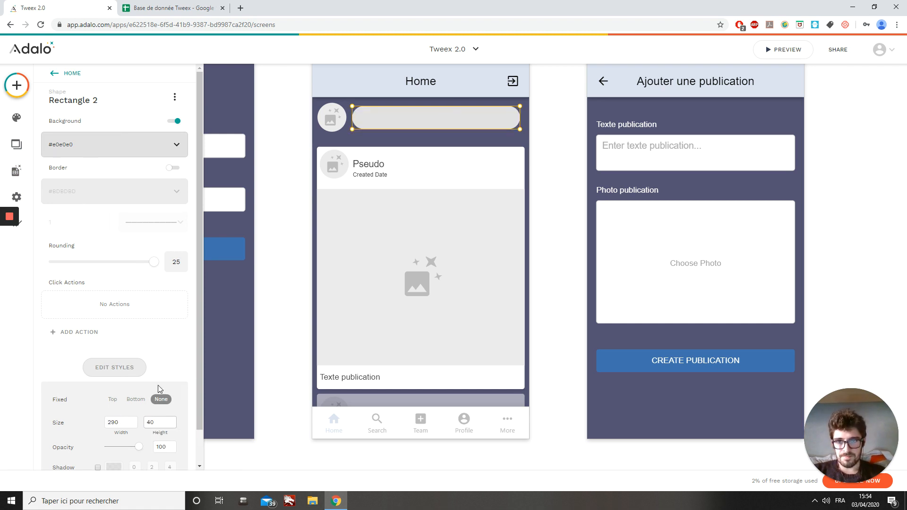
Set the rounded rectangle's background to the white Primary Light color.
{"action": "left_click", "coordinate": [101, 149]}
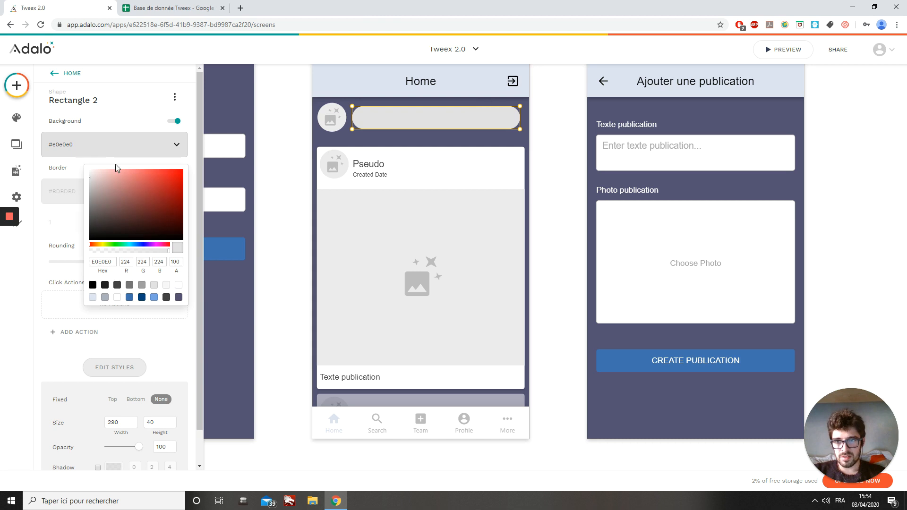
{"action": "left_click", "coordinate": [178, 286]}
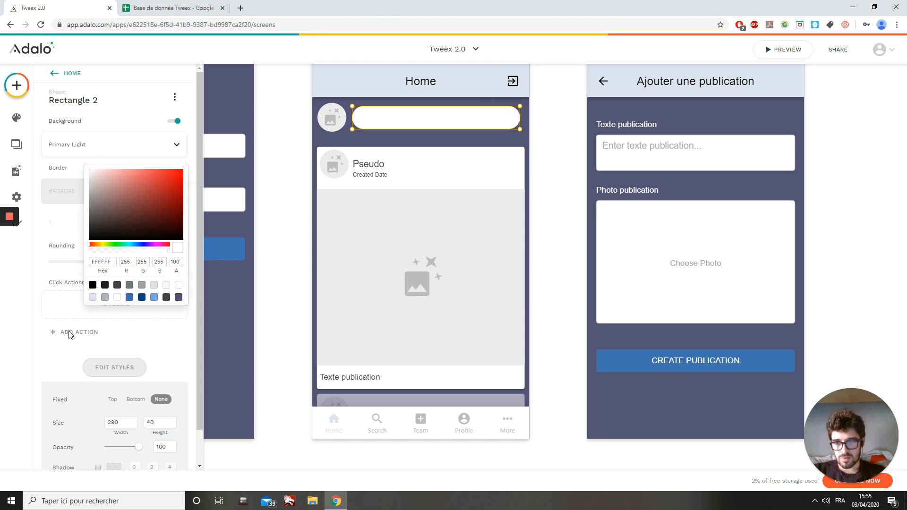
{"action": "left_click", "coordinate": [73, 347]}
Try a shadow on the white rounded rectangle.
{"action": "scroll", "coordinate": [75, 354], "scroll_direction": "down", "scroll_amount": 1}
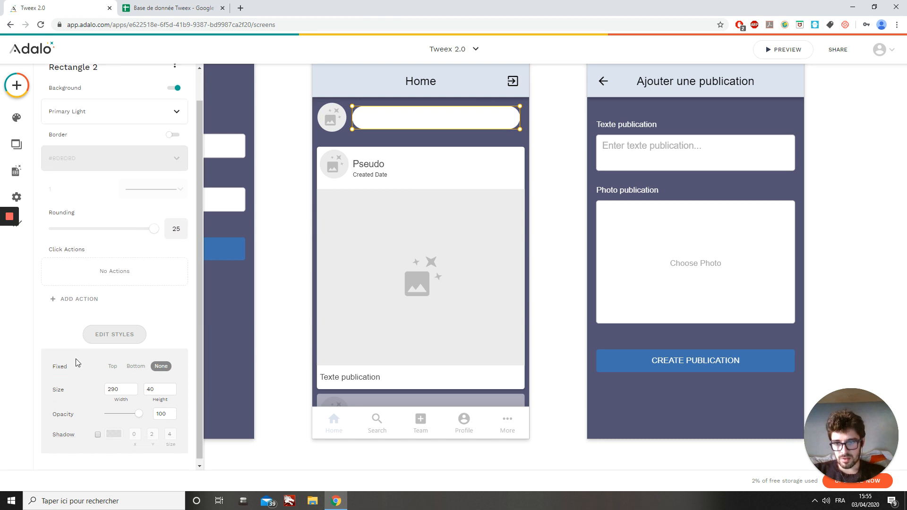
{"action": "left_click", "coordinate": [97, 431]}
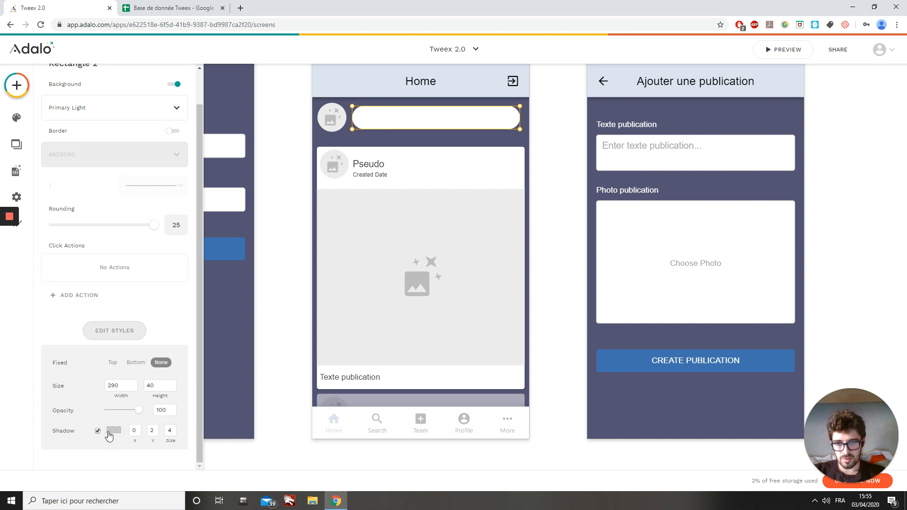
{"action": "left_click", "coordinate": [98, 432]}
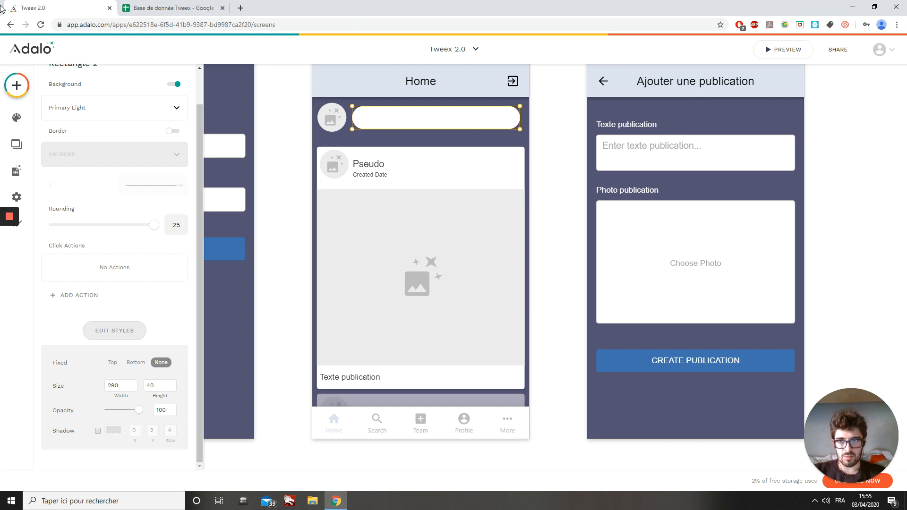
Add a text component inside the white rounded rectangle and narrow it to fit within the shape.
{"action": "left_click", "coordinate": [17, 86]}
{"action": "left_click_drag", "start_coordinate": [98, 170], "coordinate": [387, 119]}
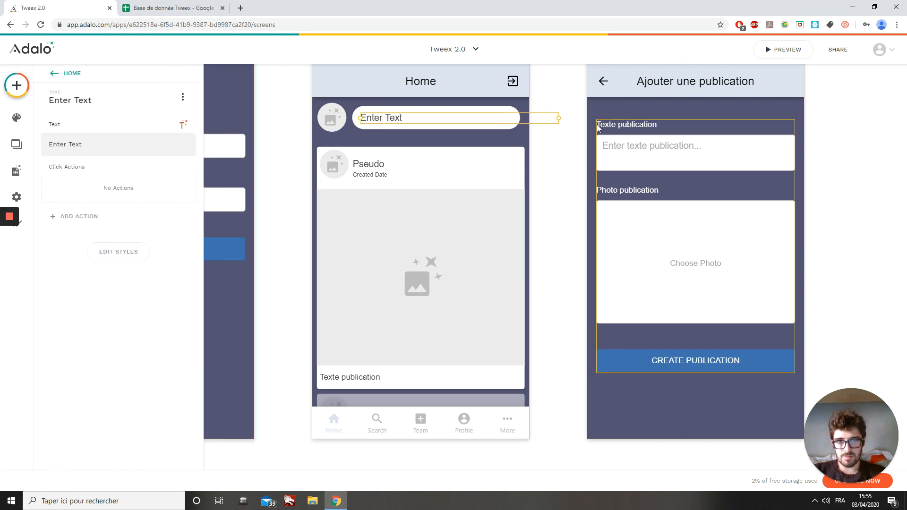
{"action": "left_click_drag", "start_coordinate": [553, 119], "coordinate": [511, 119]}
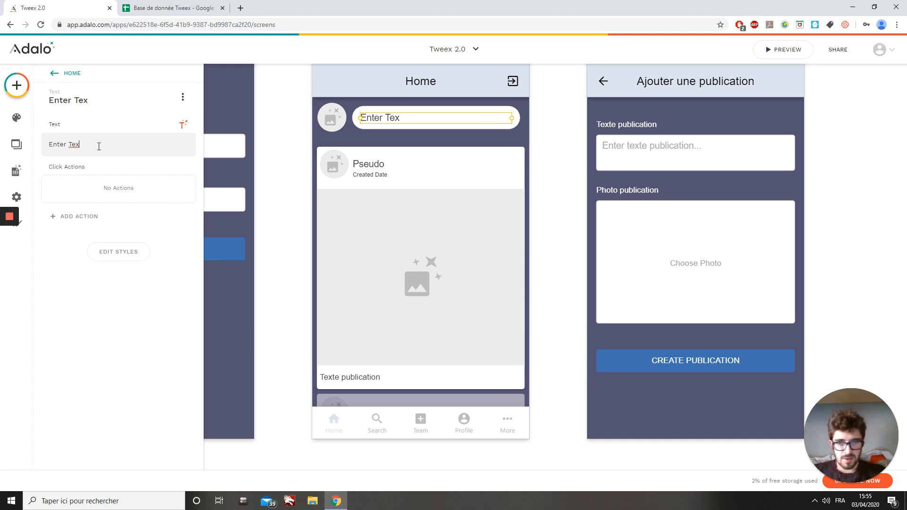
Change the new text component's content to "Que souhaitez-vous publier ?".
{"action": "key", "text": "BackSpace"}
{"action": "key", "text": "BackSpace"}
{"action": "key", "text": "BackSpace"}
{"action": "key", "text": "BackSpace"}
{"action": "key", "text": "BackSpace"}
{"action": "key", "text": "BackSpace"}
{"action": "key", "text": "BackSpace"}
{"action": "key", "text": "BackSpace"}
{"action": "type", "text": "Q"}
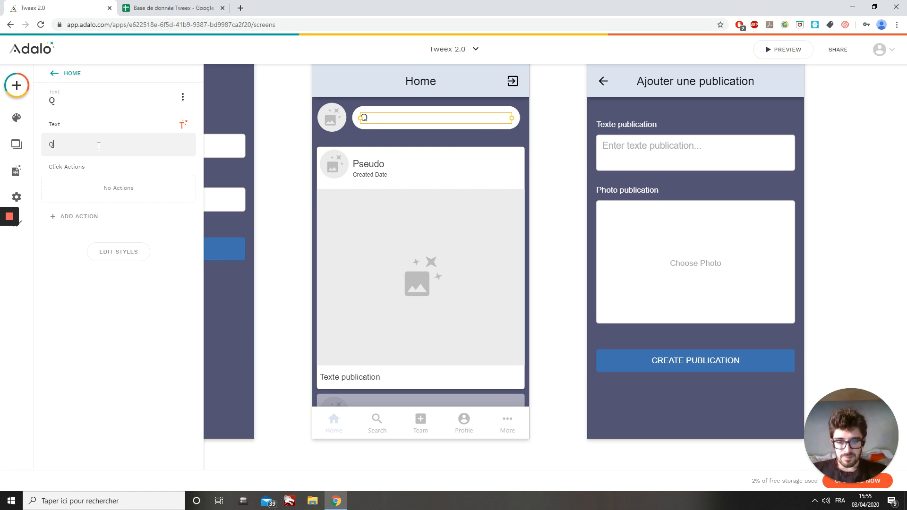
{"action": "type", "text": "ue souh"}
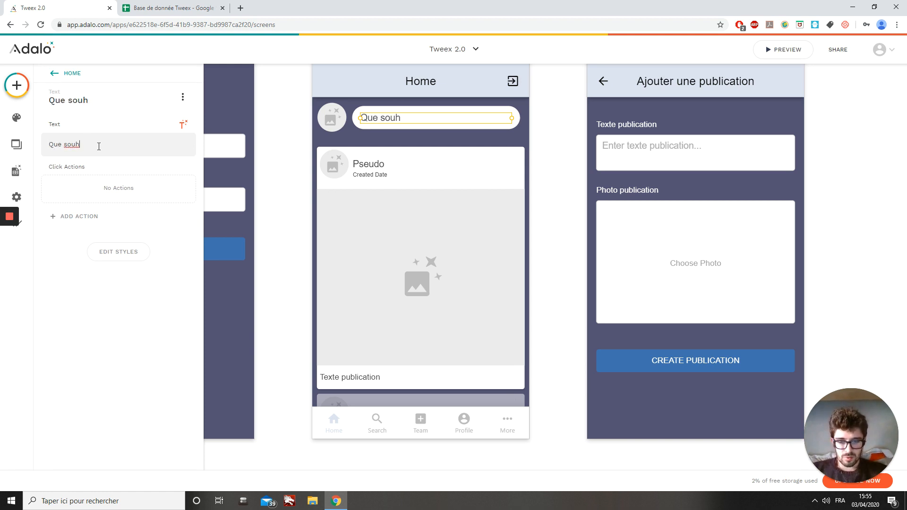
{"action": "type", "text": "aitez-vo"}
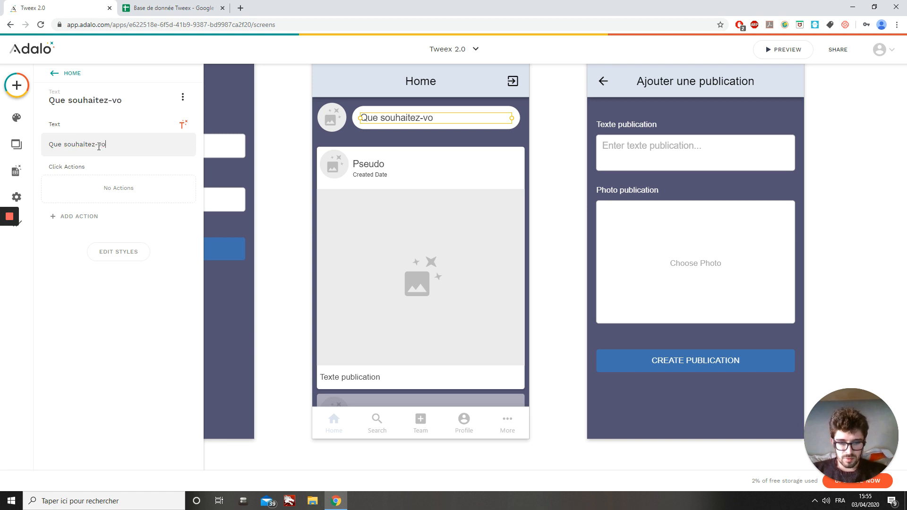
{"action": "type", "text": "us p"}
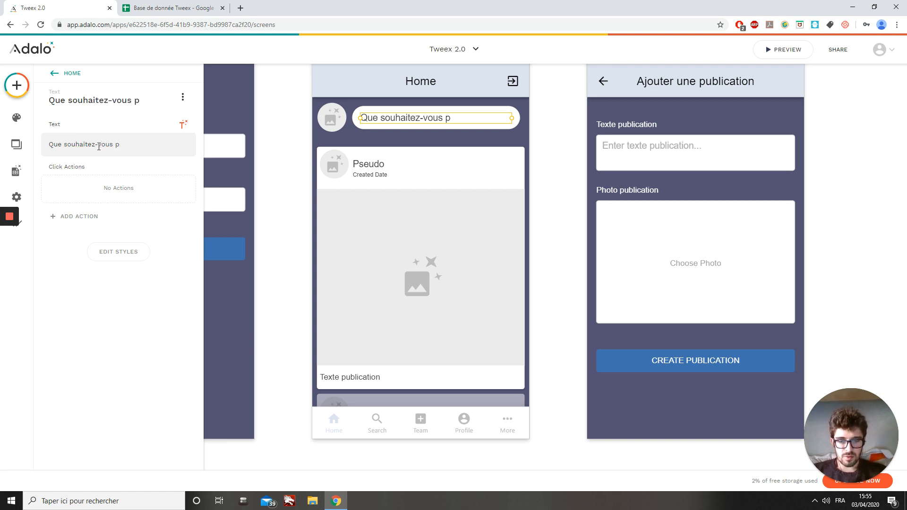
{"action": "type", "text": "ublier ?"}
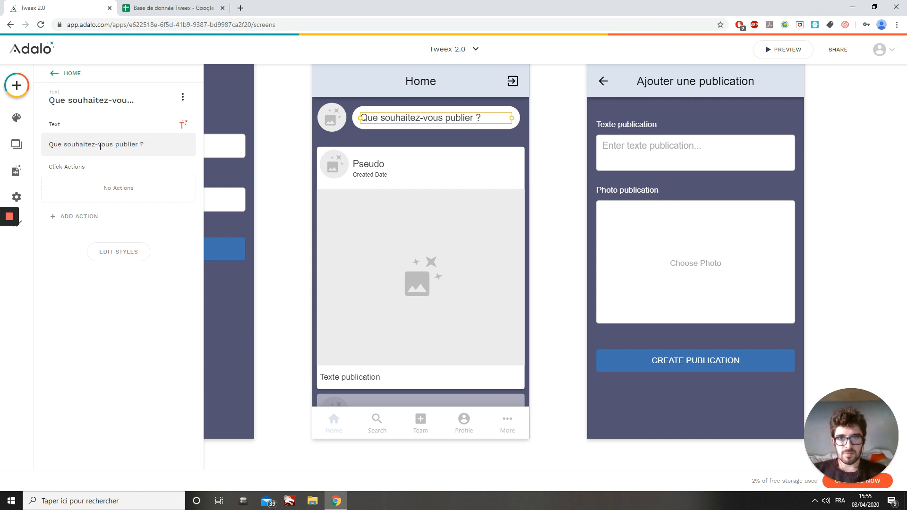
Group the round profile image, the rounded rectangle and its text into one component.
{"action": "left_click", "coordinate": [286, 122]}
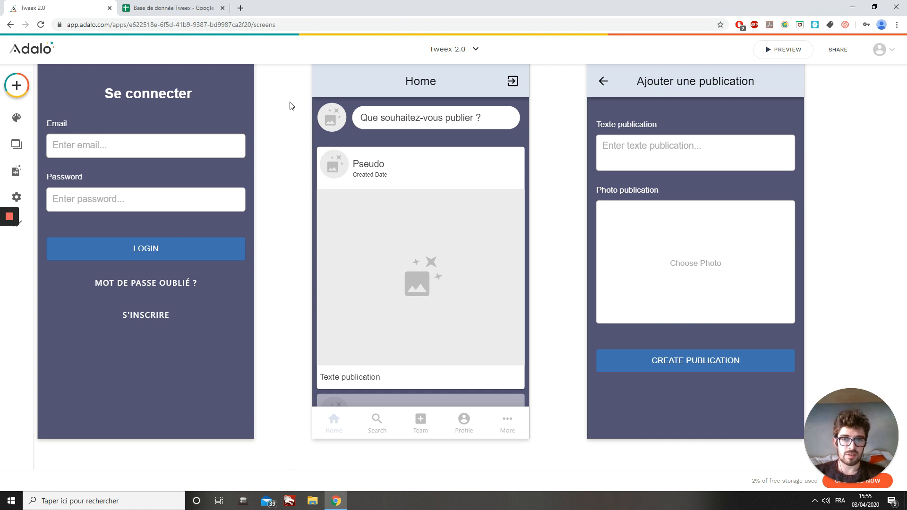
{"action": "left_click_drag", "start_coordinate": [291, 106], "coordinate": [541, 144]}
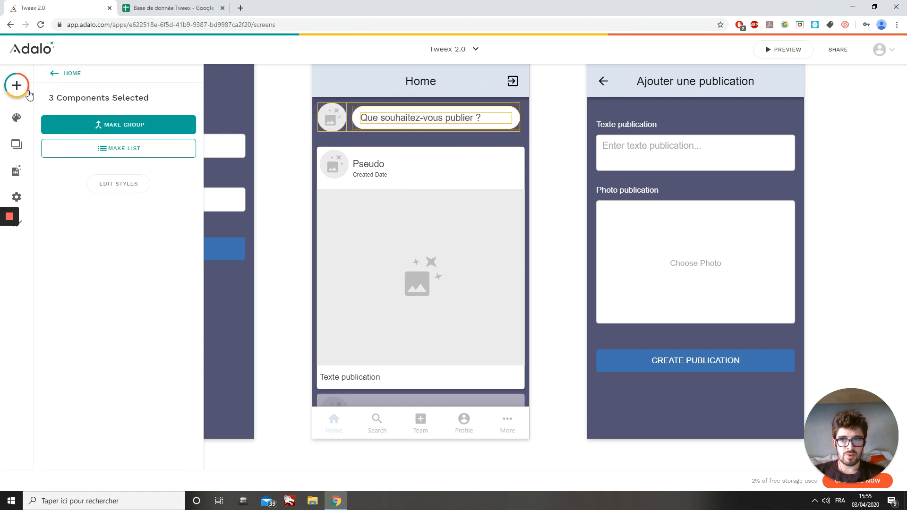
{"action": "left_click", "coordinate": [119, 125]}
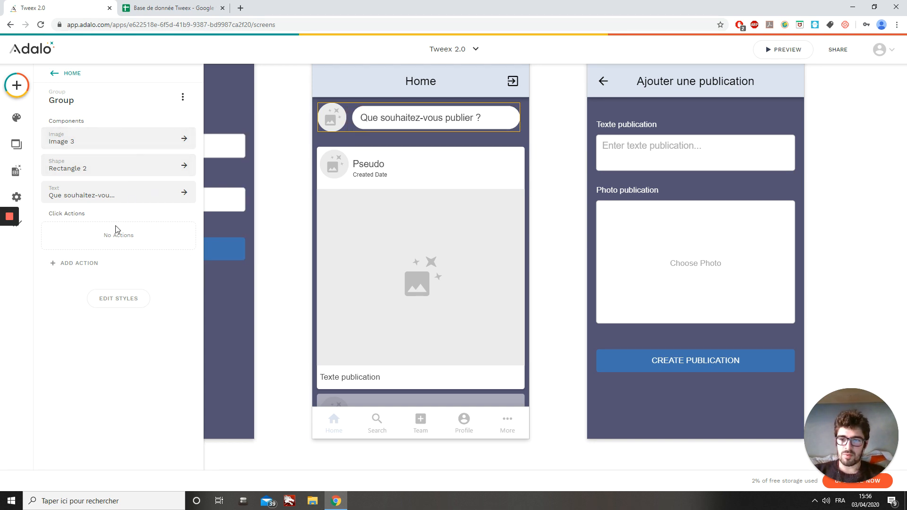
Add a click action to the group that links to the Ajouter Une Publication screen with the Push transition.
{"action": "left_click", "coordinate": [75, 268]}
{"action": "mouse_move", "coordinate": [98, 120]}
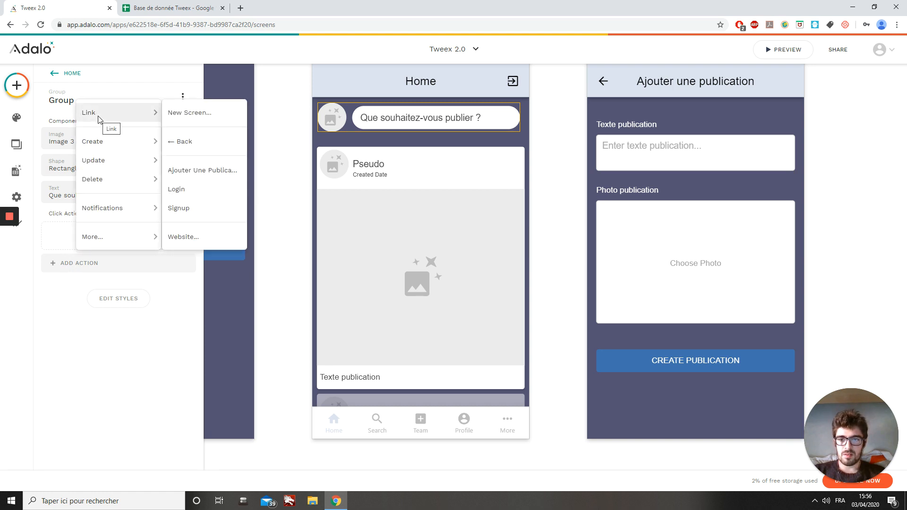
{"action": "left_click", "coordinate": [208, 175]}
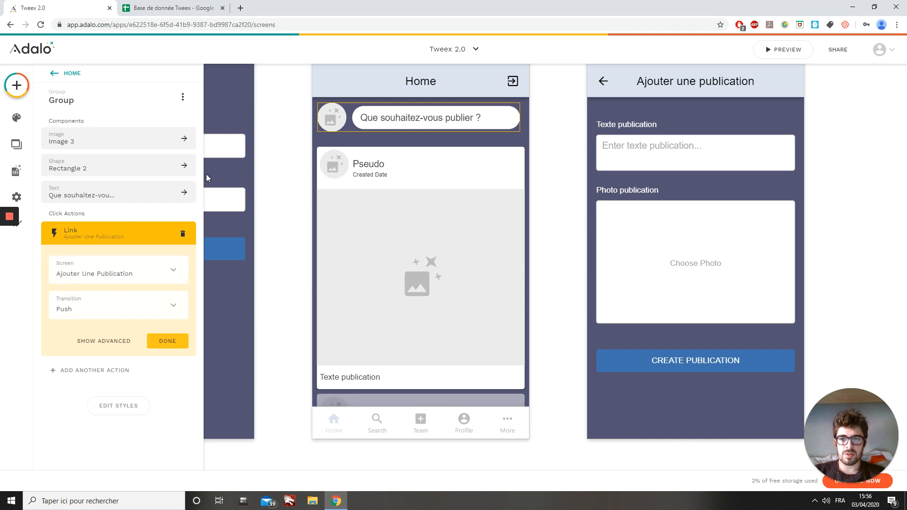
{"action": "left_click", "coordinate": [173, 341]}
{"action": "left_click", "coordinate": [275, 130]}
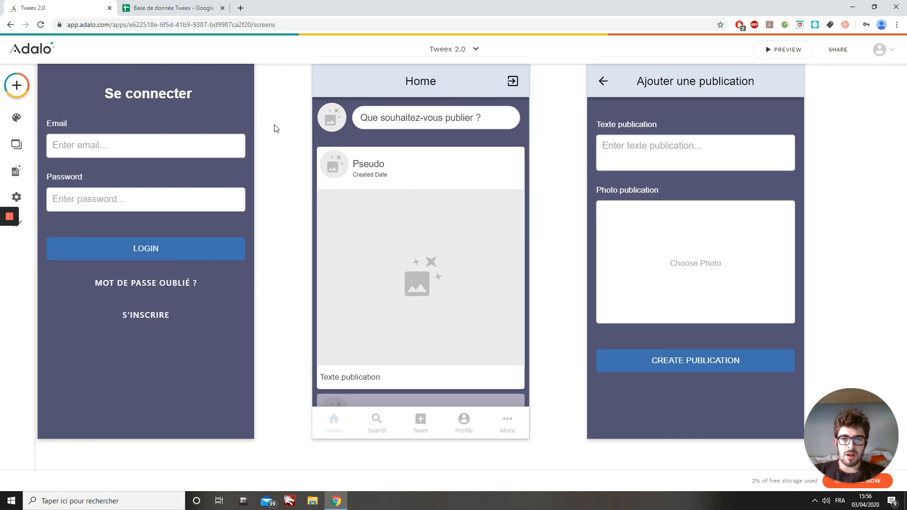
Move the publication list on the Home screen slightly up, closer to the publishing area.
{"action": "left_click", "coordinate": [375, 195]}
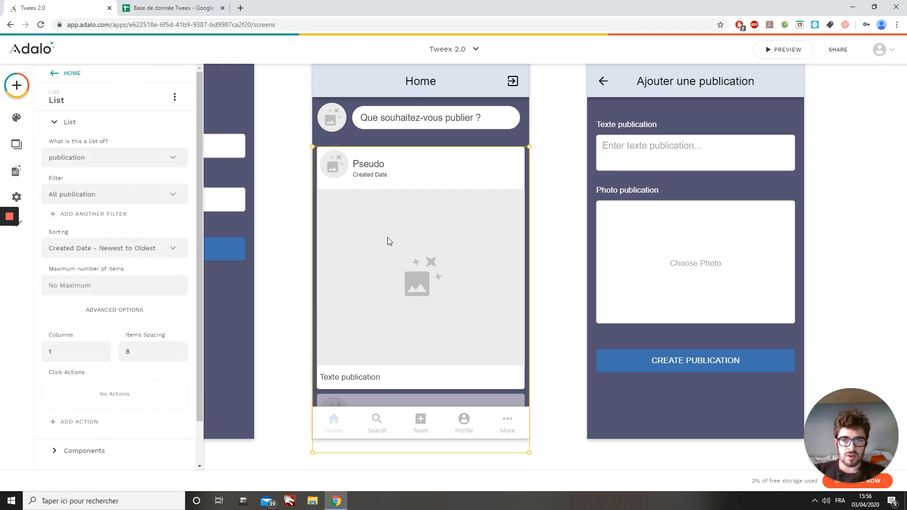
{"action": "left_click_drag", "start_coordinate": [411, 401], "coordinate": [412, 389]}
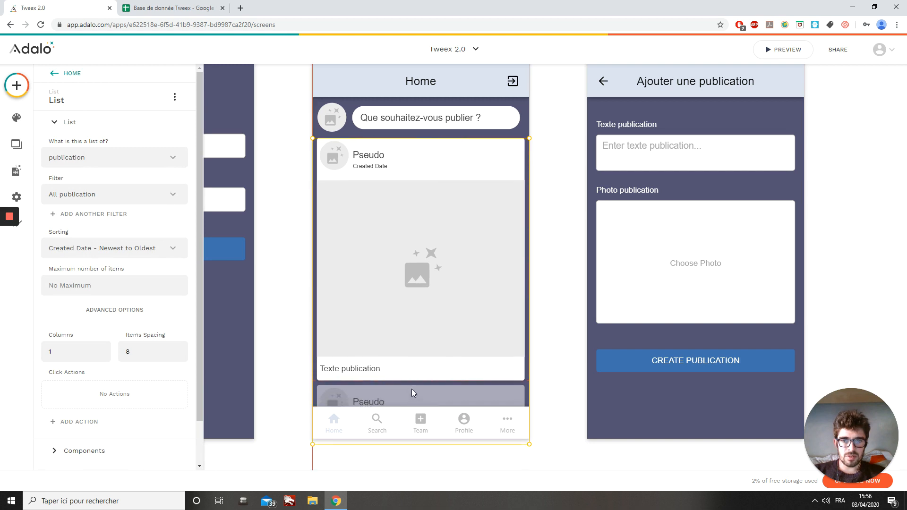
{"action": "left_click", "coordinate": [270, 278]}
Clear the text label of the first tab in the Home screen's tab bar, keeping its home icon.
{"action": "scroll", "coordinate": [264, 334], "scroll_direction": "down", "scroll_amount": 3}
{"action": "left_click", "coordinate": [371, 352]}
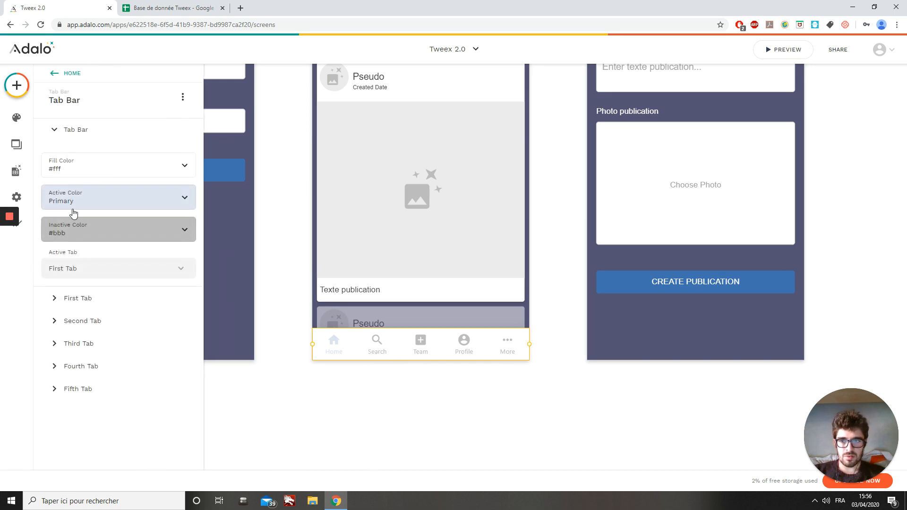
{"action": "left_click", "coordinate": [87, 303]}
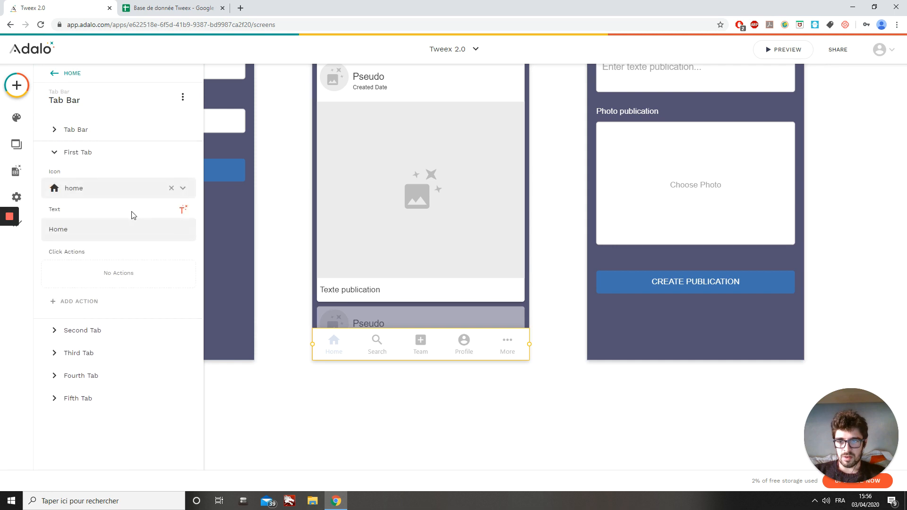
{"action": "key", "text": "BackSpace"}
{"action": "key", "text": "BackSpace"}
{"action": "key", "text": "BackSpace"}
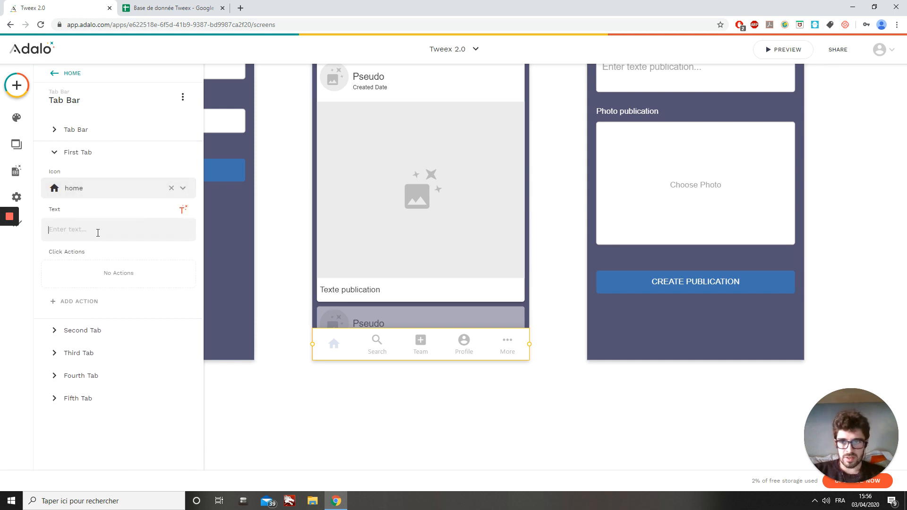
Replace the Home screen's tab bar with a new Tab Bar component placed over the lower end of the publication list.
{"action": "left_click", "coordinate": [75, 331]}
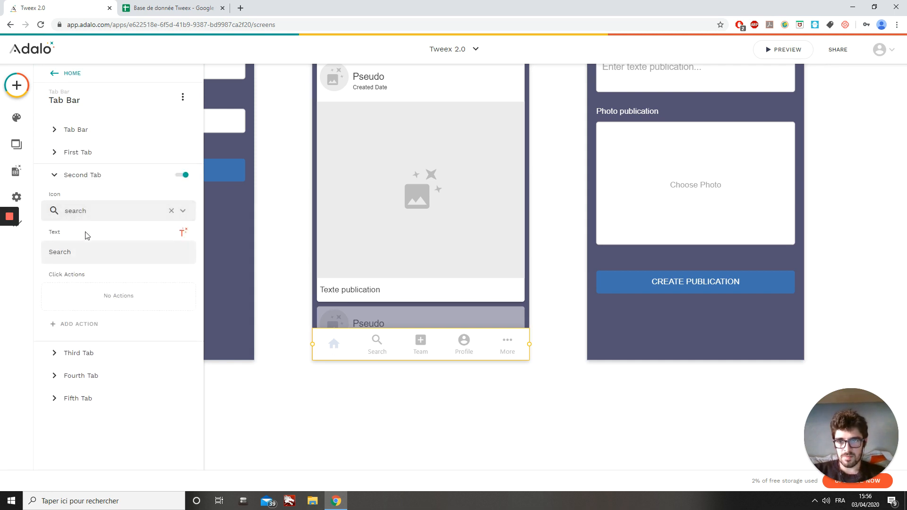
{"action": "key", "text": "BackSpace"}
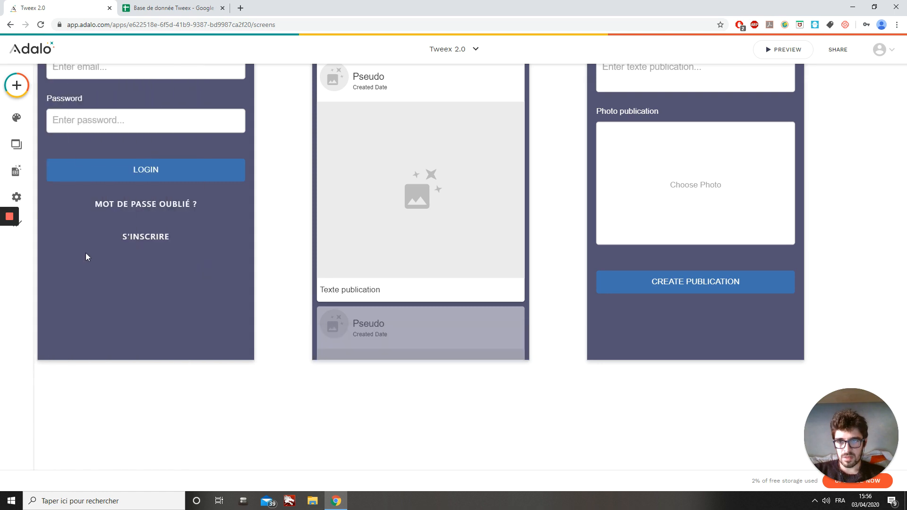
{"action": "left_click", "coordinate": [16, 85]}
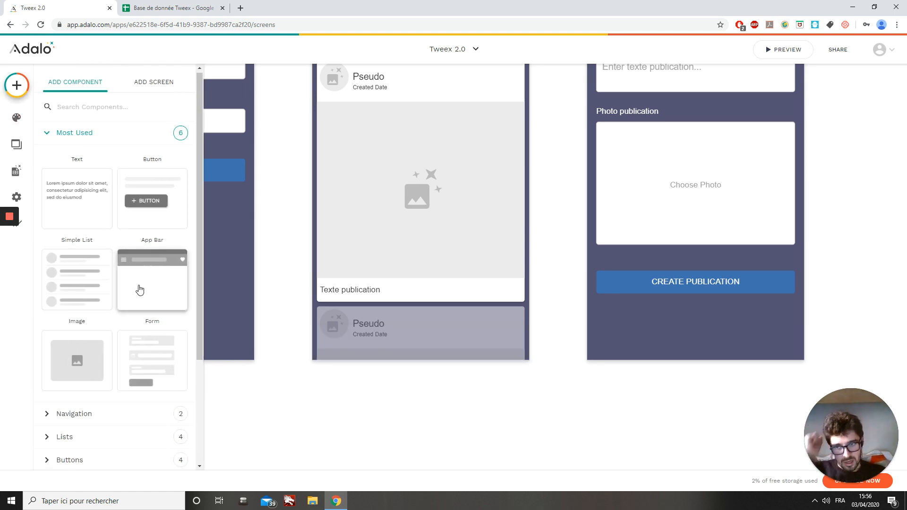
{"action": "scroll", "coordinate": [137, 287], "scroll_direction": "down", "scroll_amount": 3}
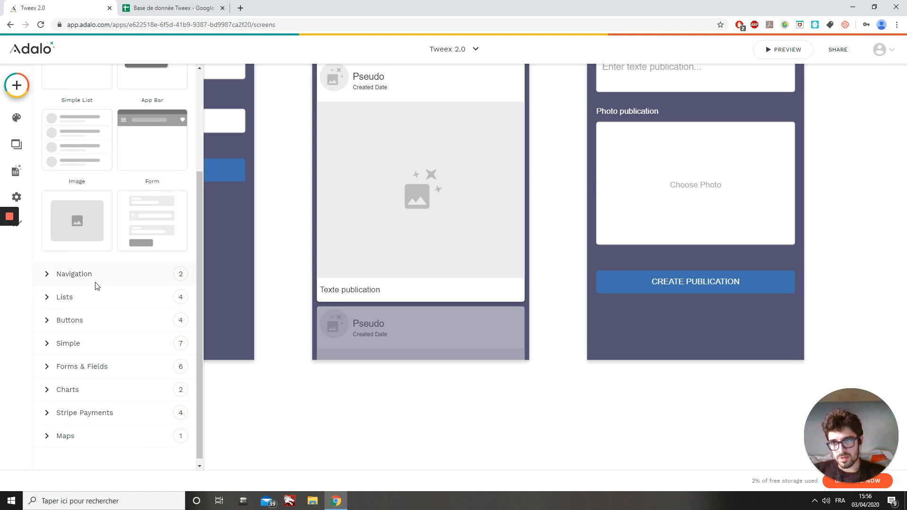
{"action": "left_click", "coordinate": [95, 283]}
{"action": "left_click_drag", "start_coordinate": [106, 330], "coordinate": [390, 340]}
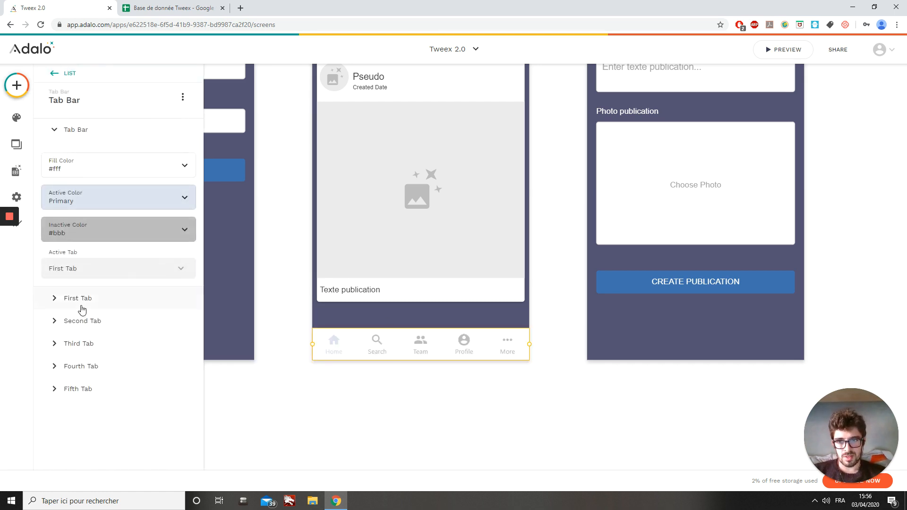
Clear the text labels of the new tab bar's first and second tabs, keeping the home and search icons.
{"action": "left_click", "coordinate": [82, 305]}
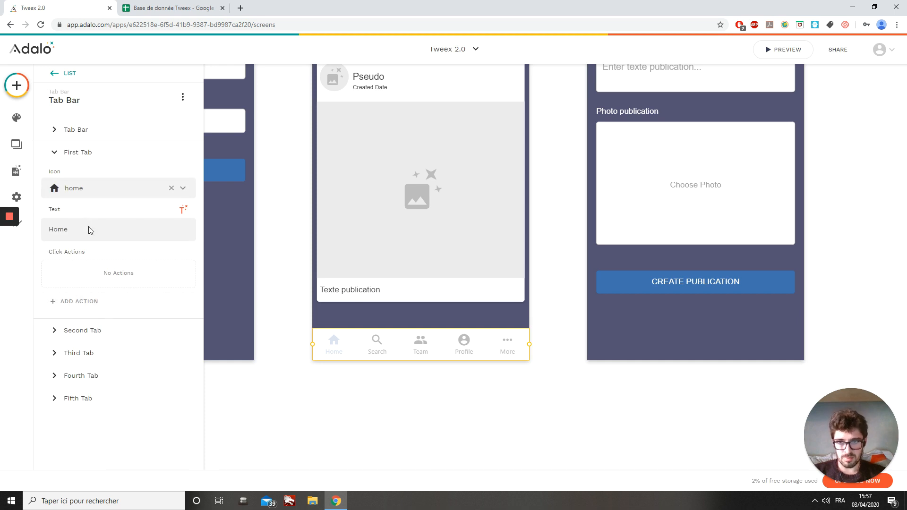
{"action": "key", "text": "BackSpace"}
{"action": "key", "text": "BackSpace"}
{"action": "key", "text": "BackSpace"}
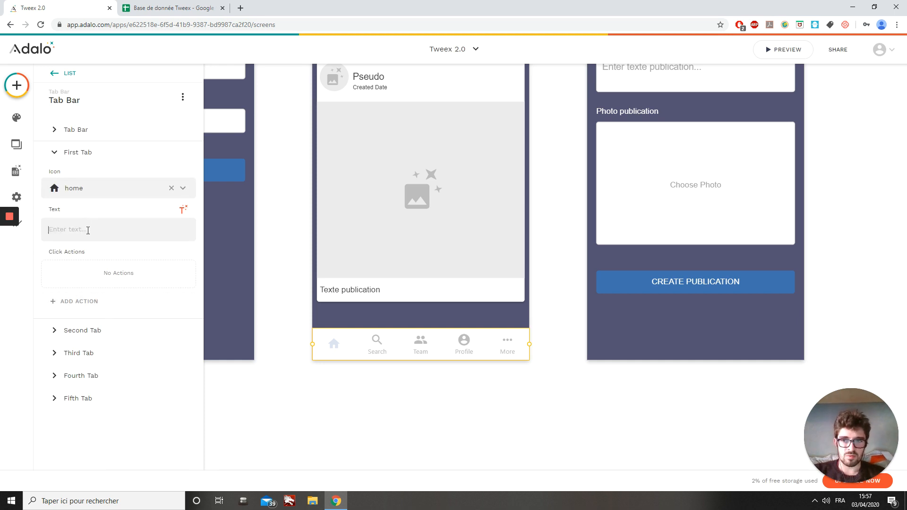
{"action": "left_click", "coordinate": [83, 330]}
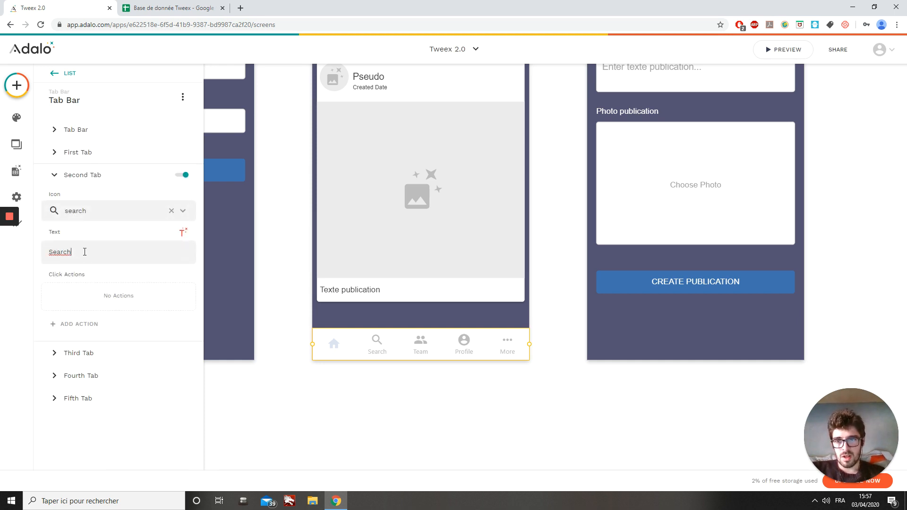
{"action": "key", "text": "BackSpace"}
{"action": "key", "text": "BackSpace"}
{"action": "key", "text": "BackSpace"}
Clear the text label of the tab bar's third tab.
{"action": "left_click", "coordinate": [72, 353]}
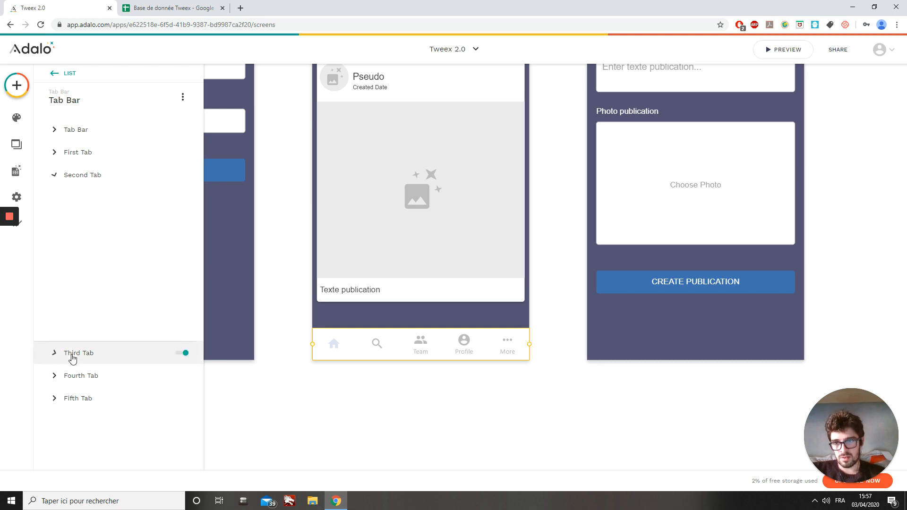
{"action": "left_click", "coordinate": [107, 275]}
{"action": "key", "text": "BackSpace"}
{"action": "key", "text": "BackSpace"}
{"action": "key", "text": "BackSpace"}
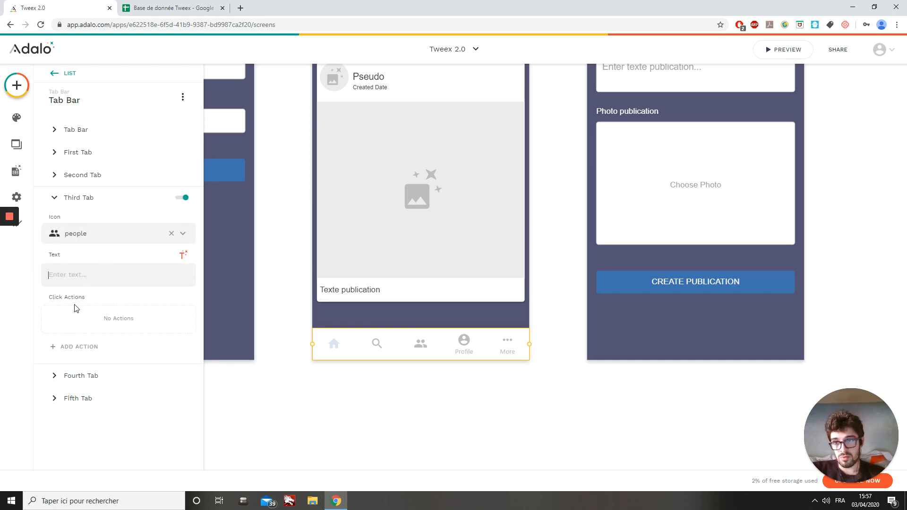
Clear the text labels of the tab bar's fourth and fifth tabs, keeping their icons.
{"action": "left_click", "coordinate": [66, 376]}
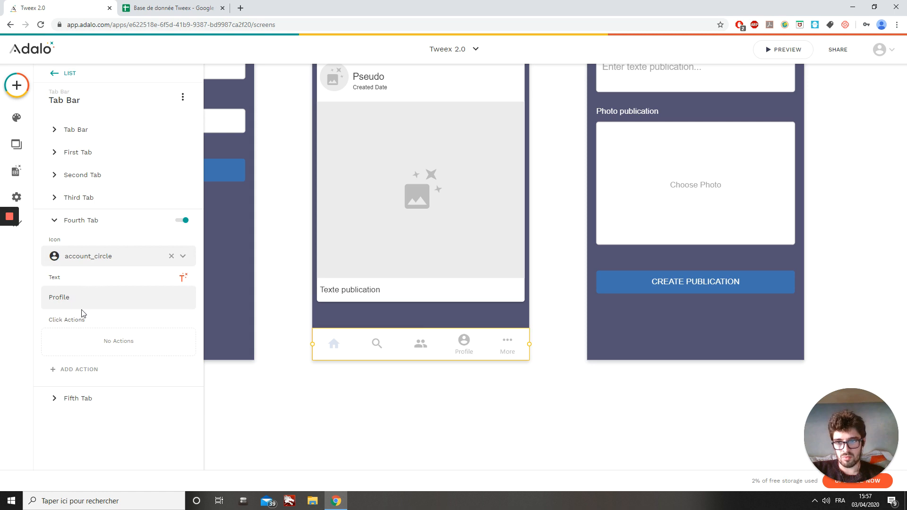
{"action": "key", "text": "BackSpace"}
{"action": "key", "text": "BackSpace"}
{"action": "key", "text": "BackSpace"}
{"action": "key", "text": "BackSpace"}
{"action": "key", "text": "BackSpace"}
{"action": "key", "text": "BackSpace"}
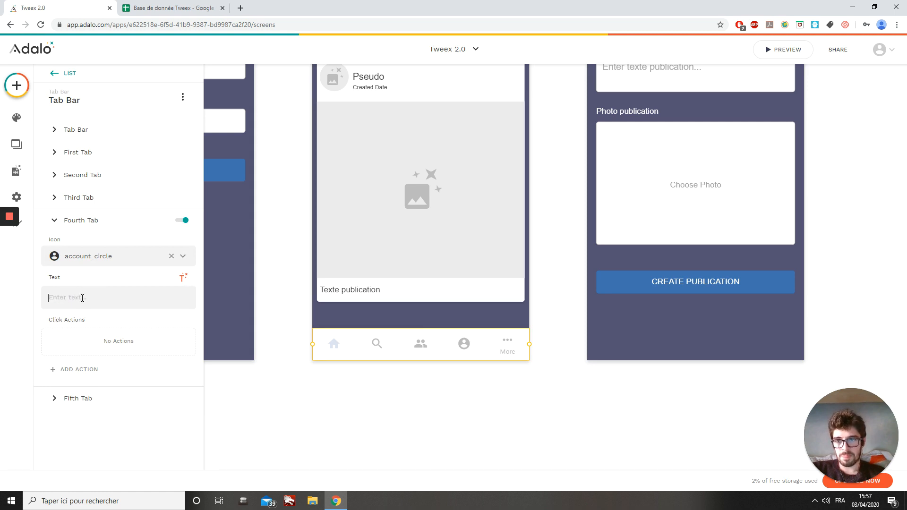
{"action": "left_click", "coordinate": [78, 395]}
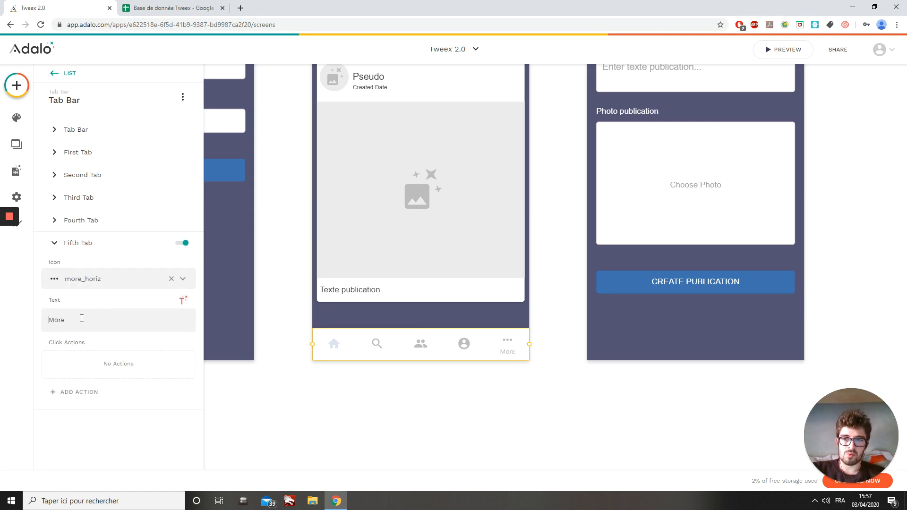
{"action": "key", "text": "BackSpace"}
{"action": "key", "text": "BackSpace"}
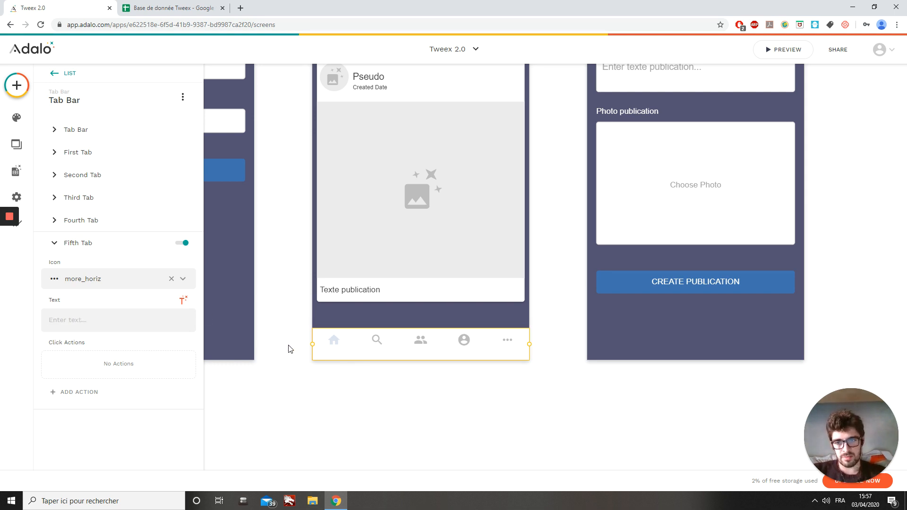
Search the icons for "ad" and set the third tab's icon to add_box.
{"action": "left_click", "coordinate": [85, 131]}
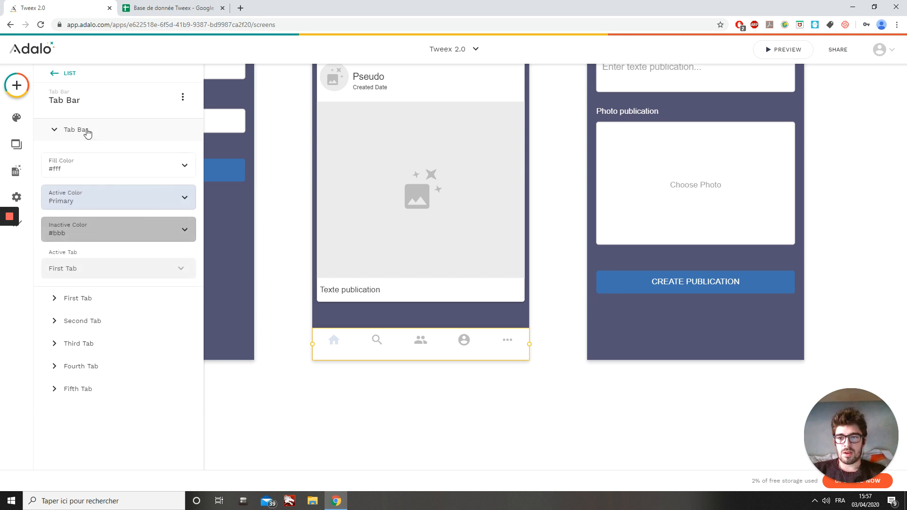
{"action": "left_click", "coordinate": [82, 299]}
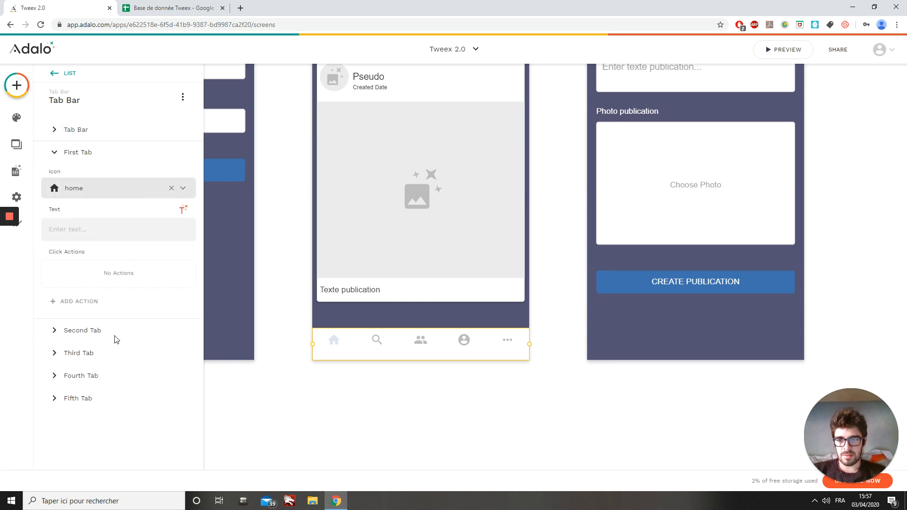
{"action": "left_click", "coordinate": [93, 330]}
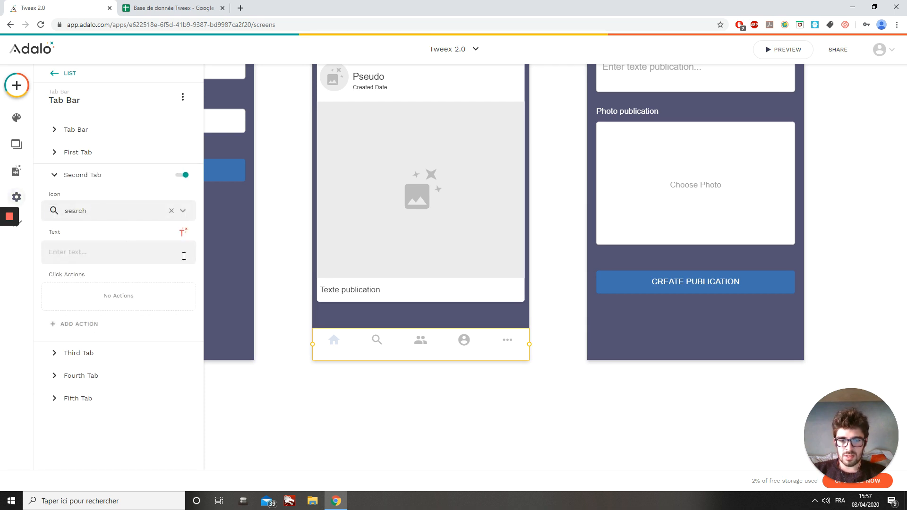
{"action": "left_click", "coordinate": [78, 353]}
{"action": "left_click", "coordinate": [105, 244]}
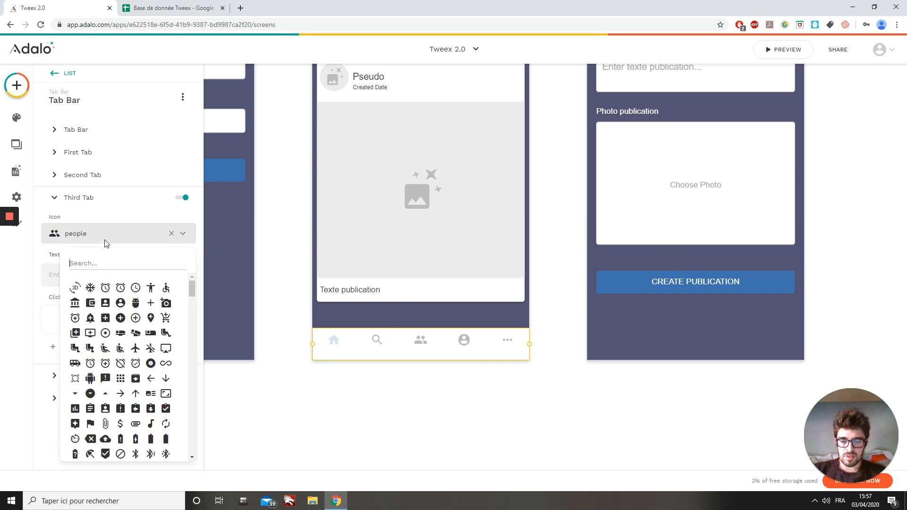
{"action": "type", "text": "ad"}
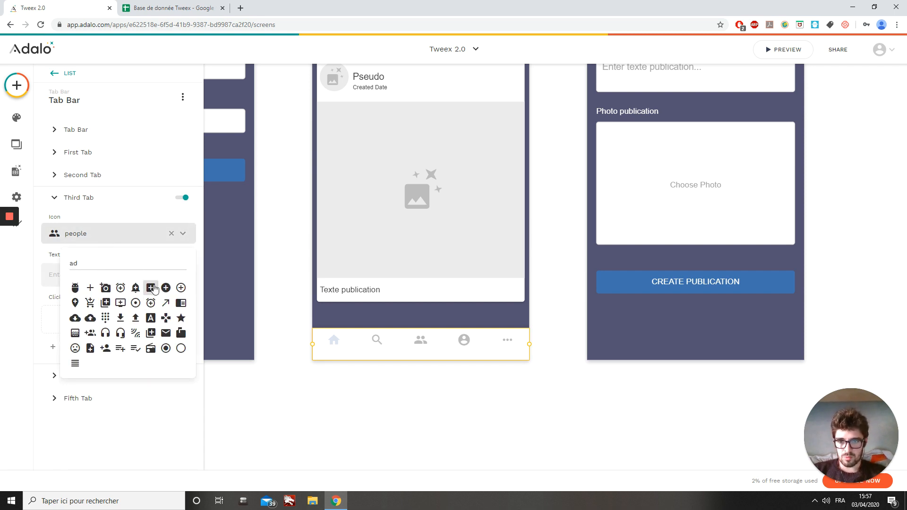
{"action": "left_click", "coordinate": [151, 288]}
Add a click action to the third tab that links to the Ajouter Une Publication screen.
{"action": "left_click", "coordinate": [101, 348]}
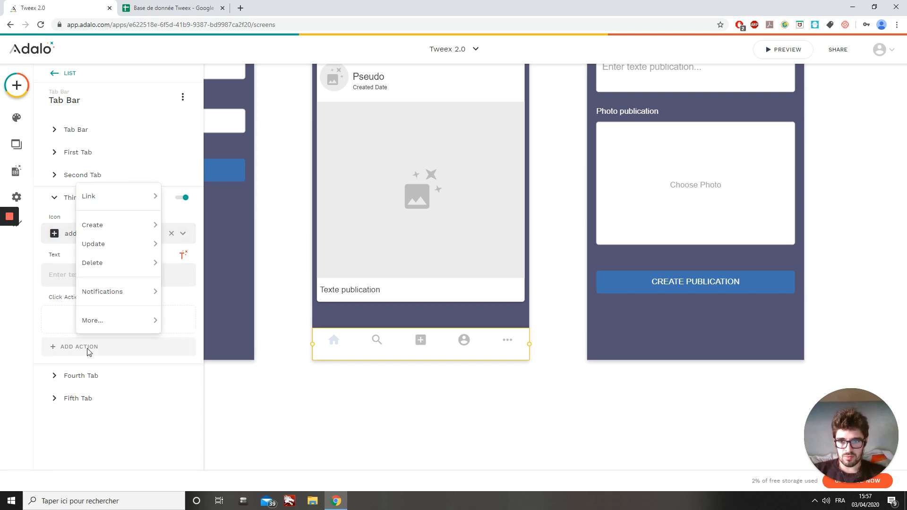
{"action": "mouse_move", "coordinate": [105, 197]}
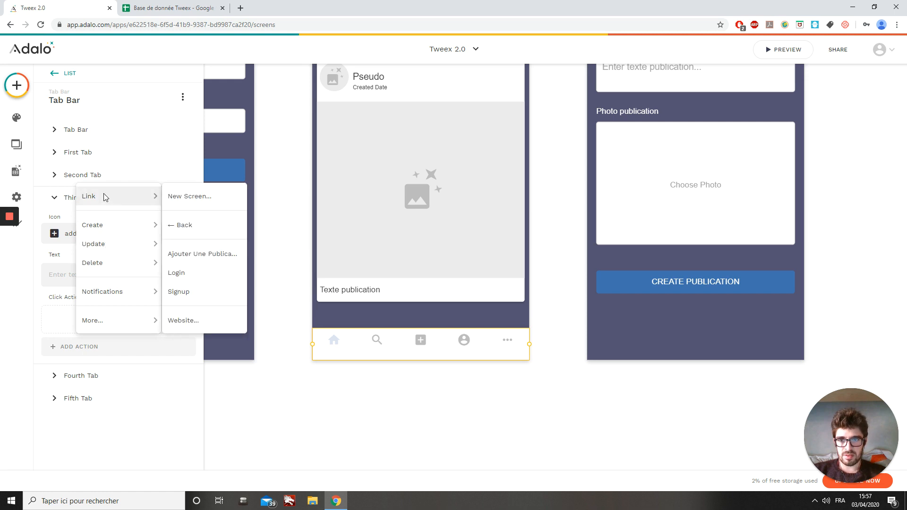
{"action": "left_click", "coordinate": [196, 257]}
{"action": "left_click", "coordinate": [151, 421]}
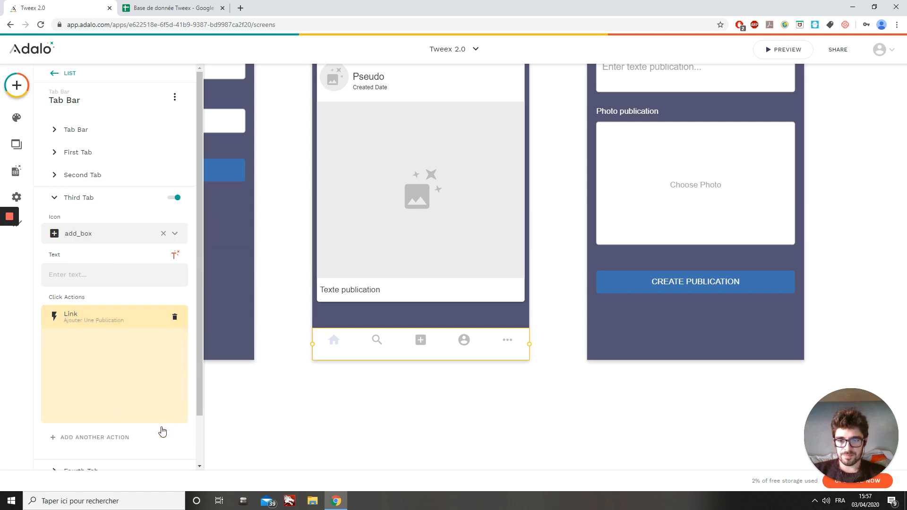
{"action": "left_click", "coordinate": [87, 384]}
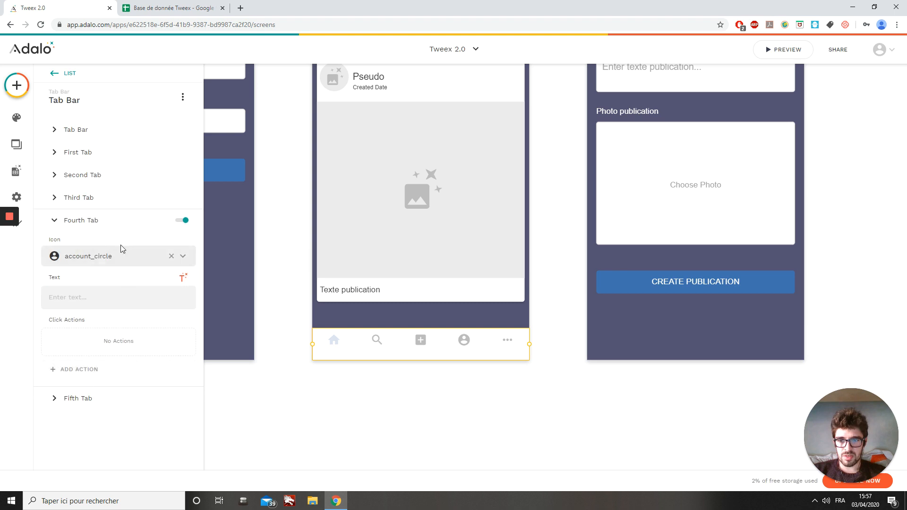
{"action": "left_click", "coordinate": [99, 263]}
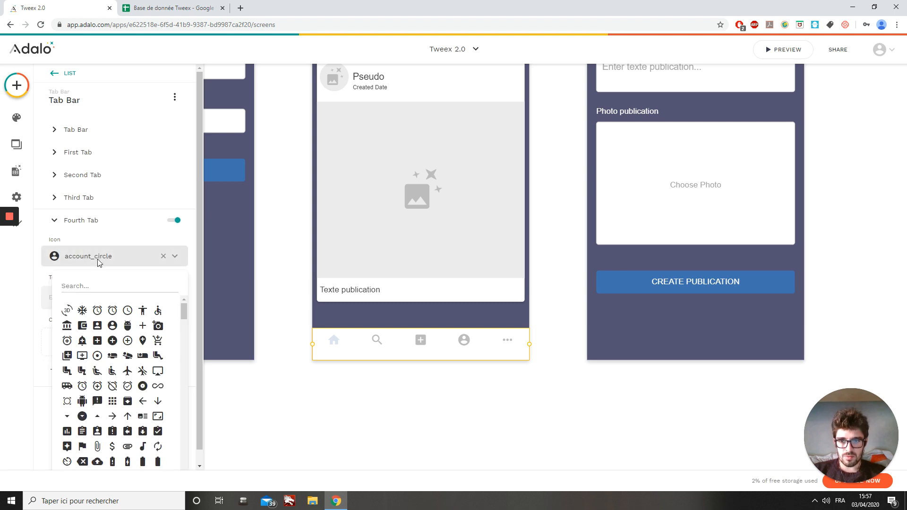
{"action": "type", "text": "ou"}
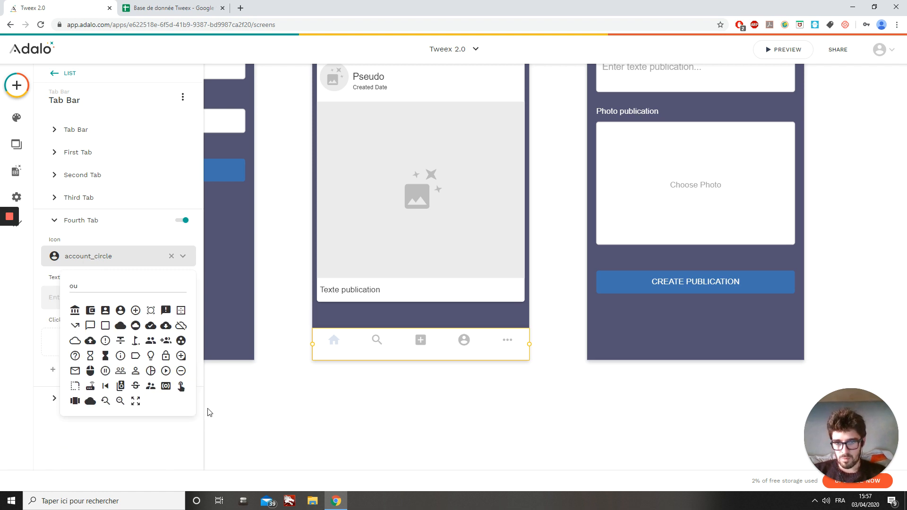
{"action": "left_click", "coordinate": [133, 260]}
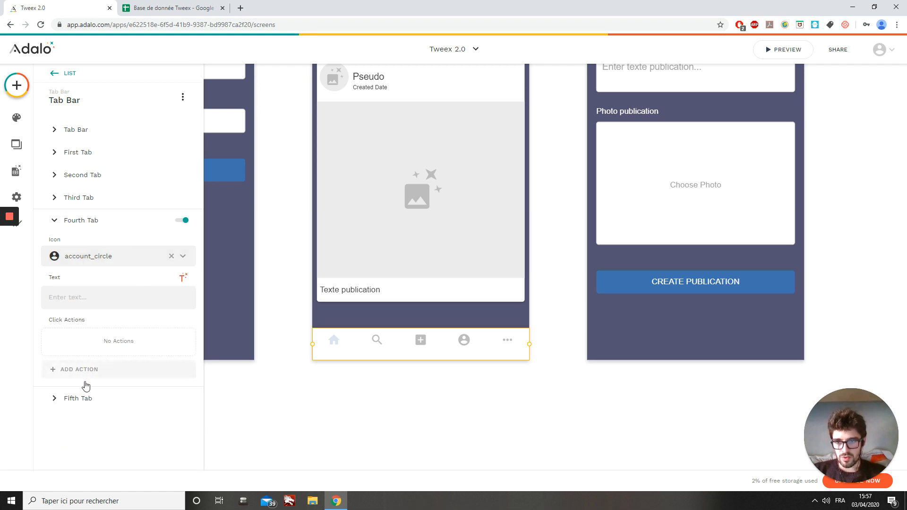
Disable the tab bar's fifth tab, leaving the home, search, add and account tabs.
{"action": "left_click", "coordinate": [83, 398]}
{"action": "left_click", "coordinate": [184, 245]}
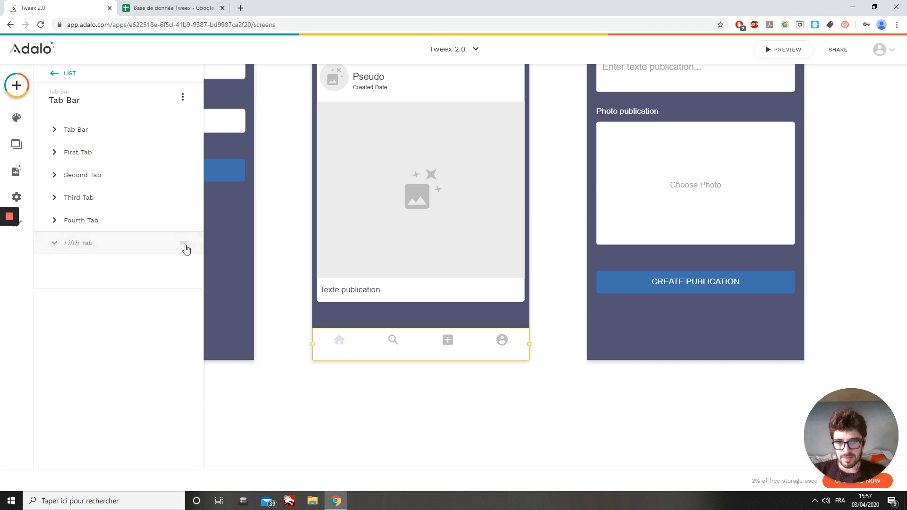
{"action": "left_click", "coordinate": [82, 221]}
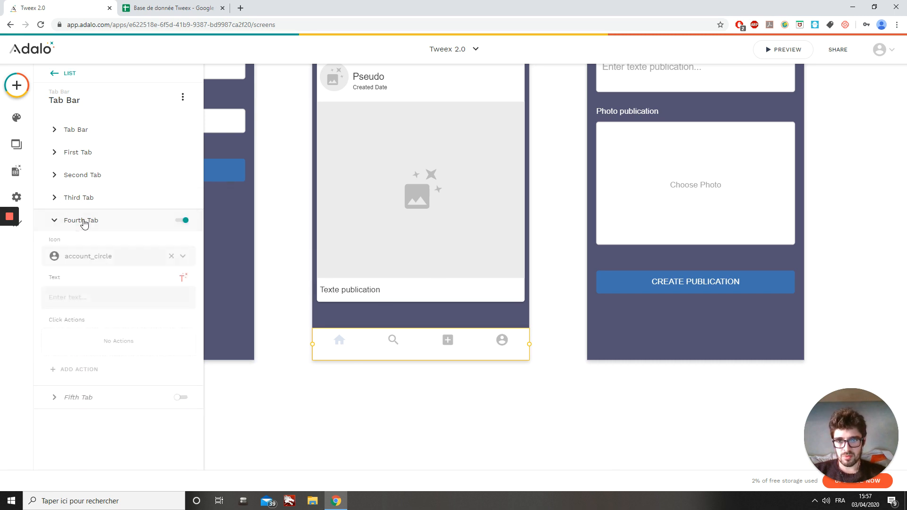
Copy the hex code 3F72AF of the Secondary Color from the app's branding settings.
{"action": "left_click", "coordinate": [75, 130]}
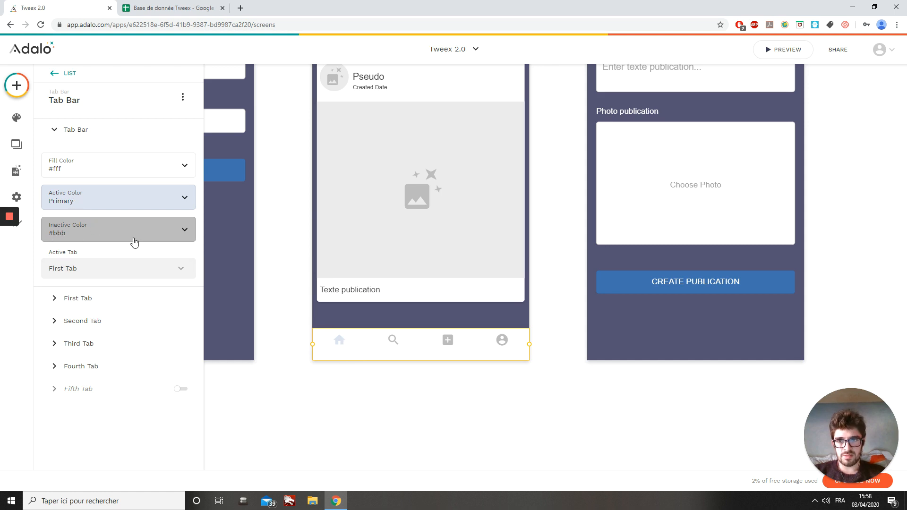
{"action": "left_click", "coordinate": [16, 117]}
{"action": "left_click", "coordinate": [75, 150]}
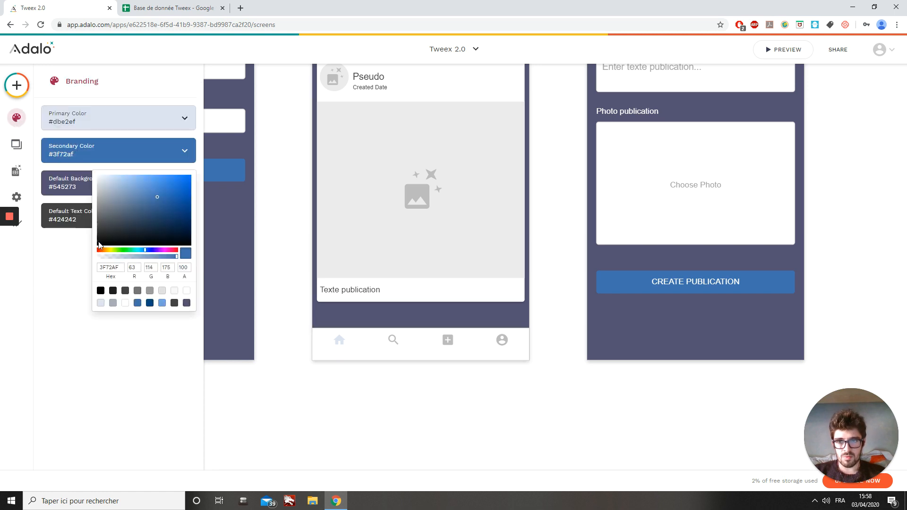
{"action": "left_click_drag", "start_coordinate": [121, 268], "coordinate": [97, 267]}
{"action": "key", "text": "ctrl+c"}
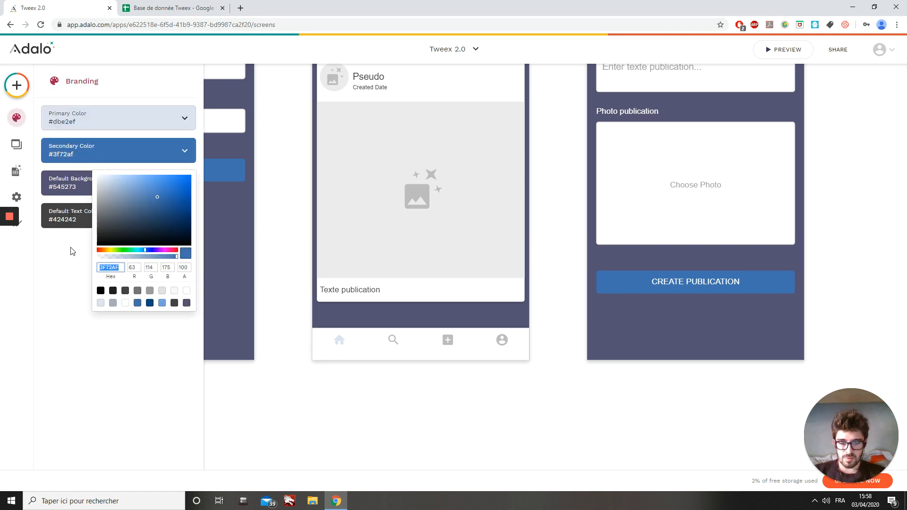
{"action": "left_click", "coordinate": [397, 357]}
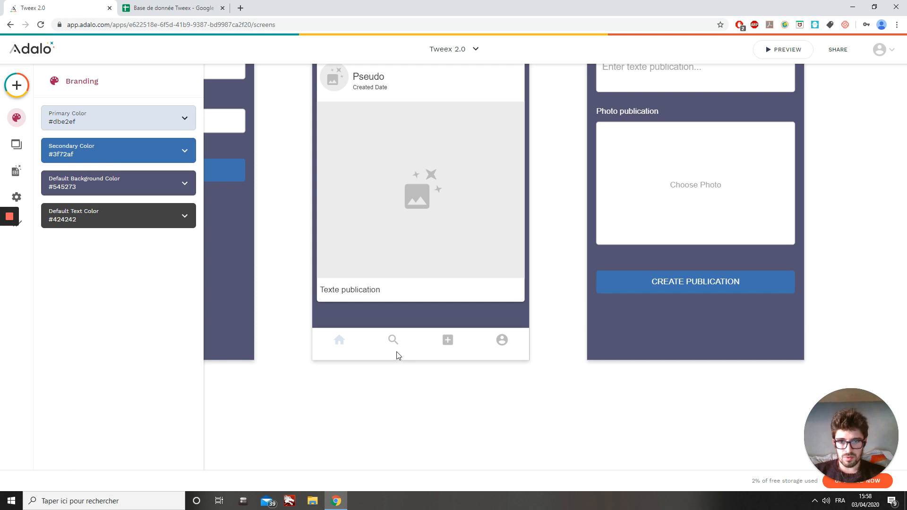
Set the tab bar's active color to the branding's secondary color, 3F72AF.
{"action": "left_click", "coordinate": [397, 356]}
{"action": "left_click_drag", "start_coordinate": [396, 346], "coordinate": [397, 351]}
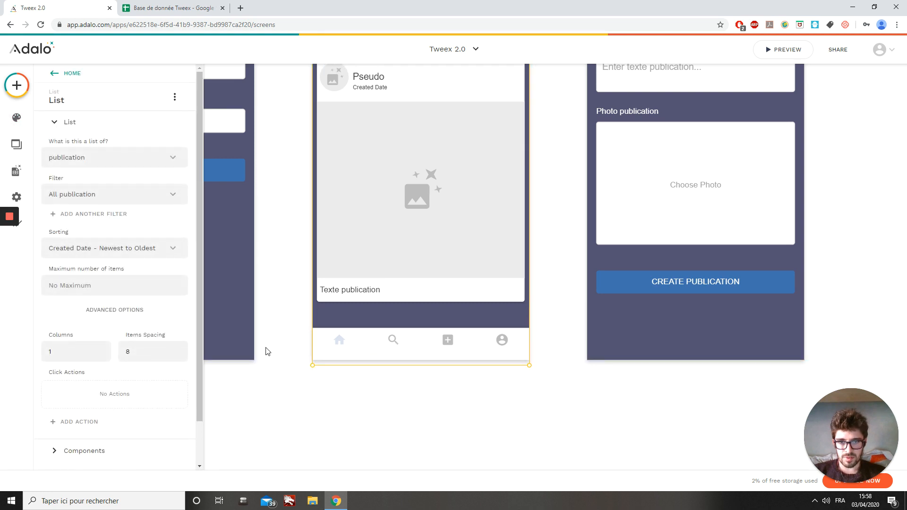
{"action": "left_click", "coordinate": [279, 341]}
{"action": "left_click", "coordinate": [348, 347]}
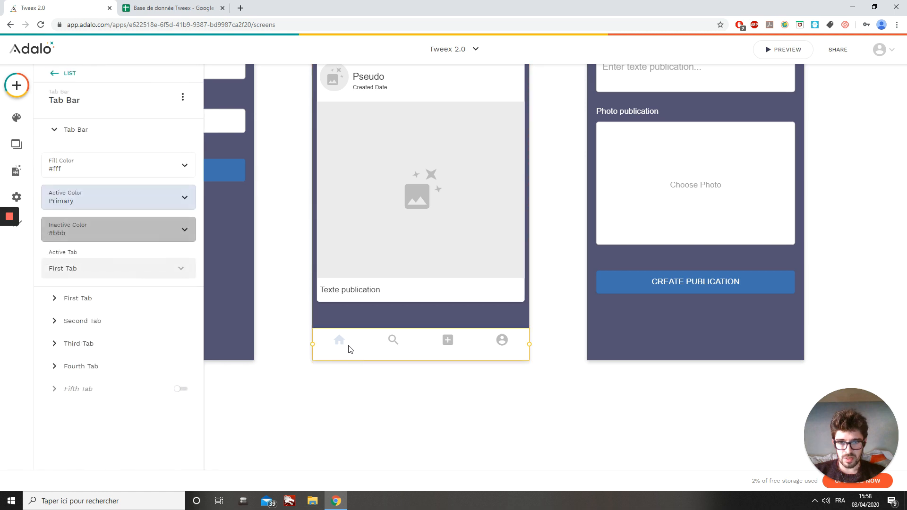
{"action": "left_click_drag", "start_coordinate": [349, 341], "coordinate": [349, 347]}
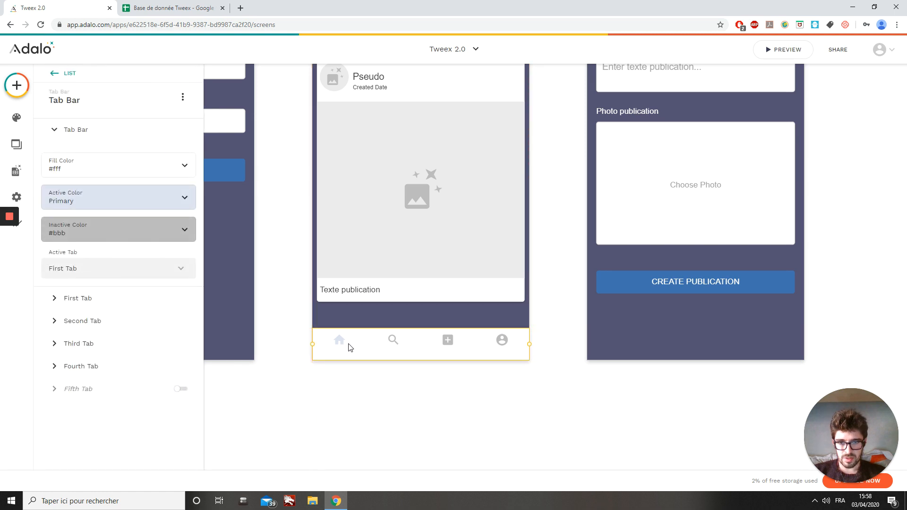
{"action": "left_click", "coordinate": [110, 202]}
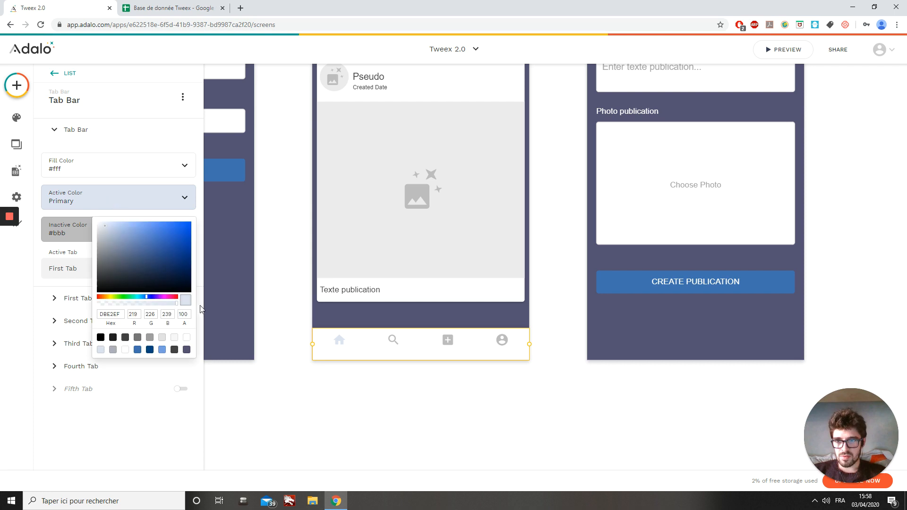
{"action": "double_click", "coordinate": [123, 313]}
{"action": "key", "text": "ctrl+v"}
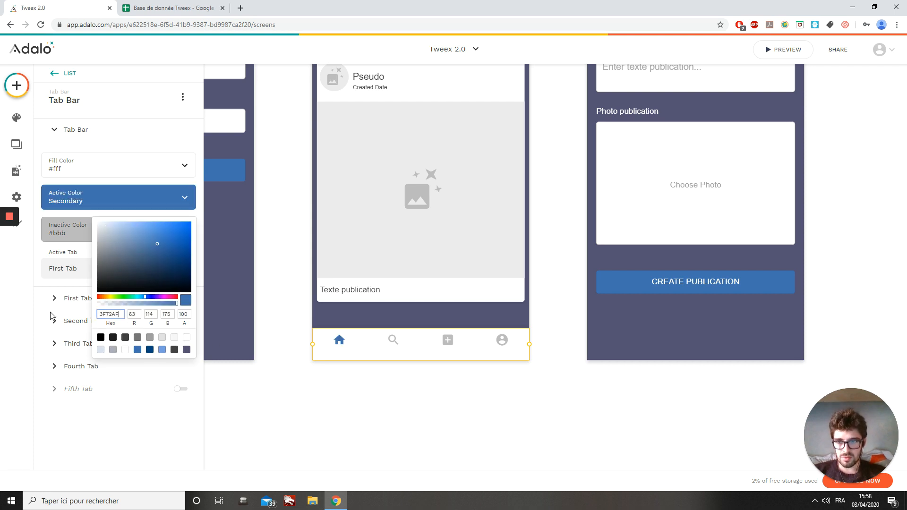
{"action": "left_click", "coordinate": [67, 231]}
Copy the hex code DBE2EF of the Primary Color from the app's branding settings.
{"action": "left_click", "coordinate": [16, 118]}
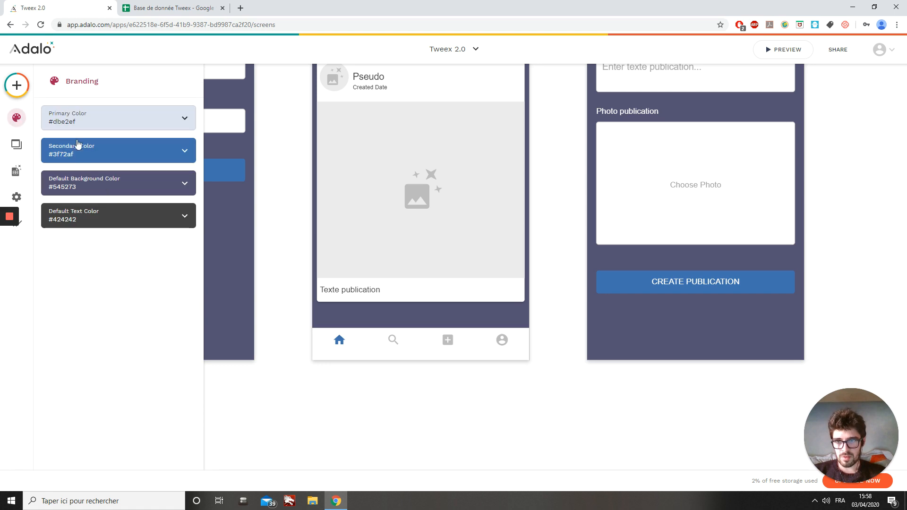
{"action": "left_click", "coordinate": [84, 126]}
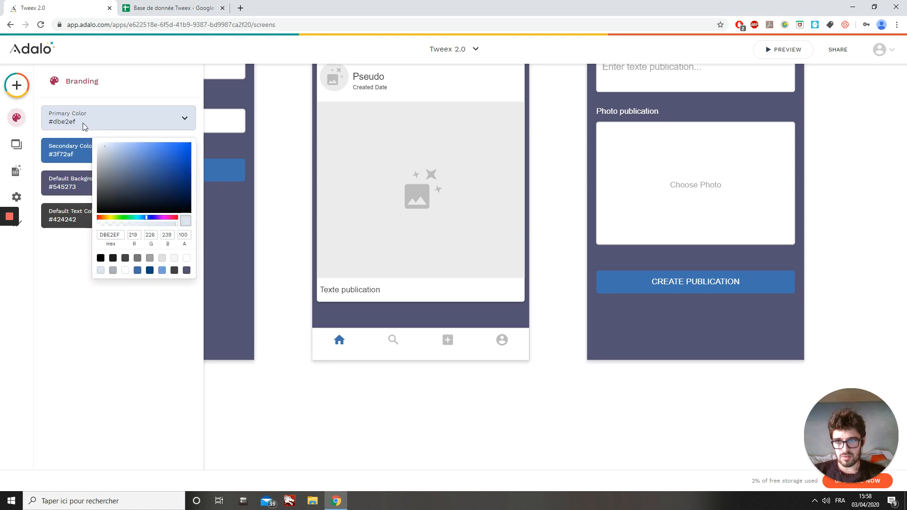
{"action": "double_click", "coordinate": [113, 235]}
{"action": "key", "text": "ctrl+c"}
{"action": "left_click", "coordinate": [378, 345]}
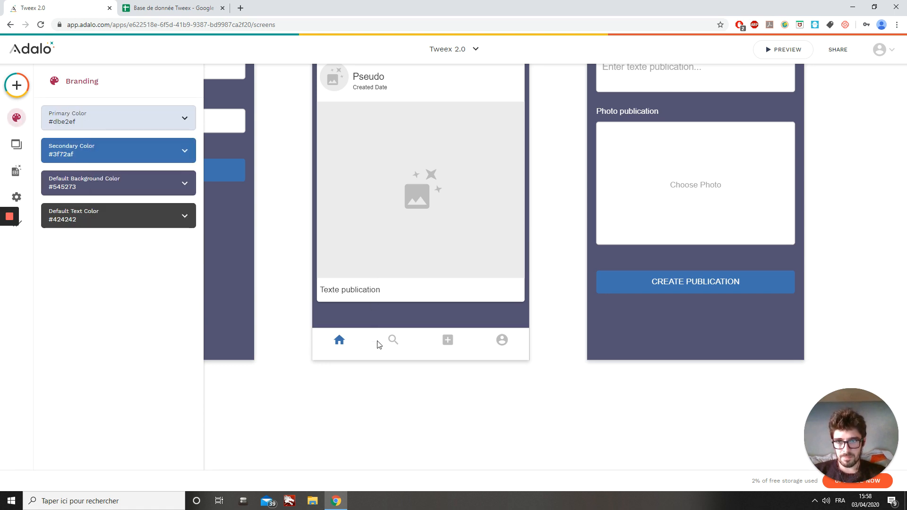
Set the tab bar's inactive color to the copied primary color, DBE2EF.
{"action": "left_click", "coordinate": [378, 345]}
{"action": "left_click", "coordinate": [377, 345]}
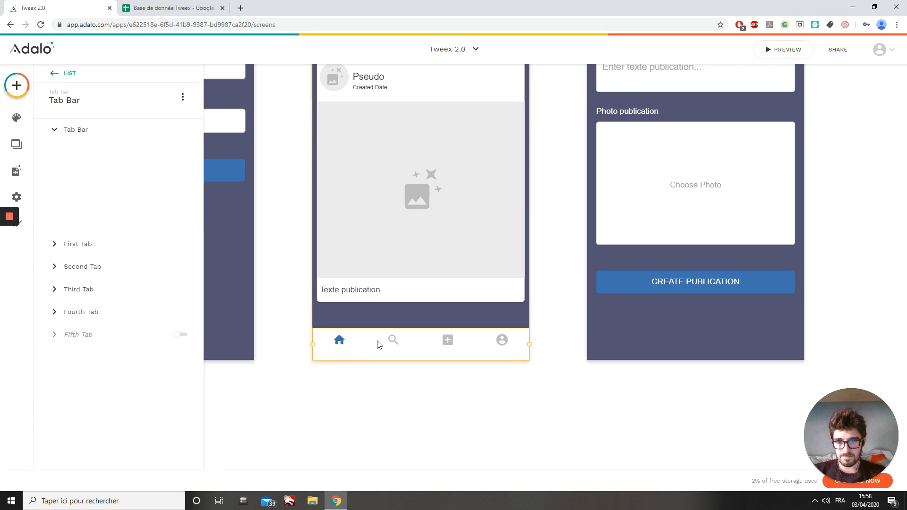
{"action": "left_click", "coordinate": [114, 239]}
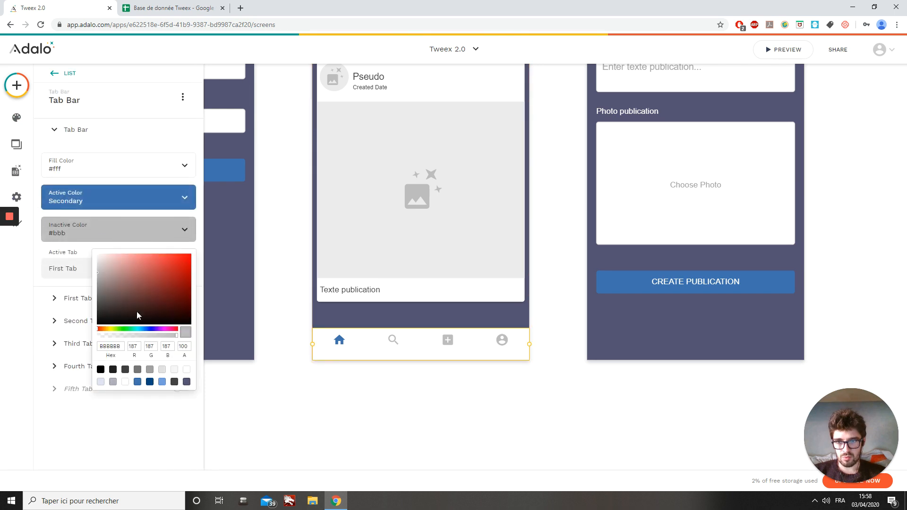
{"action": "double_click", "coordinate": [113, 346]}
{"action": "key", "text": "ctrl+v"}
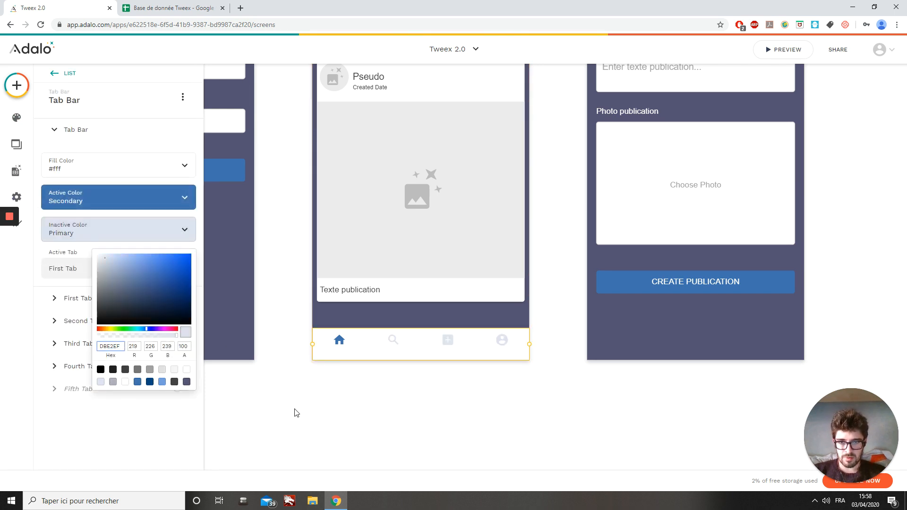
{"action": "left_click", "coordinate": [309, 420]}
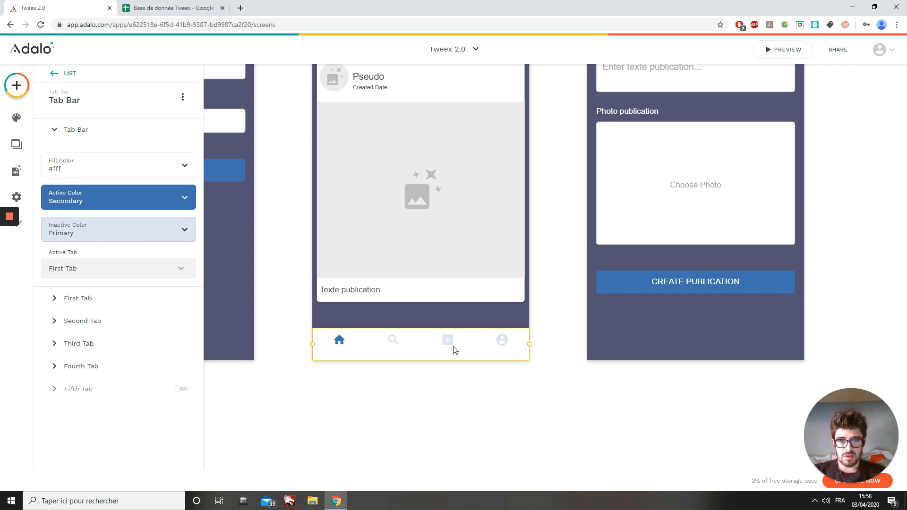
Try Third Tab as the tab bar's active tab and set it back to First Tab.
{"action": "scroll", "coordinate": [411, 414], "scroll_direction": "down", "scroll_amount": 3, "text": "ctrl"}
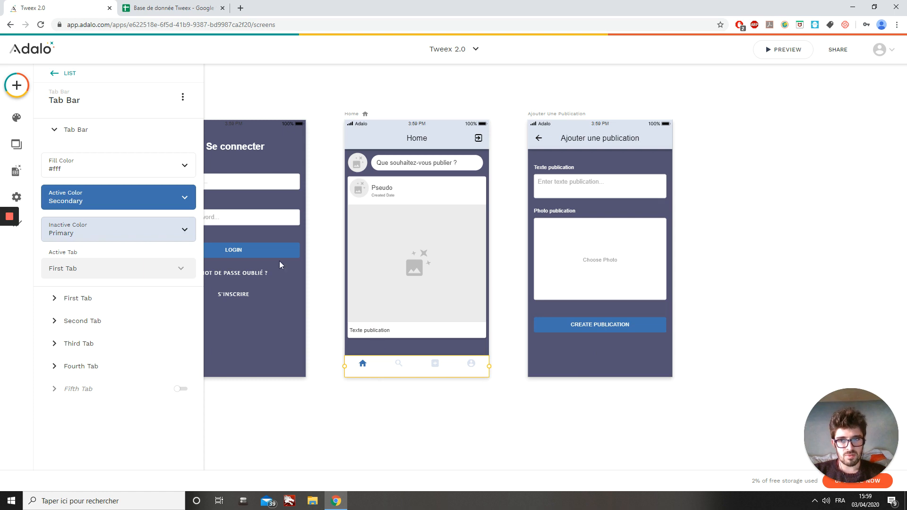
{"action": "left_click", "coordinate": [58, 270]}
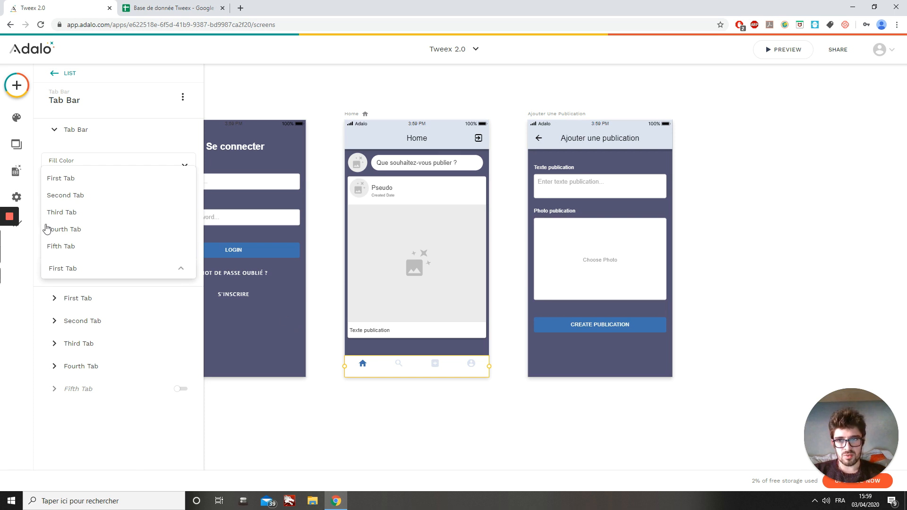
{"action": "left_click", "coordinate": [69, 213]}
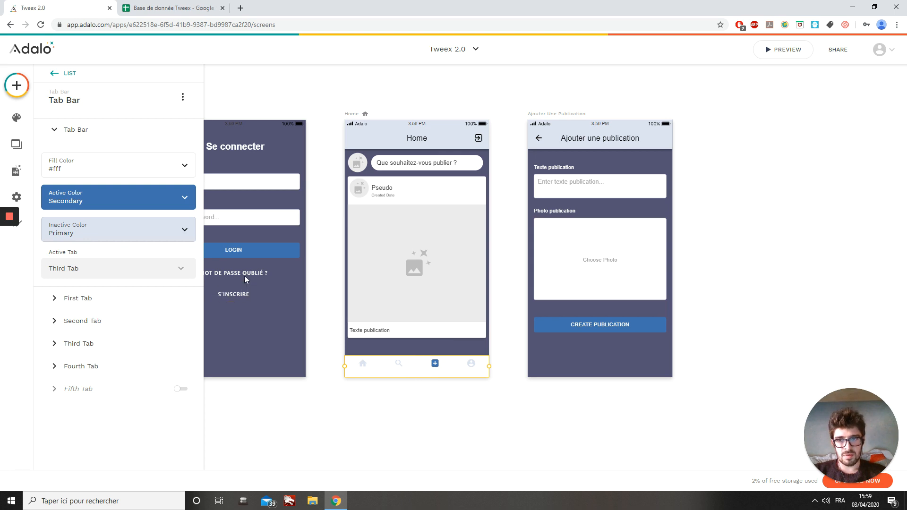
{"action": "left_click", "coordinate": [141, 269]}
{"action": "left_click", "coordinate": [51, 184]}
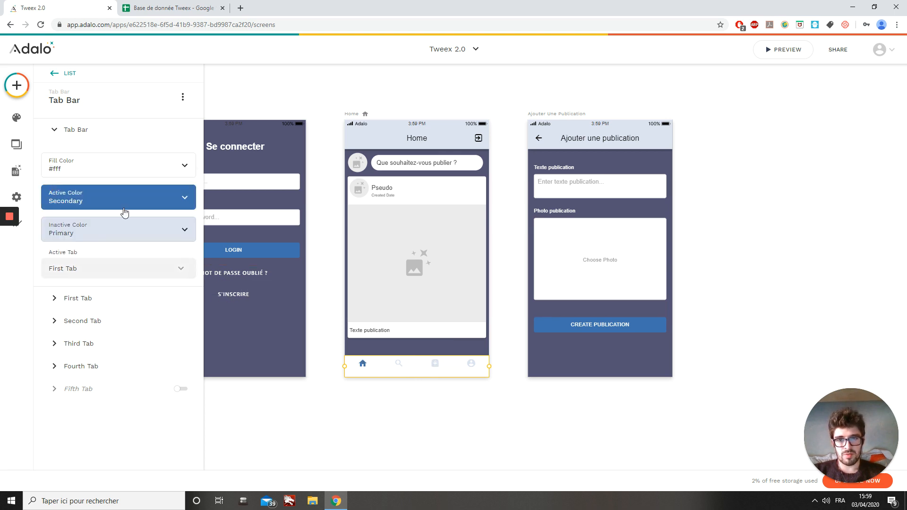
{"action": "left_click", "coordinate": [466, 419]}
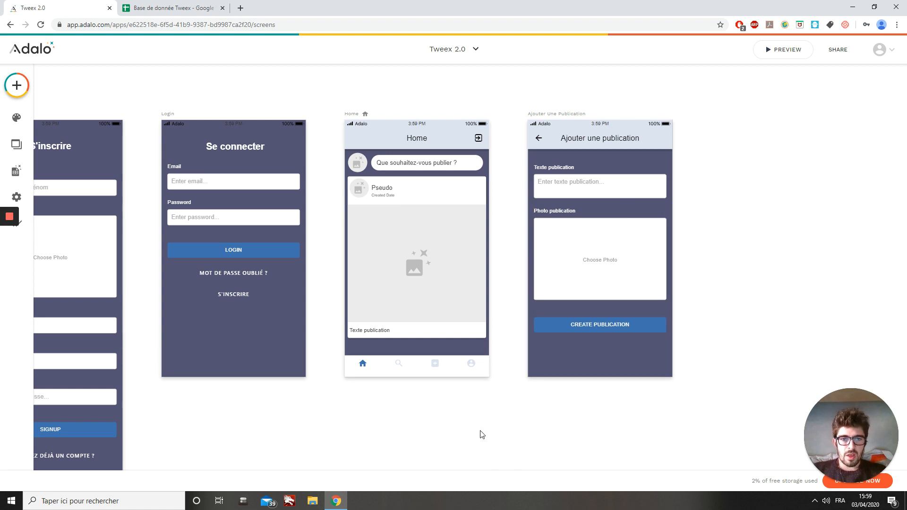
Duplicate the Login screen and place the copy in front of the Signup screen.
{"action": "scroll", "coordinate": [481, 434], "scroll_direction": "down", "scroll_amount": 3}
{"action": "scroll", "coordinate": [699, 318], "scroll_direction": "down", "scroll_amount": 2}
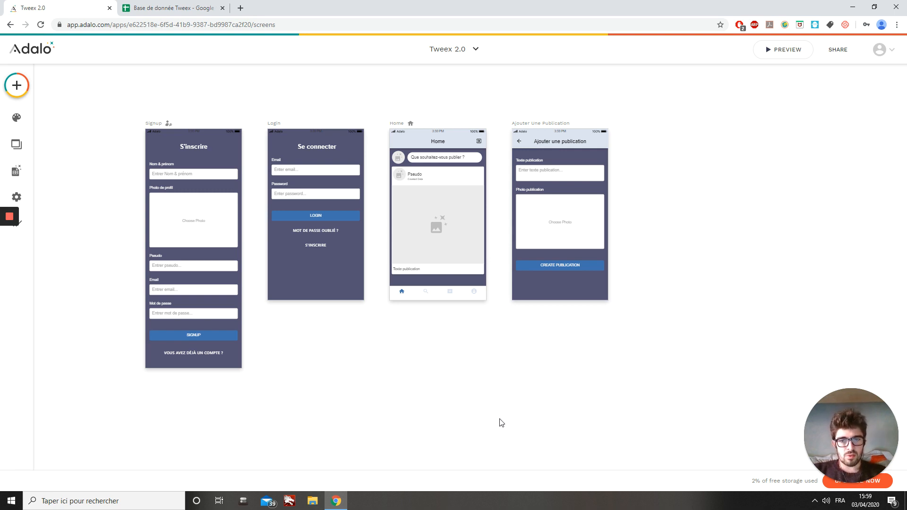
{"action": "scroll", "coordinate": [500, 419], "scroll_direction": "left", "scroll_amount": 3}
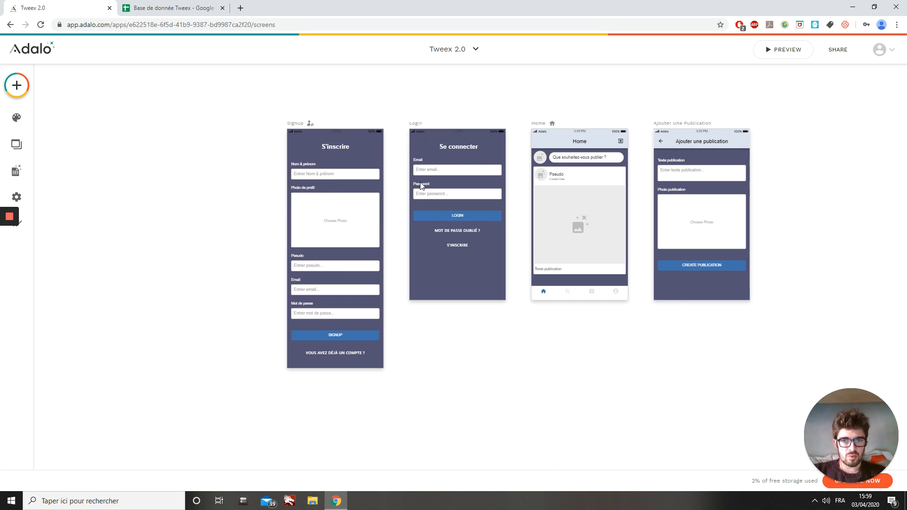
{"action": "left_click", "coordinate": [314, 132]}
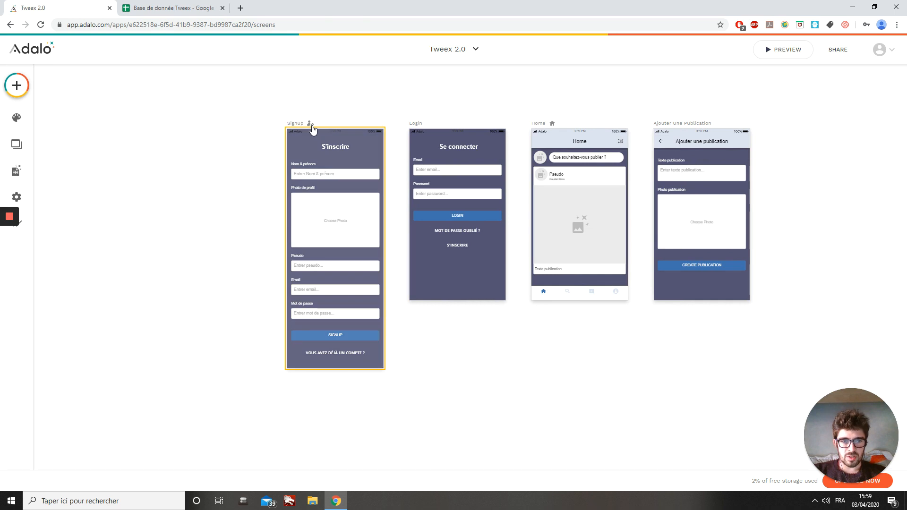
{"action": "left_click", "coordinate": [465, 127]}
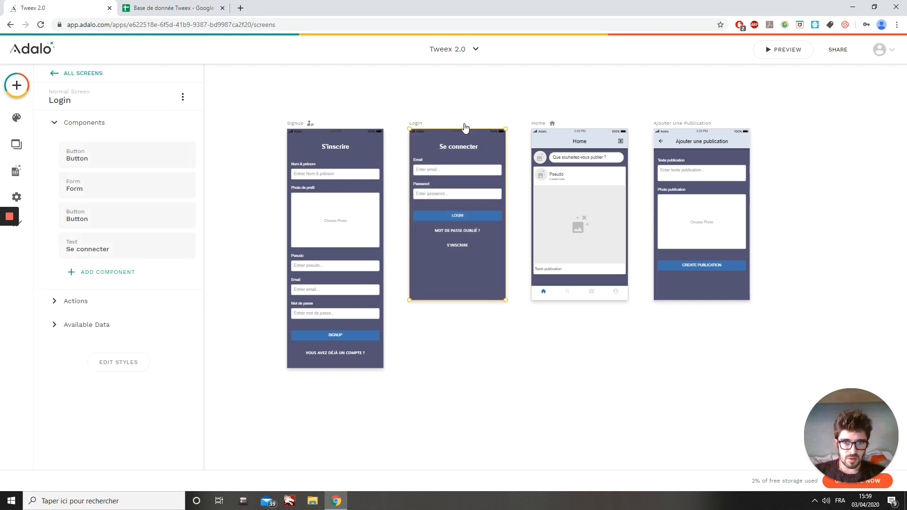
{"action": "key", "text": "ctrl+v"}
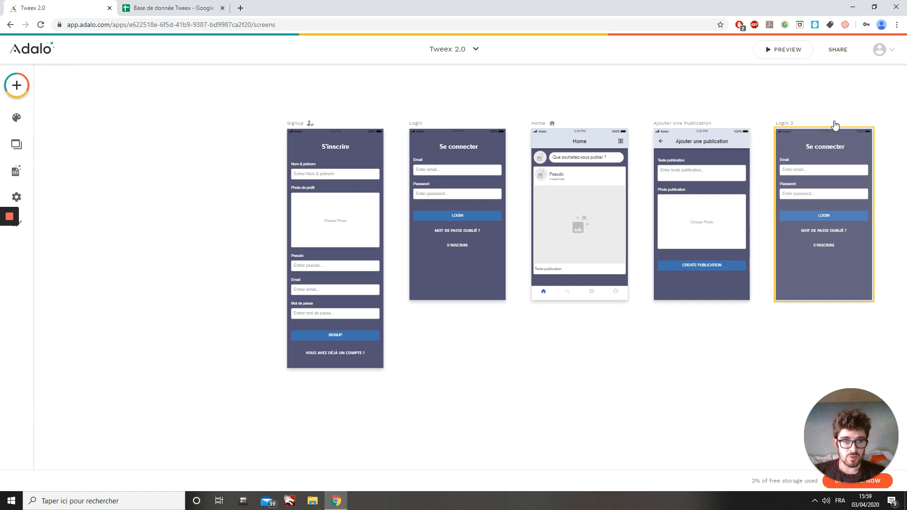
{"action": "left_click_drag", "start_coordinate": [824, 127], "coordinate": [224, 128]}
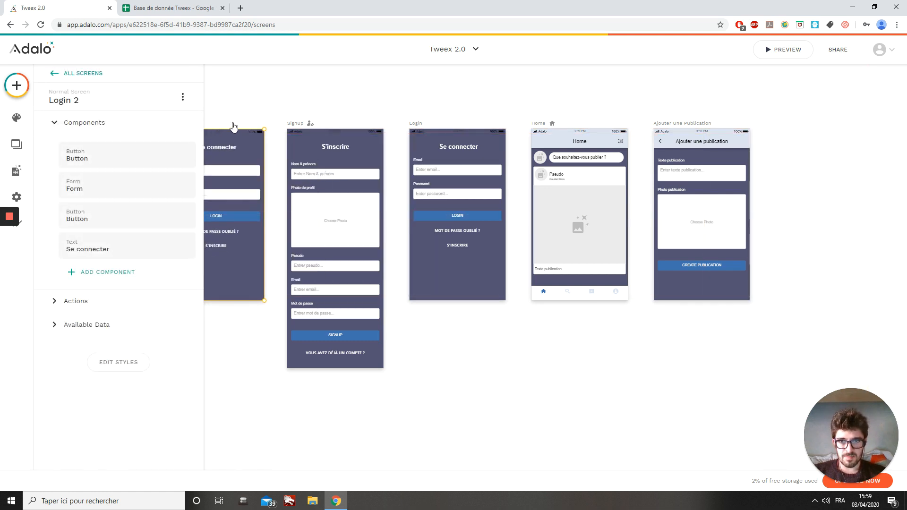
{"action": "left_click", "coordinate": [341, 83]}
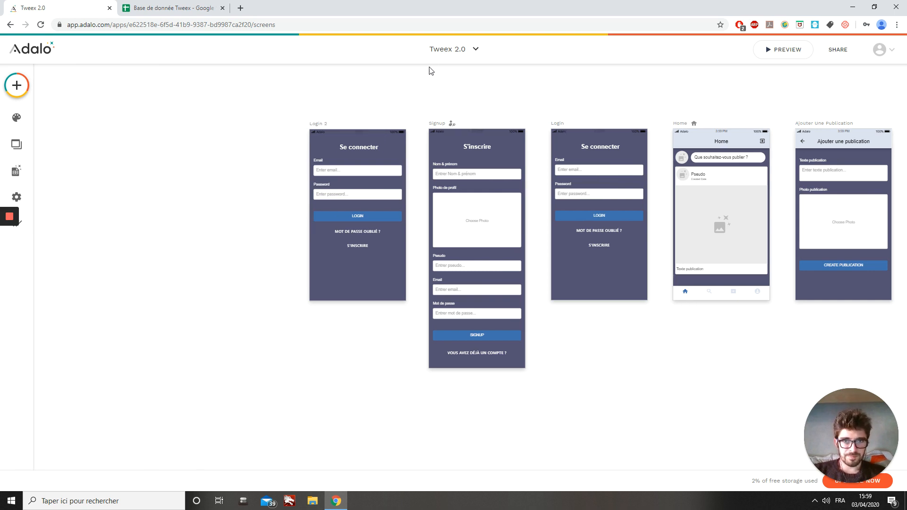
Copy the T logo image from the Connexion screen of the Tweex app and return to the Tweex 2.0 app.
{"action": "left_click", "coordinate": [441, 49]}
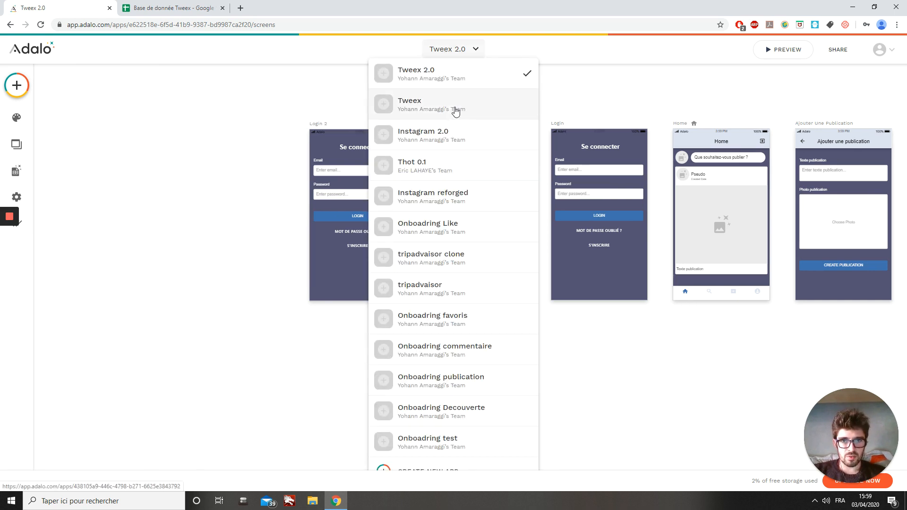
{"action": "left_click", "coordinate": [455, 111]}
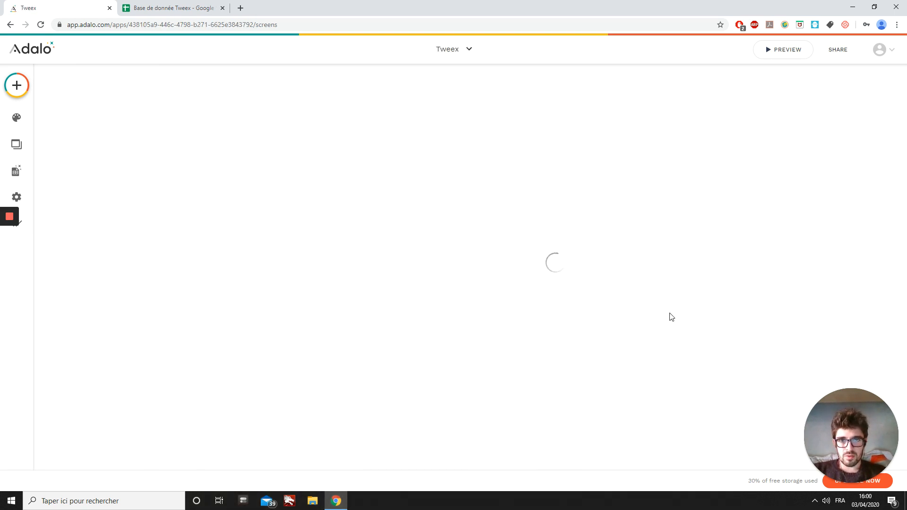
{"action": "left_click", "coordinate": [320, 232]}
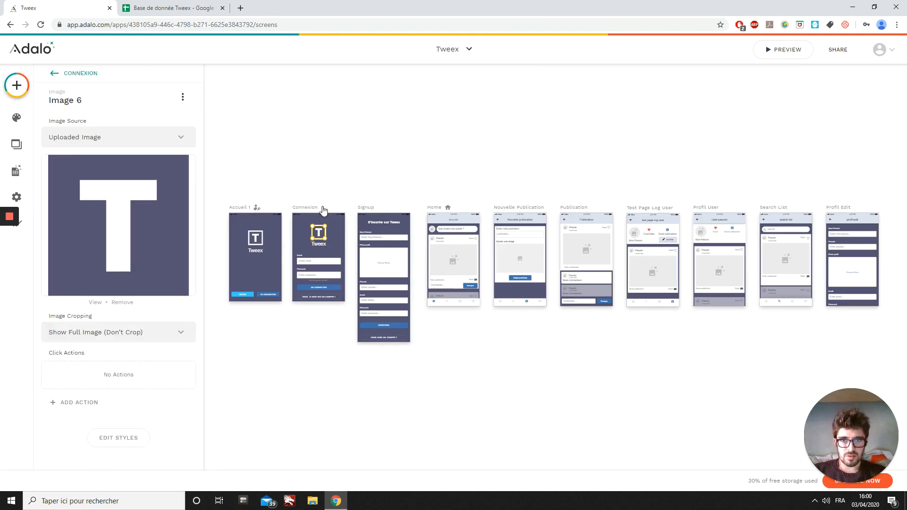
{"action": "left_click", "coordinate": [453, 53]}
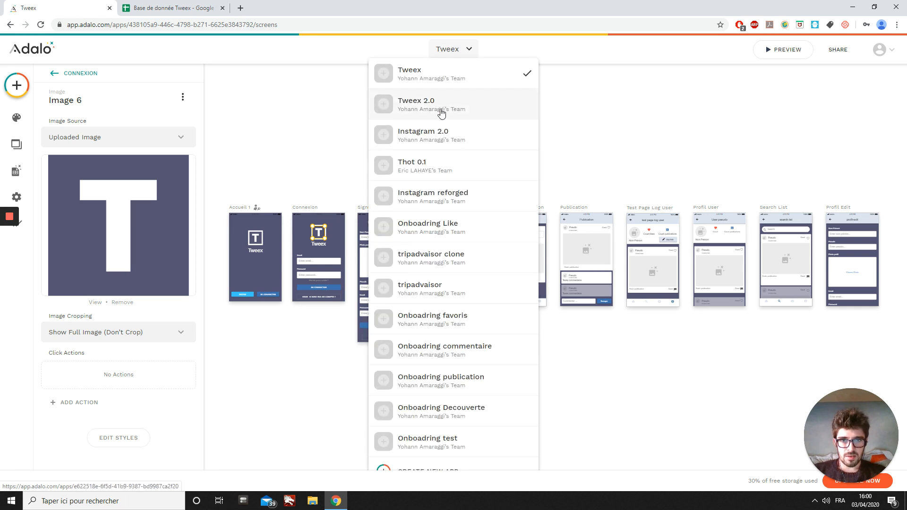
{"action": "left_click", "coordinate": [412, 106]}
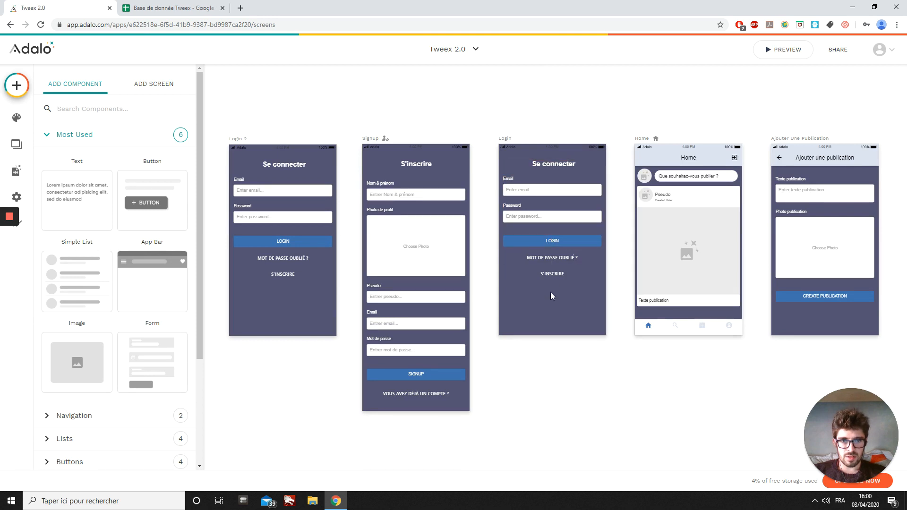
Move the S'inscrire and Mot de passe oublié ? buttons and the login form lower on the Login screen.
{"action": "left_click", "coordinate": [552, 277]}
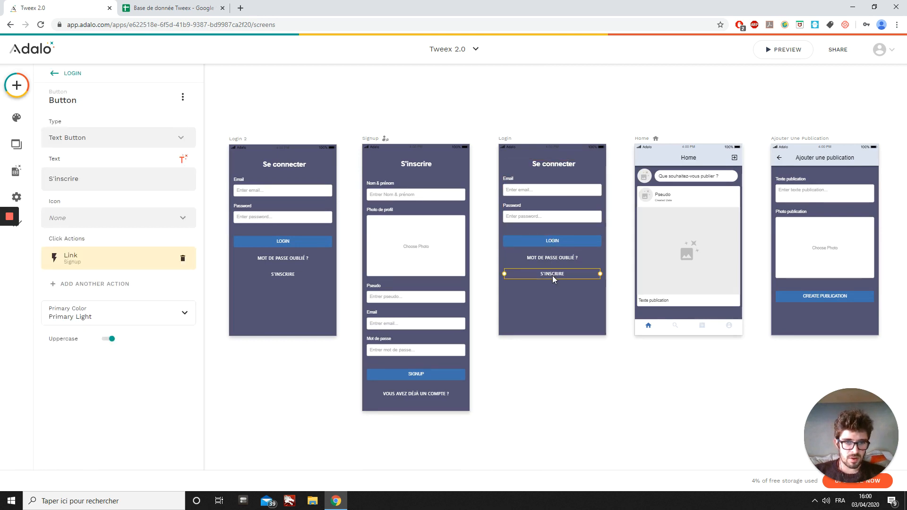
{"action": "left_click_drag", "start_coordinate": [552, 276], "coordinate": [552, 311]}
{"action": "left_click_drag", "start_coordinate": [547, 261], "coordinate": [549, 298]}
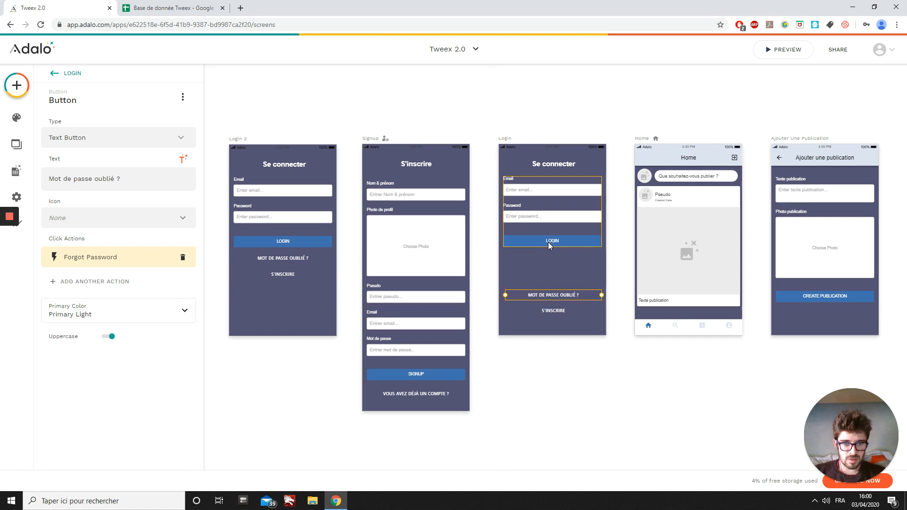
{"action": "left_click_drag", "start_coordinate": [548, 242], "coordinate": [552, 304]}
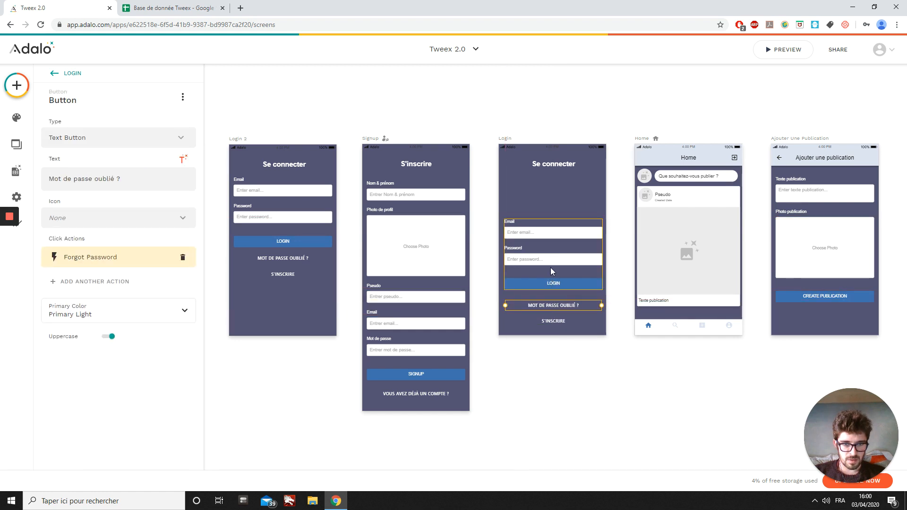
Paste the T logo image into the Login screen and place it between the Se connecter title and the form.
{"action": "left_click", "coordinate": [545, 196]}
{"action": "left_click", "coordinate": [521, 145]}
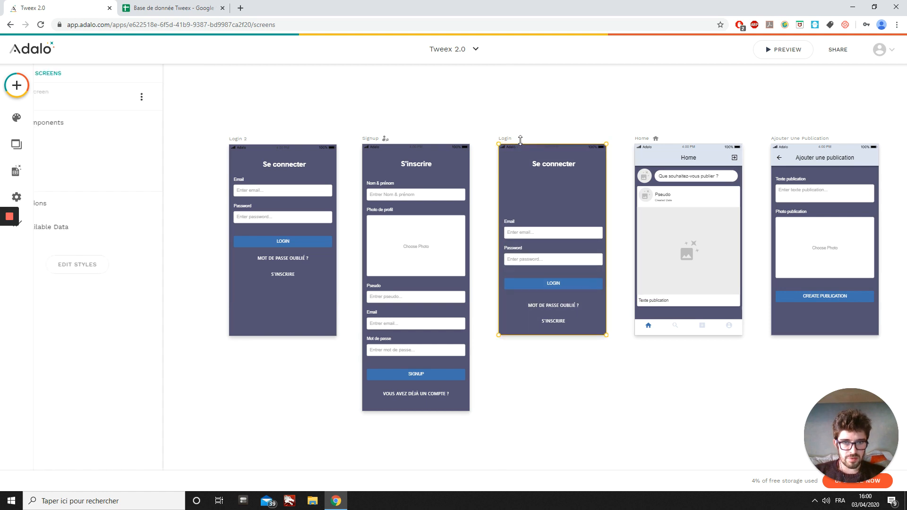
{"action": "key", "text": "ctrl+v"}
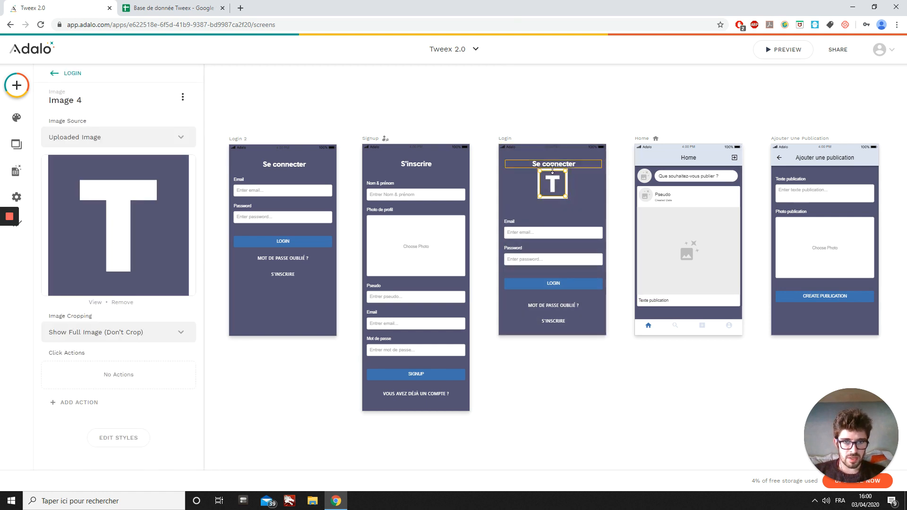
{"action": "left_click_drag", "start_coordinate": [555, 182], "coordinate": [556, 196]}
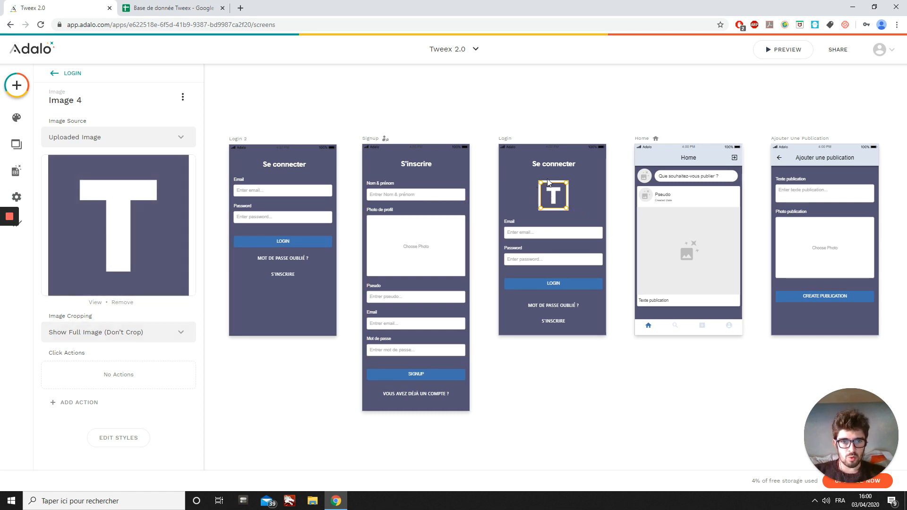
Check the logo image's styles and the Connexion screen layout in the Tweex app, and return to the Tweex 2.0 app.
{"action": "left_click", "coordinate": [119, 438]}
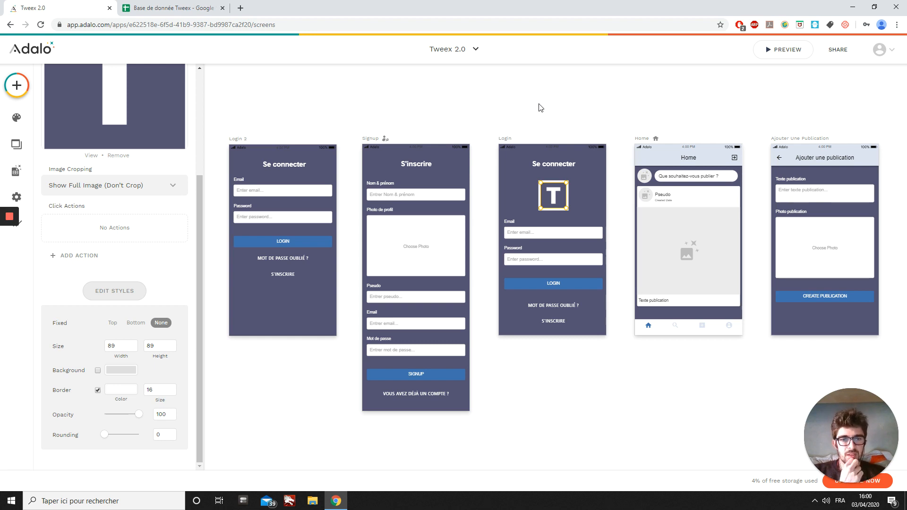
{"action": "left_click", "coordinate": [446, 49]}
{"action": "left_click", "coordinate": [456, 105]}
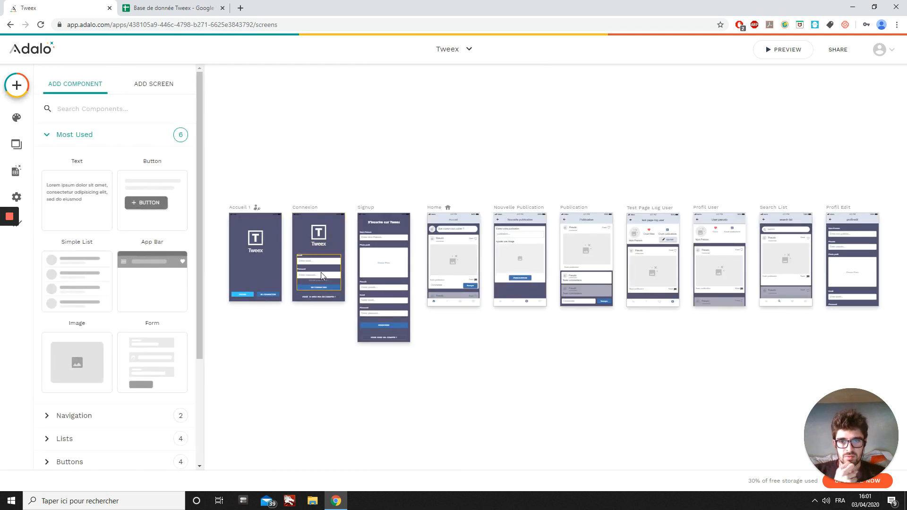
{"action": "scroll", "coordinate": [319, 271], "scroll_direction": "up", "scroll_amount": 5}
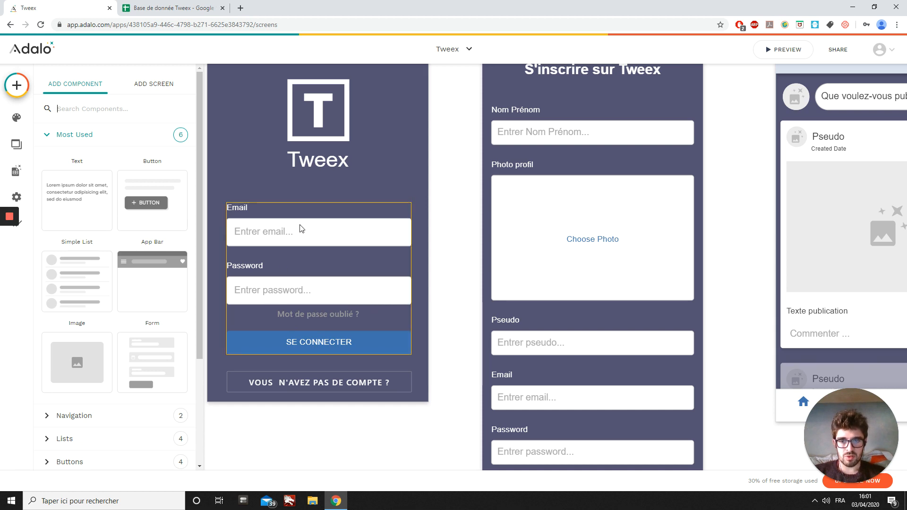
{"action": "left_click", "coordinate": [468, 49]}
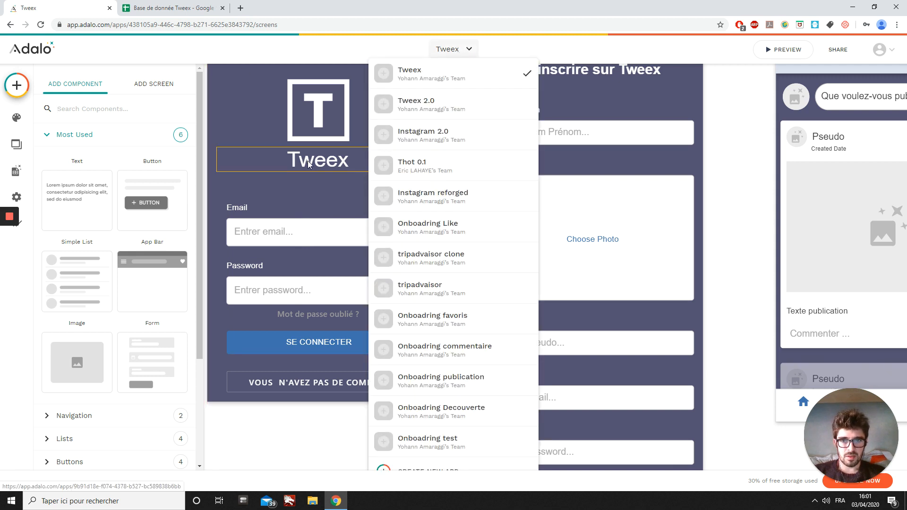
{"action": "left_click", "coordinate": [430, 112]}
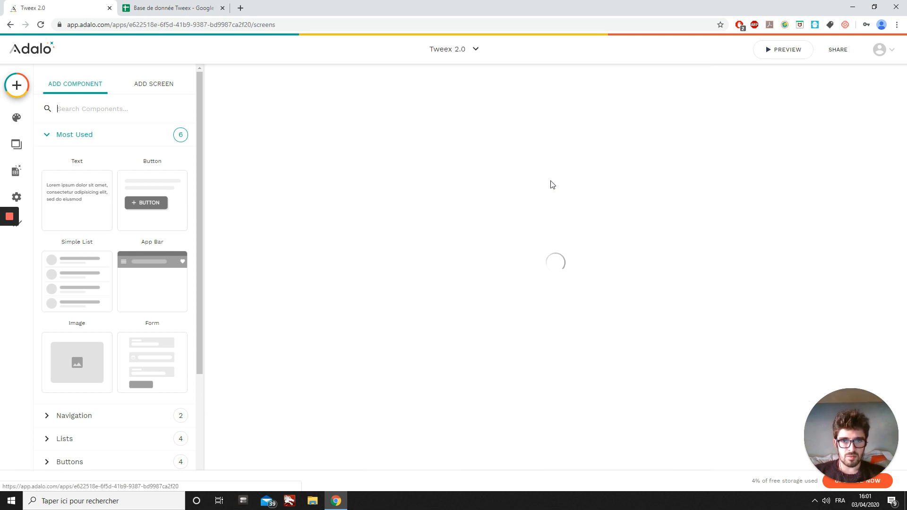
Rearrange the Login screen header so the T logo is on top and the Se connecter title sits just beneath it.
{"action": "mouse_move", "coordinate": [551, 191]}
{"action": "left_mouse_down"}
{"action": "mouse_move", "coordinate": [553, 168]}
{"action": "mouse_move", "coordinate": [555, 213]}
{"action": "mouse_move", "coordinate": [555, 181]}
{"action": "mouse_move", "coordinate": [554, 198]}
{"action": "left_mouse_up"}
{"action": "key", "text": "Down"}
{"action": "key", "text": "Down"}
{"action": "key", "text": "Down"}
{"action": "key", "text": "Down"}
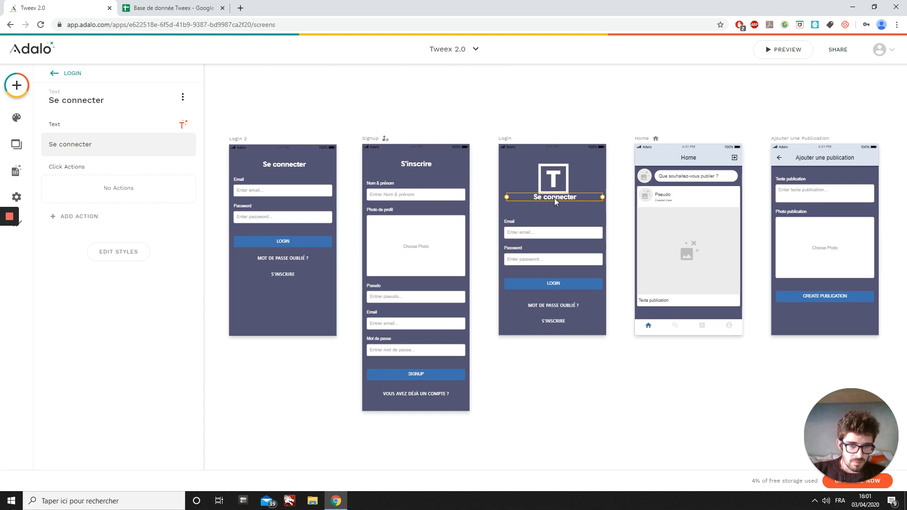
{"action": "key", "text": "Down"}
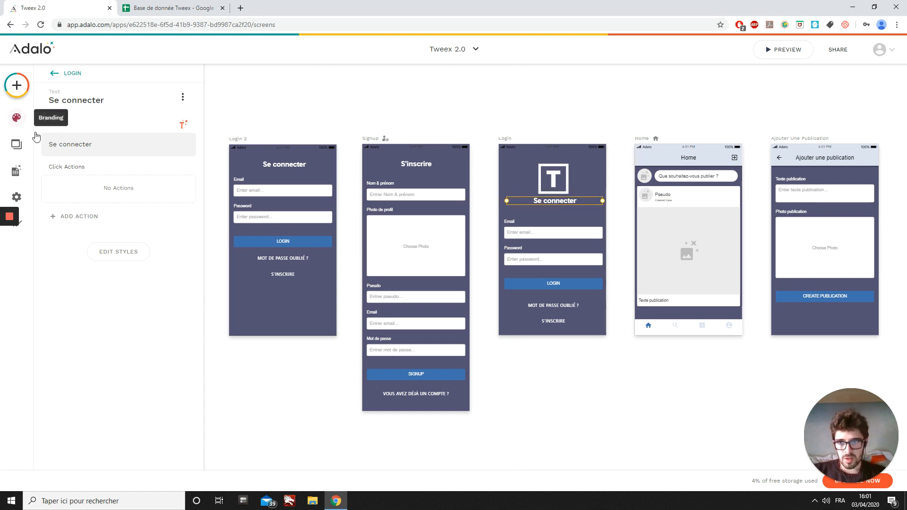
Change the text of the Se connecter title on the Login screen to Tweex.
{"action": "left_click", "coordinate": [103, 144]}
{"action": "key", "text": "BackSpace"}
{"action": "key", "text": "BackSpace"}
{"action": "key", "text": "BackSpace"}
{"action": "key", "text": "BackSpace"}
{"action": "key", "text": "BackSpace"}
{"action": "key", "text": "BackSpace"}
{"action": "key", "text": "BackSpace"}
{"action": "key", "text": "BackSpace"}
{"action": "key", "text": "BackSpace"}
{"action": "key", "text": "BackSpace"}
{"action": "key", "text": "BackSpace"}
{"action": "key", "text": "BackSpace"}
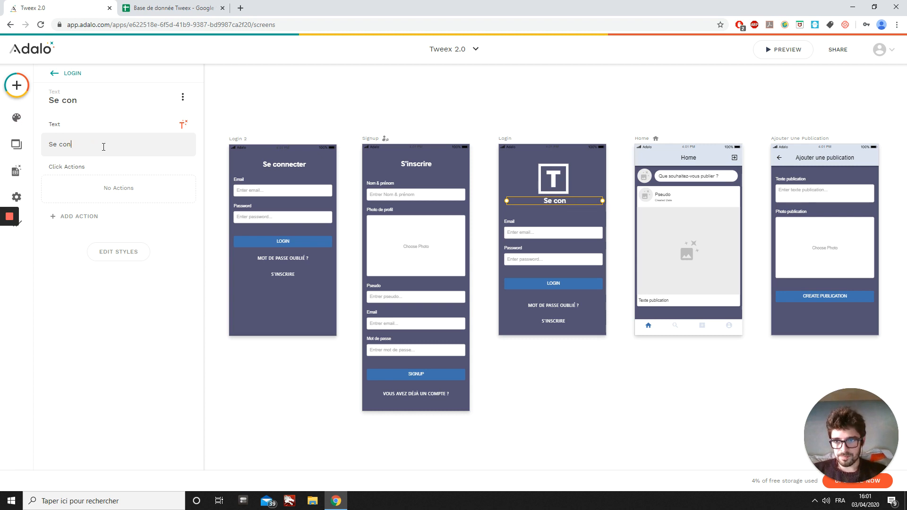
{"action": "type", "text": "Tweex"}
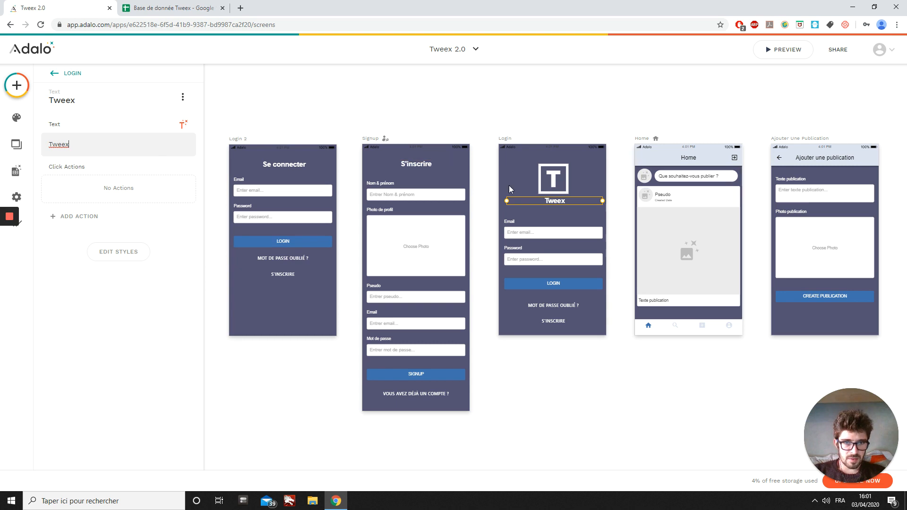
Narrow the Tweex text box on the Login screen and align the T logo centrally above it.
{"action": "left_click_drag", "start_coordinate": [602, 201], "coordinate": [589, 202]}
{"action": "left_click_drag", "start_coordinate": [510, 201], "coordinate": [551, 201]}
{"action": "left_click", "coordinate": [556, 186]}
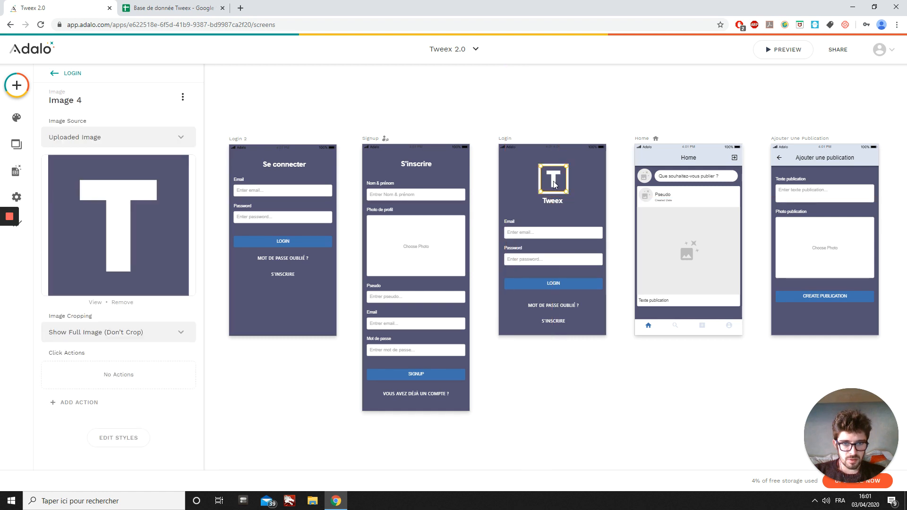
{"action": "left_click", "coordinate": [553, 92]}
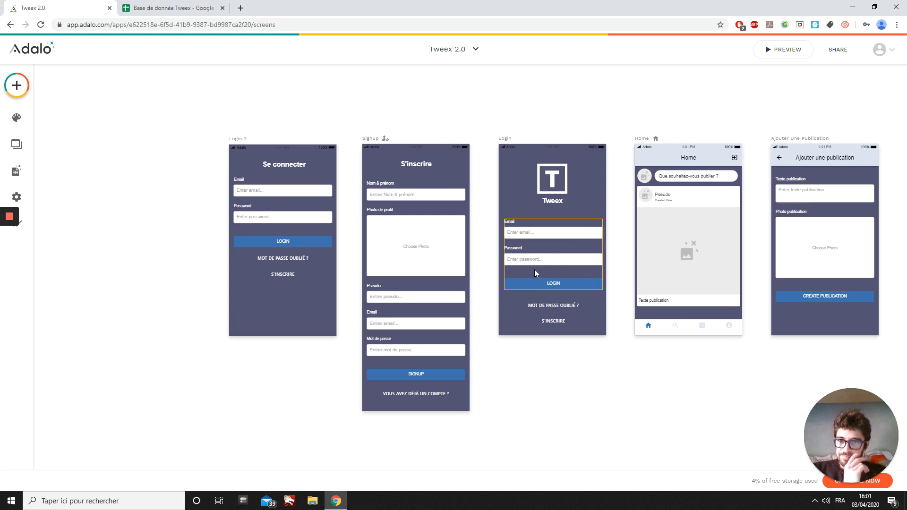
Delete the login form and the Se connecter title from the Login 2 screen.
{"action": "left_click", "coordinate": [262, 200]}
{"action": "key", "text": "Delete"}
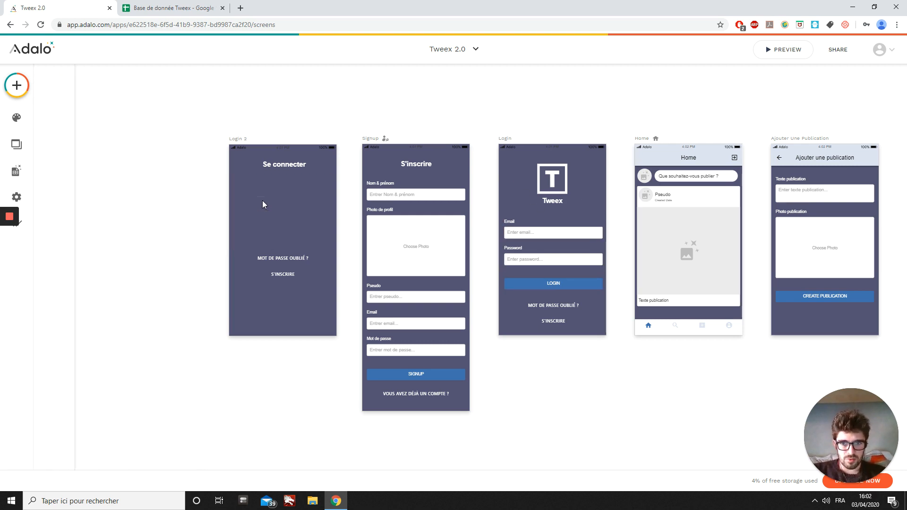
{"action": "left_click", "coordinate": [284, 164]}
{"action": "key", "text": "Delete"}
Copy the T logo and the Tweex text from the Login screen to the Login 2 screen.
{"action": "left_click", "coordinate": [557, 179]}
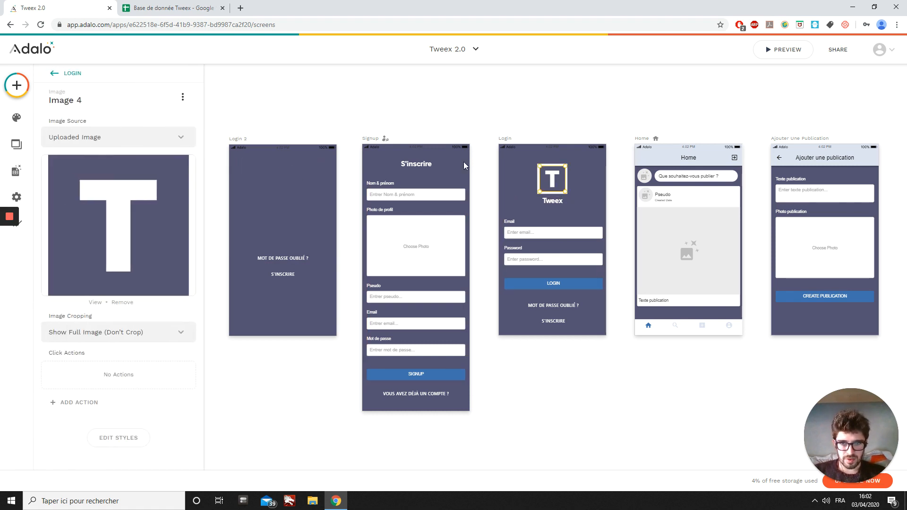
{"action": "left_click", "coordinate": [253, 142]}
{"action": "key", "text": "ctrl+v"}
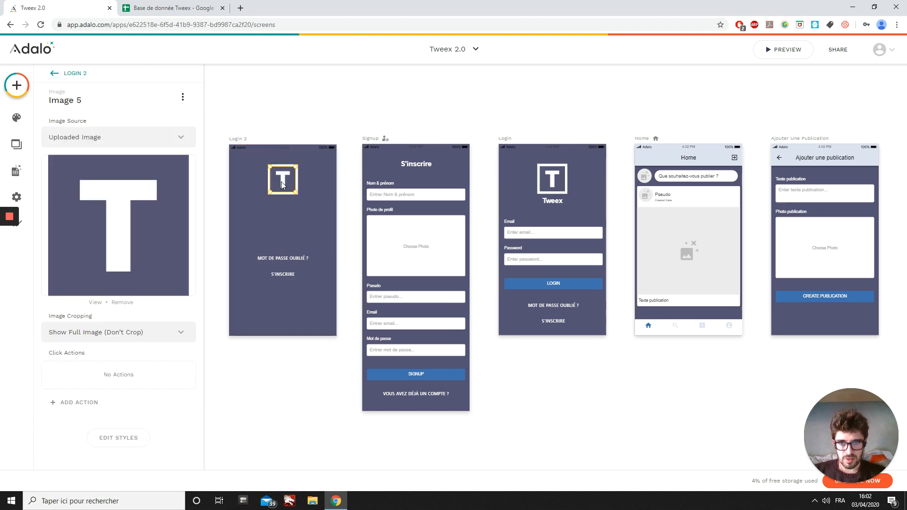
{"action": "left_click", "coordinate": [558, 202]}
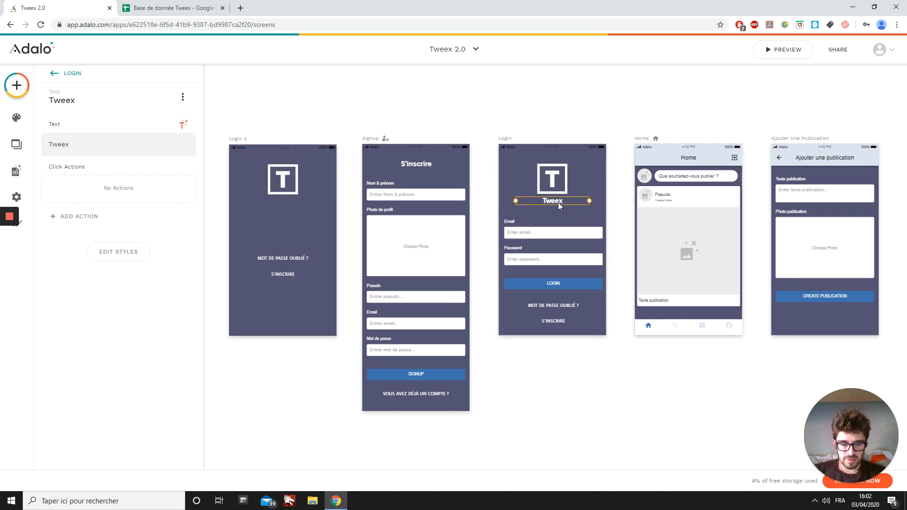
{"action": "left_click", "coordinate": [272, 144]}
{"action": "key", "text": "ctrl+v"}
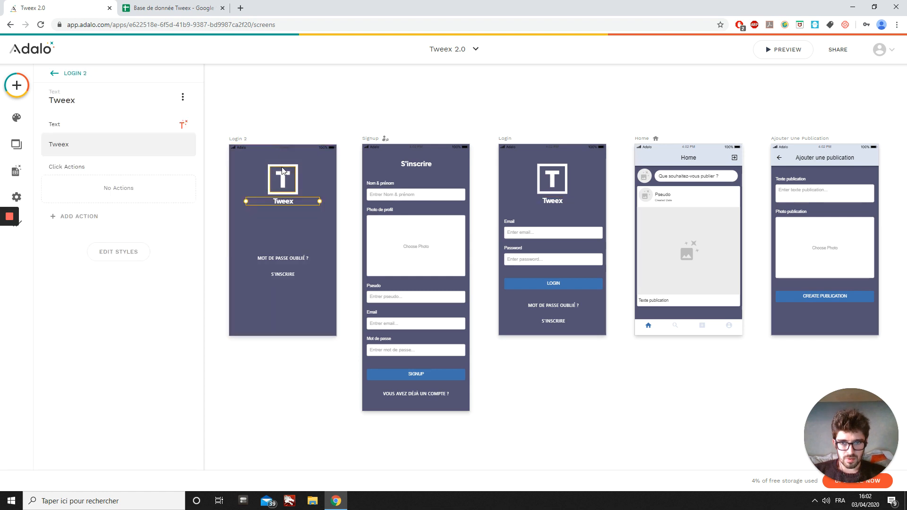
Delete the S'inscrire and Mot de passe oublié ? buttons from the Login 2 screen.
{"action": "left_click", "coordinate": [291, 276]}
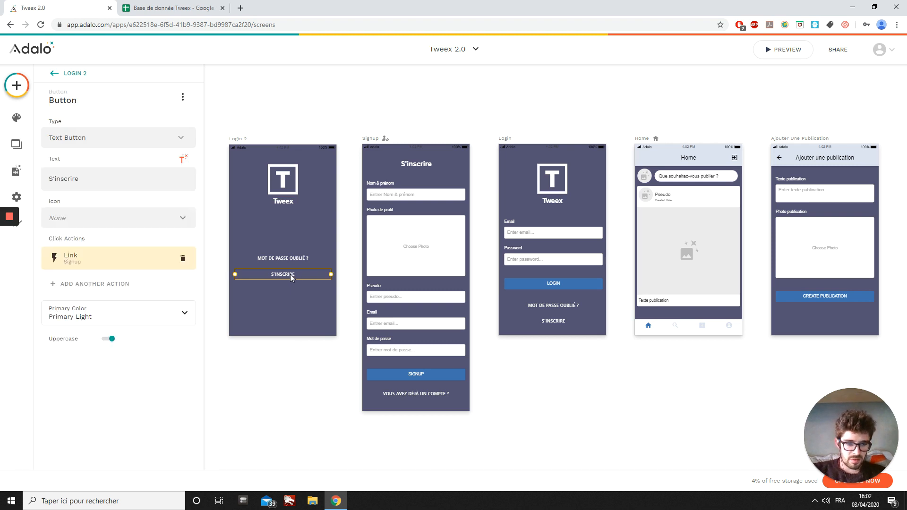
{"action": "key", "text": "Delete"}
{"action": "left_click", "coordinate": [286, 259]}
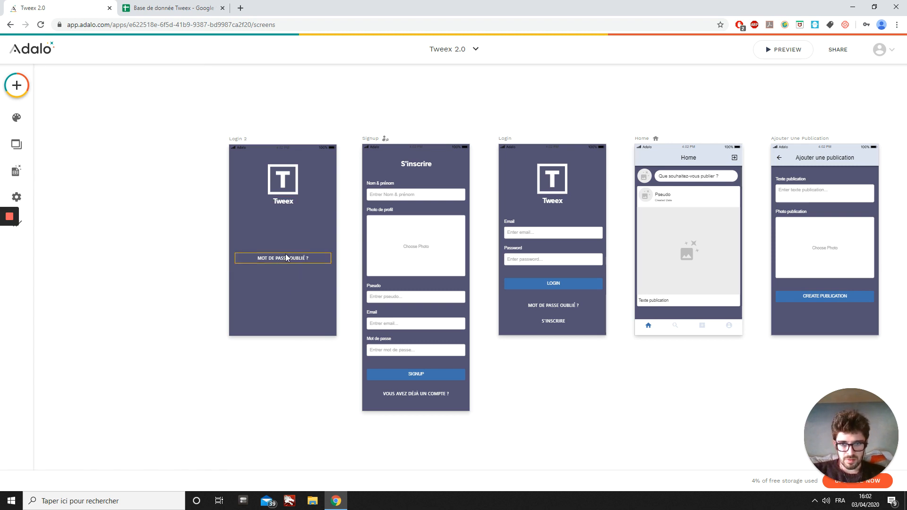
{"action": "key", "text": "Delete"}
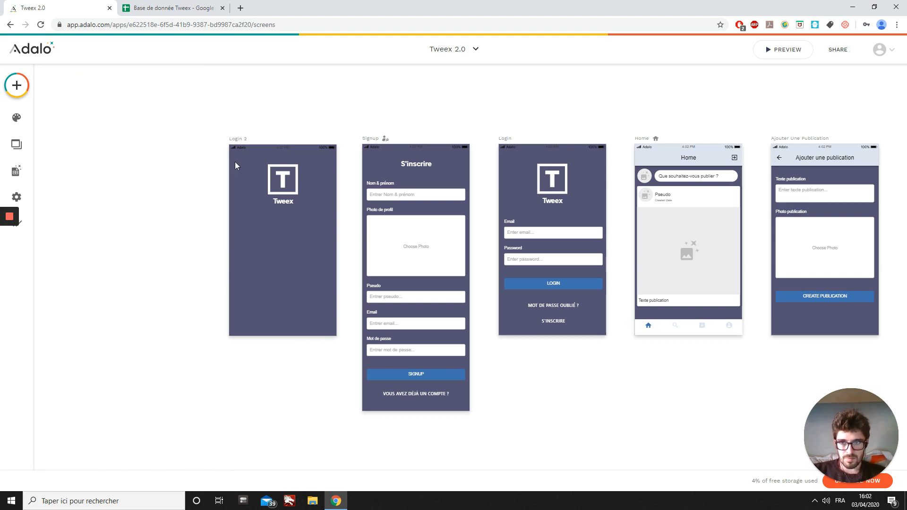
Add a narrow button without an icon, labelled Visiter, in the lower-left corner of the Login 2 screen.
{"action": "left_click", "coordinate": [9, 90]}
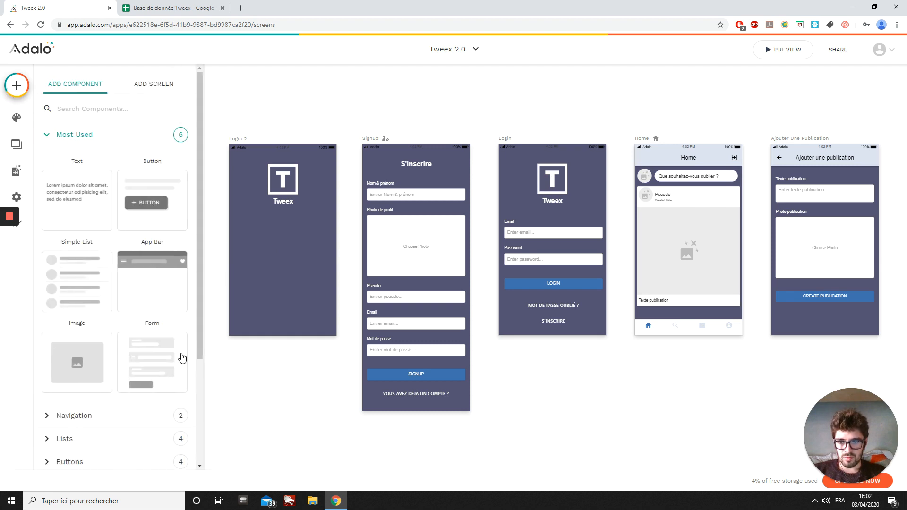
{"action": "left_click_drag", "start_coordinate": [142, 200], "coordinate": [256, 327]}
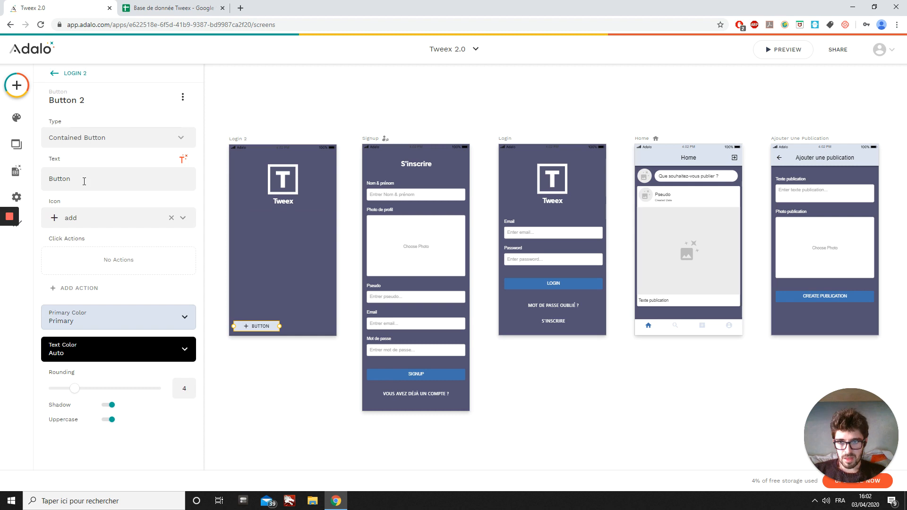
{"action": "key", "text": "ctrl+a"}
{"action": "key", "text": "BackSpace"}
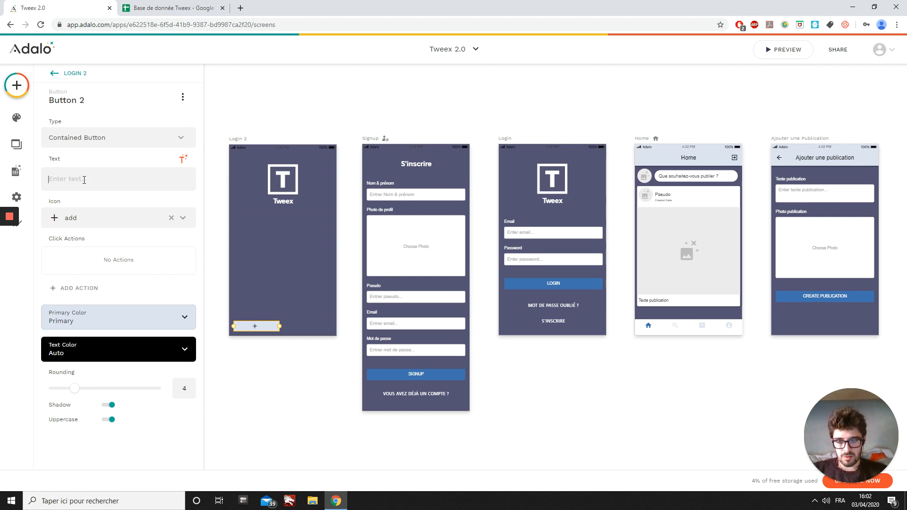
{"action": "type", "text": "Visiter"}
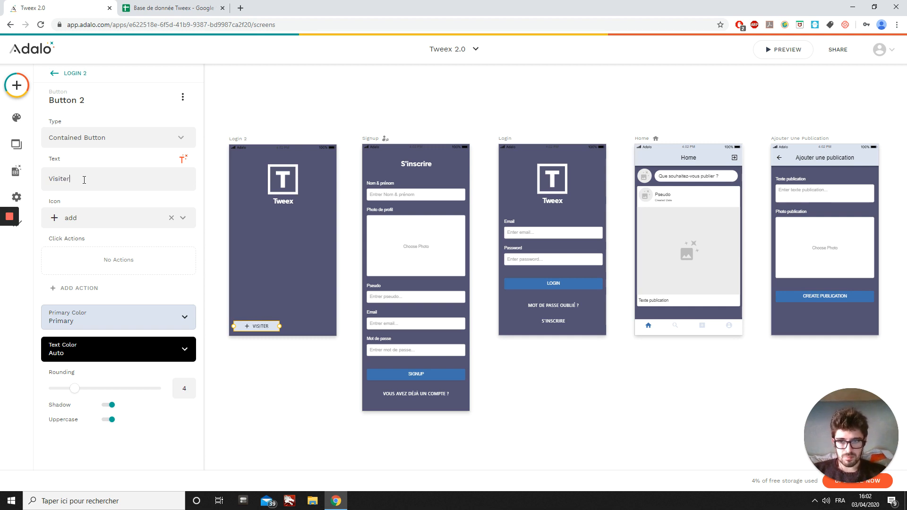
{"action": "left_click", "coordinate": [171, 218]}
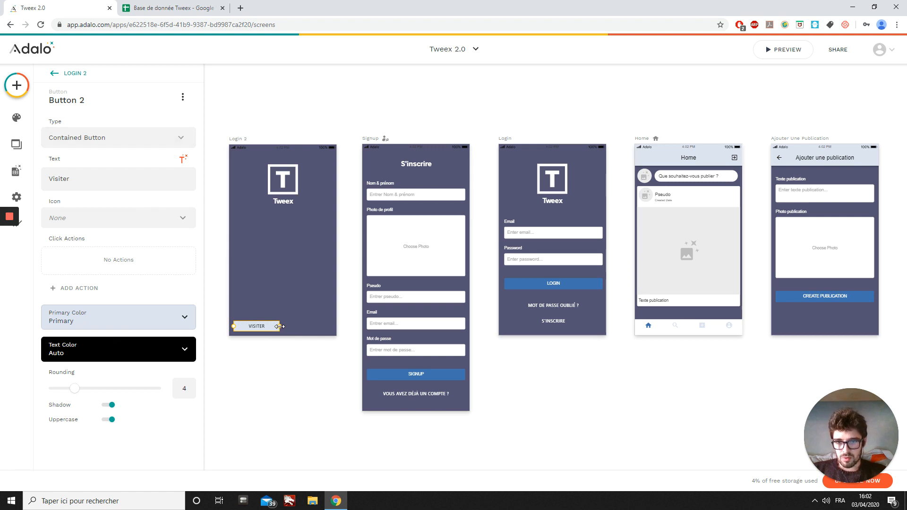
{"action": "left_click_drag", "start_coordinate": [280, 327], "coordinate": [273, 326]}
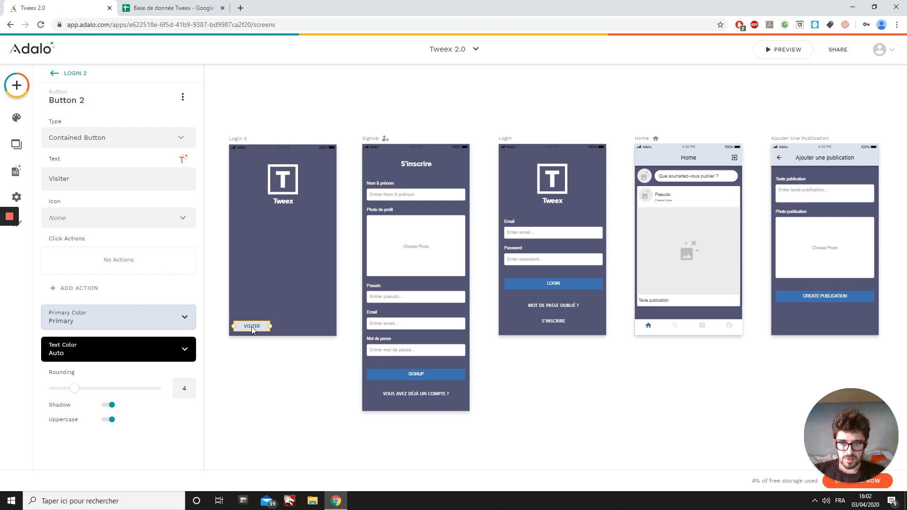
Duplicate the Visiter button into the lower-right corner of Login 2, label the copy Se connecter and widen it to fit its text.
{"action": "left_click_drag", "start_coordinate": [252, 327], "coordinate": [317, 326]}
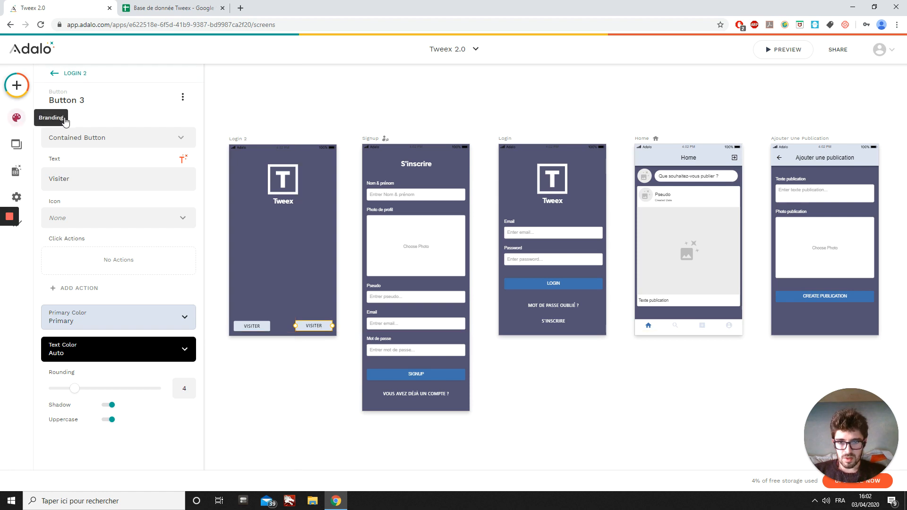
{"action": "double_click", "coordinate": [103, 180]}
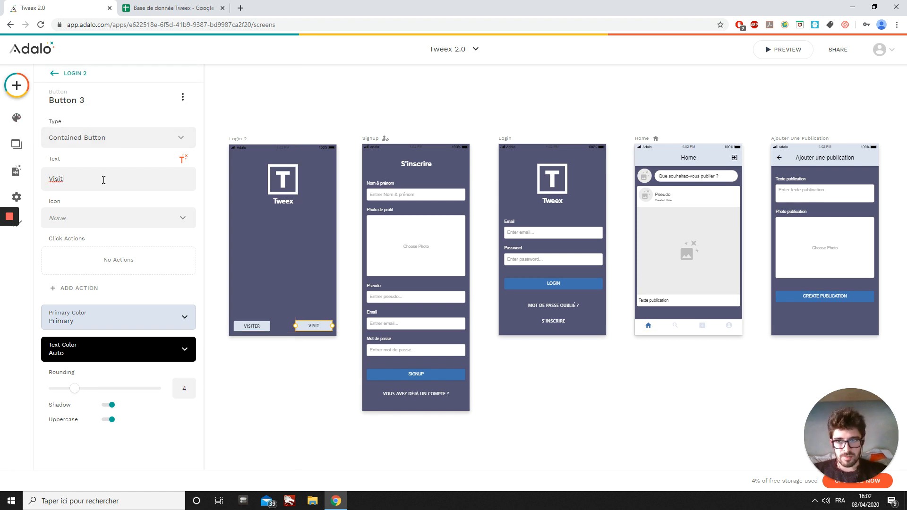
{"action": "key", "text": "BackSpace"}
{"action": "type", "text": "S"}
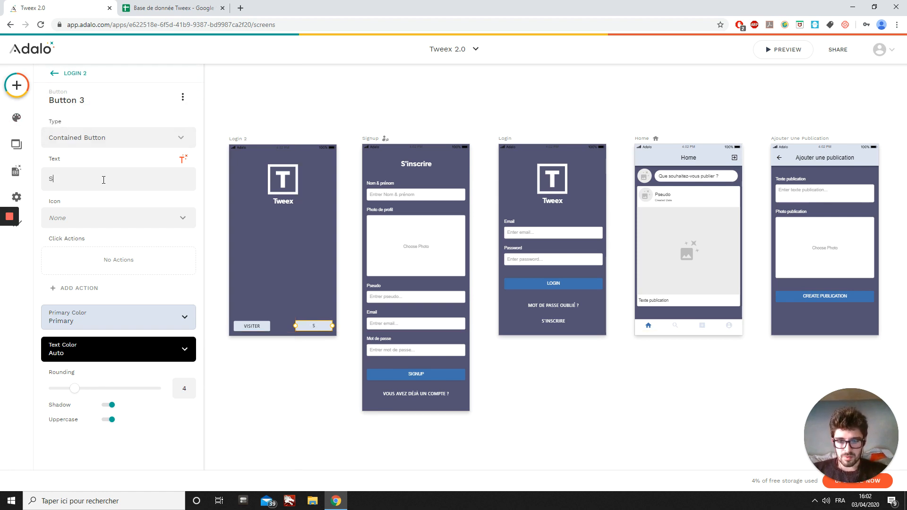
{"action": "type", "text": "e co"}
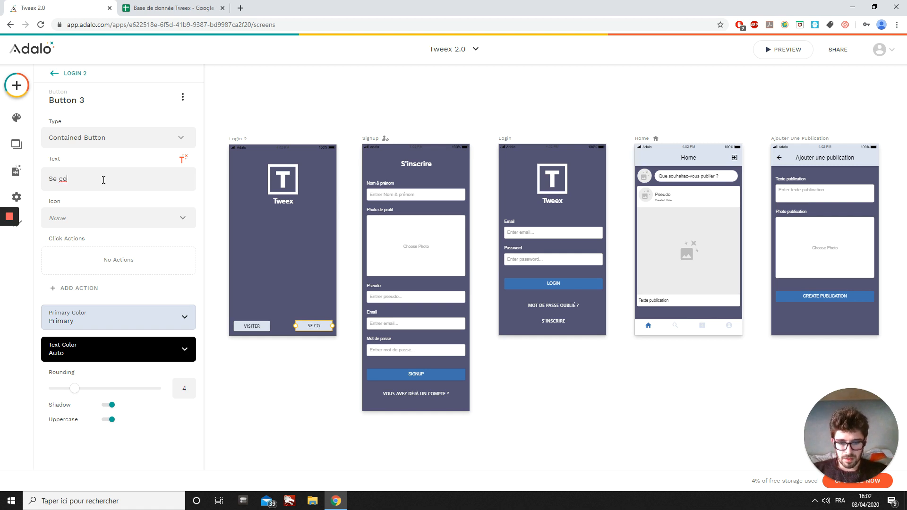
{"action": "type", "text": "nnecter"}
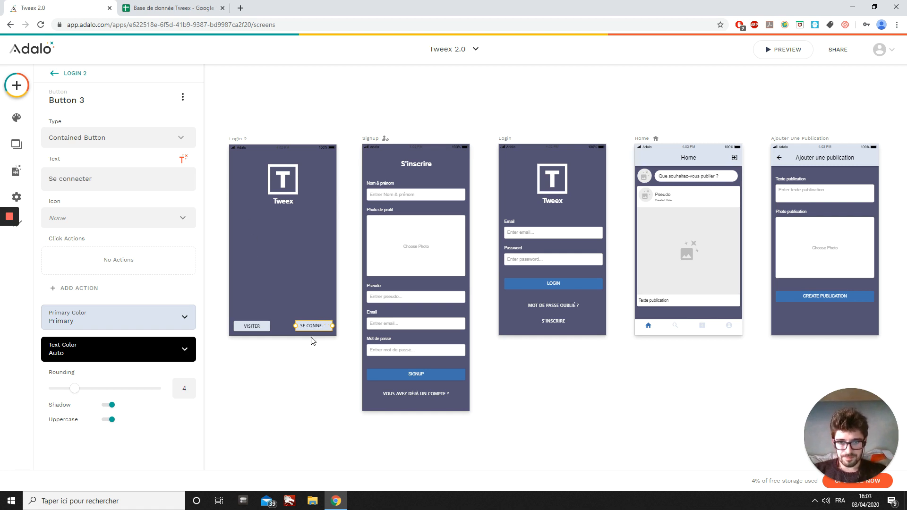
{"action": "left_click_drag", "start_coordinate": [295, 325], "coordinate": [288, 326]}
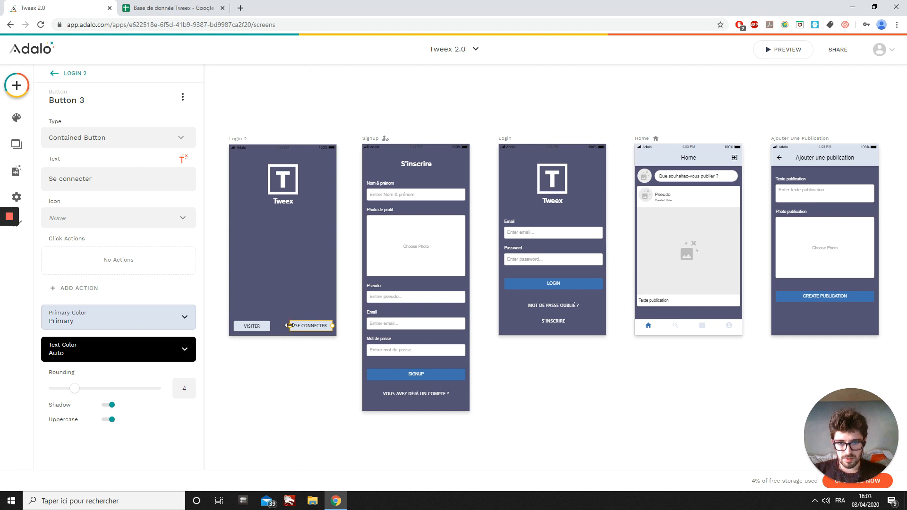
Copy the secondary branding color 3F72AF and apply it as the primary color of the Se connecter button on Login 2.
{"action": "left_click", "coordinate": [17, 117]}
{"action": "left_click", "coordinate": [97, 159]}
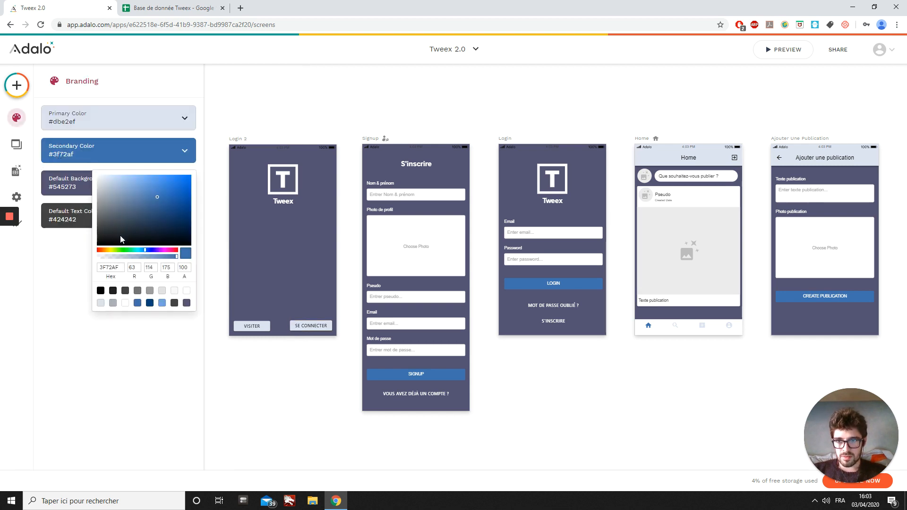
{"action": "double_click", "coordinate": [121, 267]}
{"action": "key", "text": "ctrl+c"}
{"action": "left_click", "coordinate": [315, 326]}
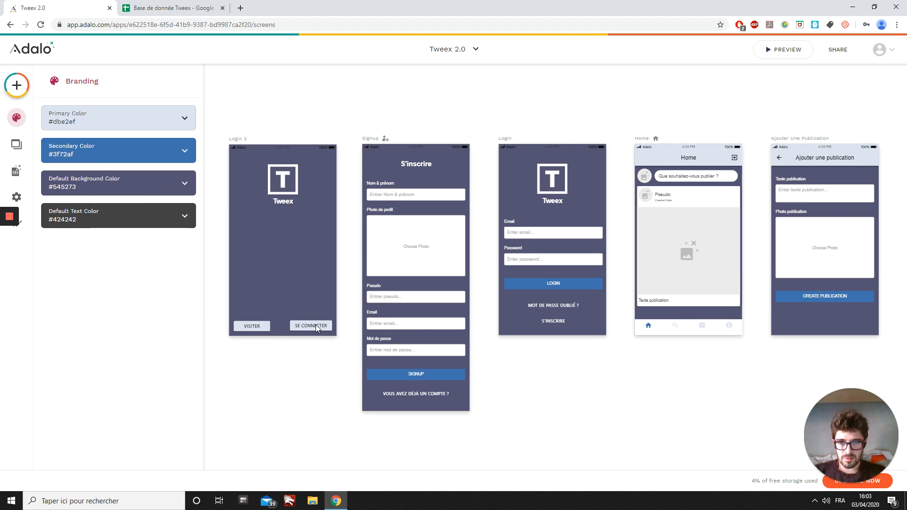
{"action": "left_click", "coordinate": [315, 326]}
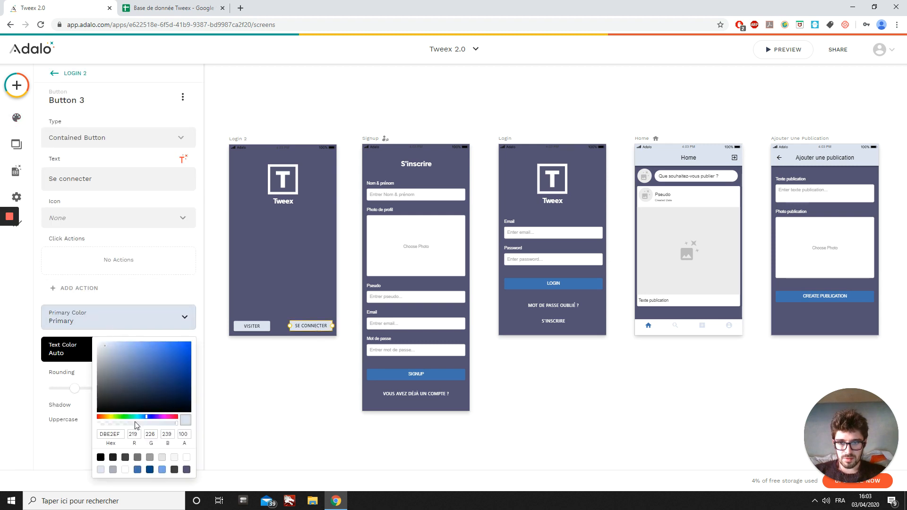
{"action": "left_click_drag", "start_coordinate": [122, 434], "coordinate": [28, 421]}
{"action": "key", "text": "ctrl+v"}
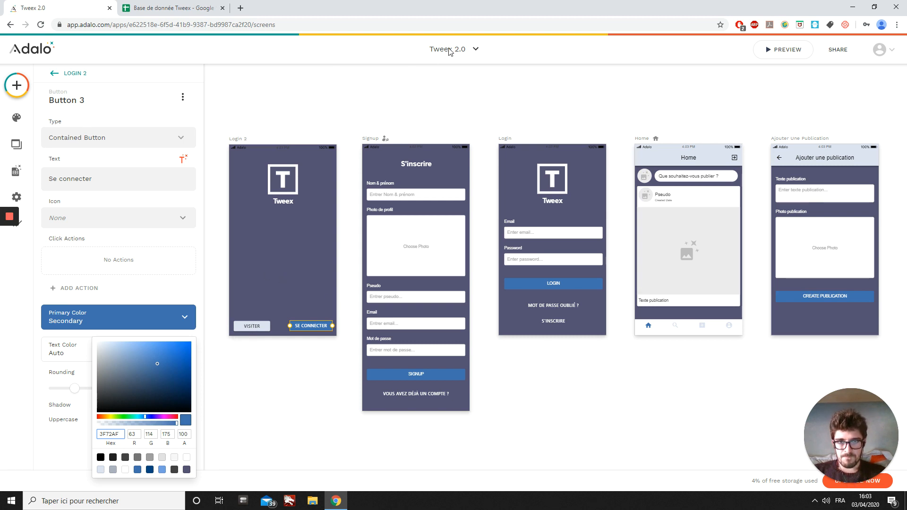
Add a click action to the Se connecter button on Login 2 that links to the Login screen.
{"action": "left_click", "coordinate": [430, 52]}
{"action": "left_click", "coordinate": [374, 92]}
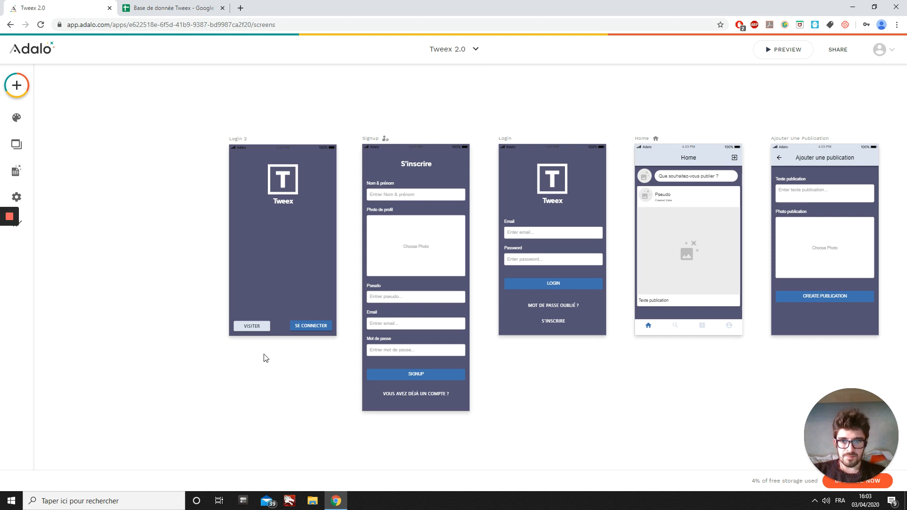
{"action": "left_click", "coordinate": [311, 326]}
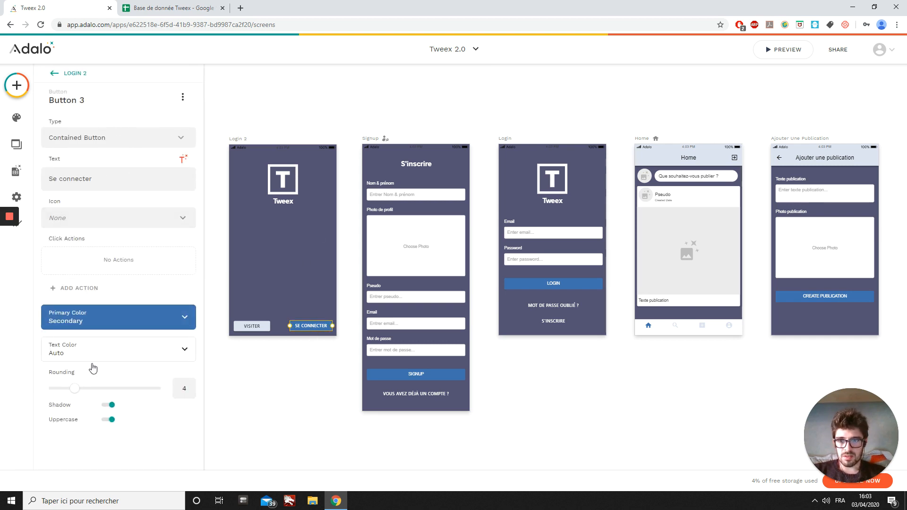
{"action": "left_click", "coordinate": [82, 290]}
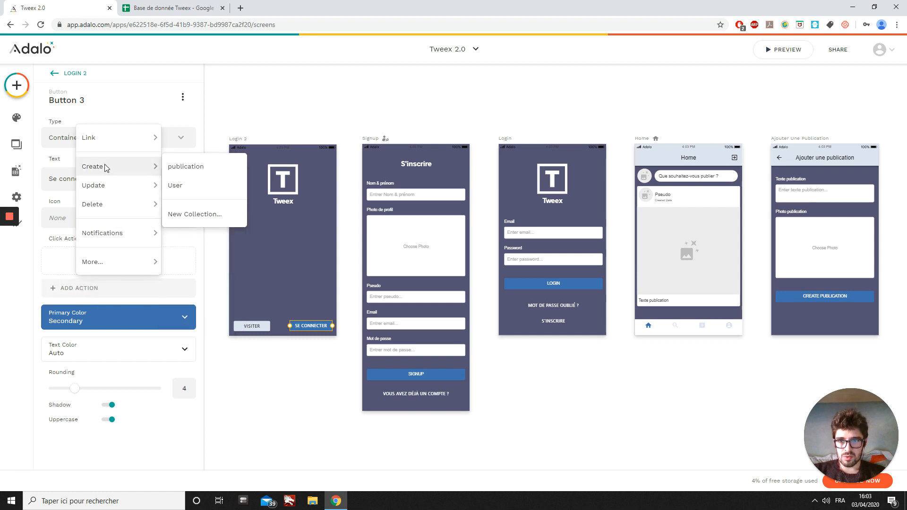
{"action": "mouse_move", "coordinate": [101, 140]}
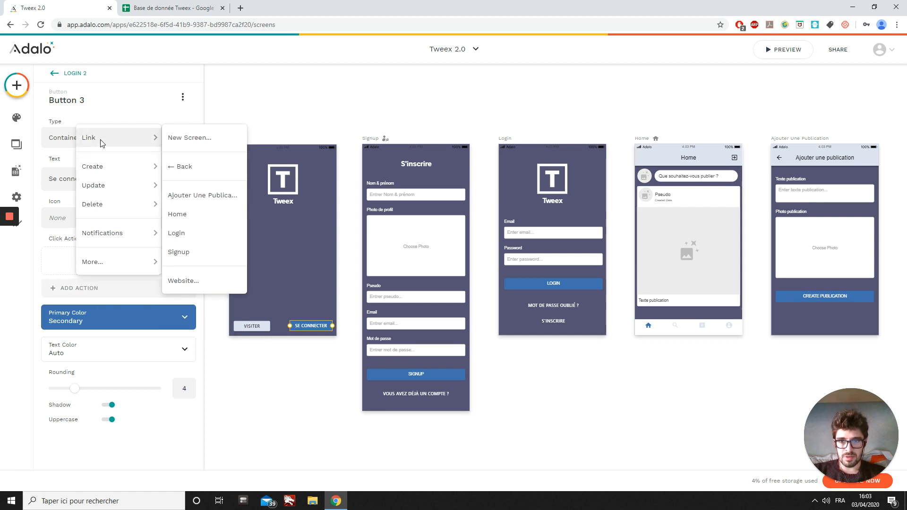
{"action": "left_click", "coordinate": [201, 243]}
{"action": "left_click", "coordinate": [156, 366]}
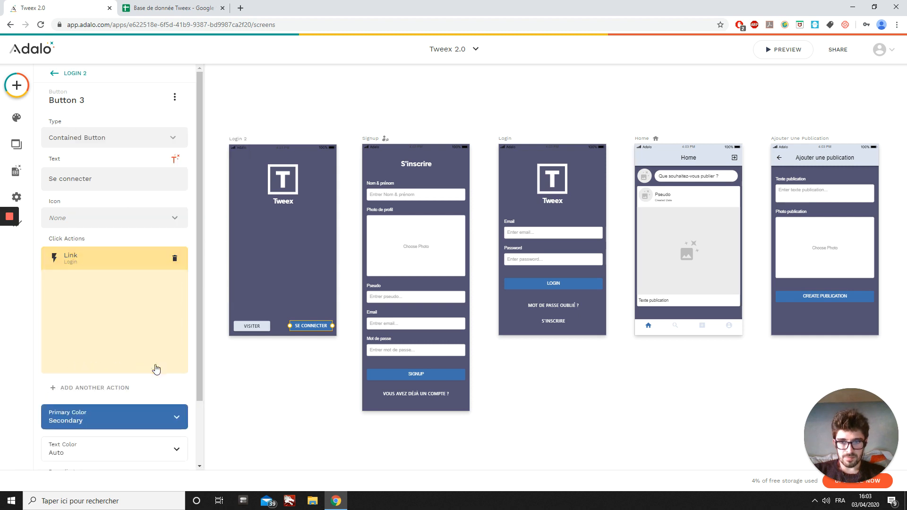
Link the Visiter button on Login 2 to the Home screen, keeping the Push transition.
{"action": "left_click", "coordinate": [247, 328]}
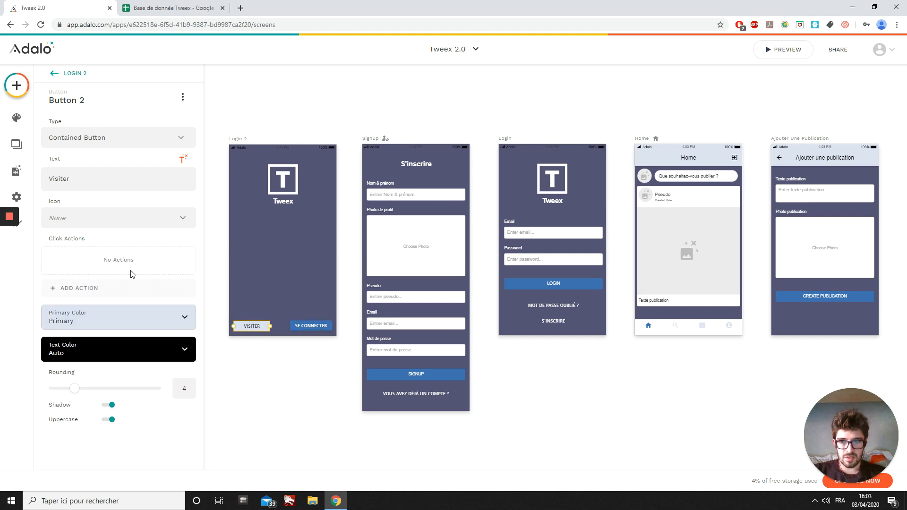
{"action": "left_click", "coordinate": [92, 289]}
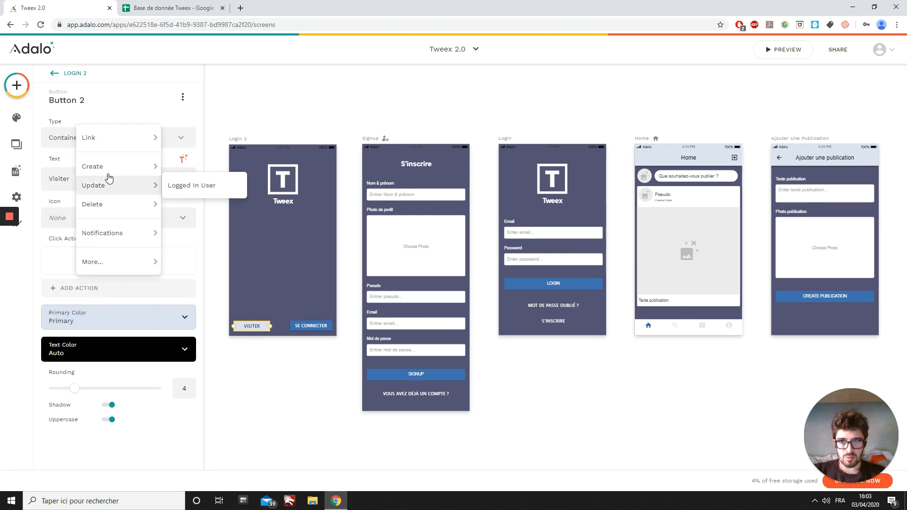
{"action": "mouse_move", "coordinate": [142, 138]}
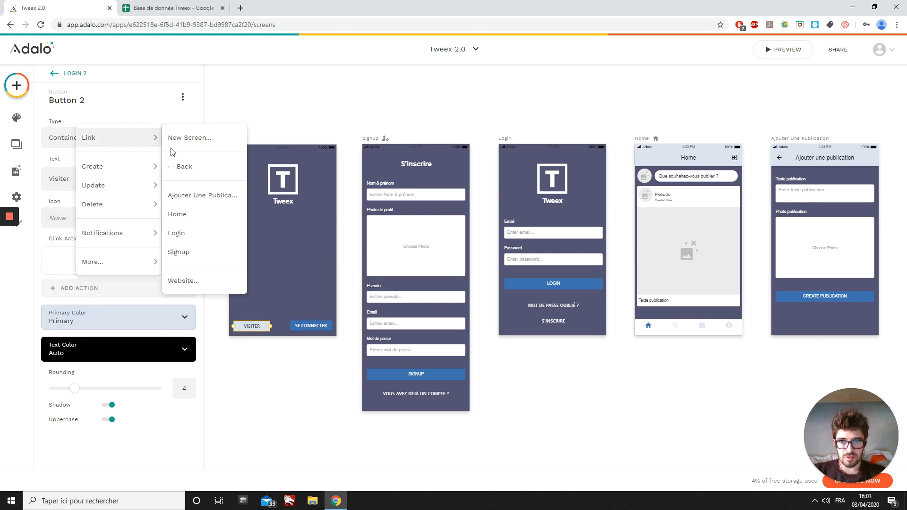
{"action": "left_click", "coordinate": [207, 216]}
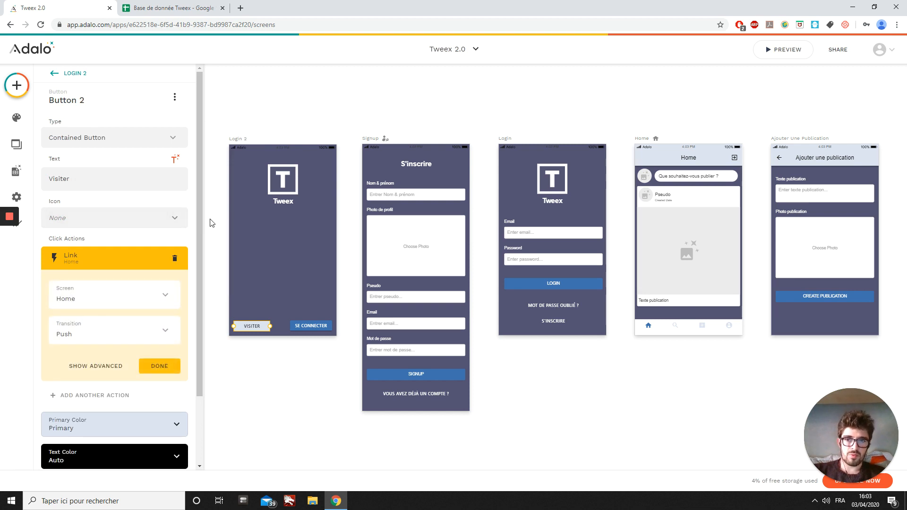
{"action": "left_click", "coordinate": [170, 366]}
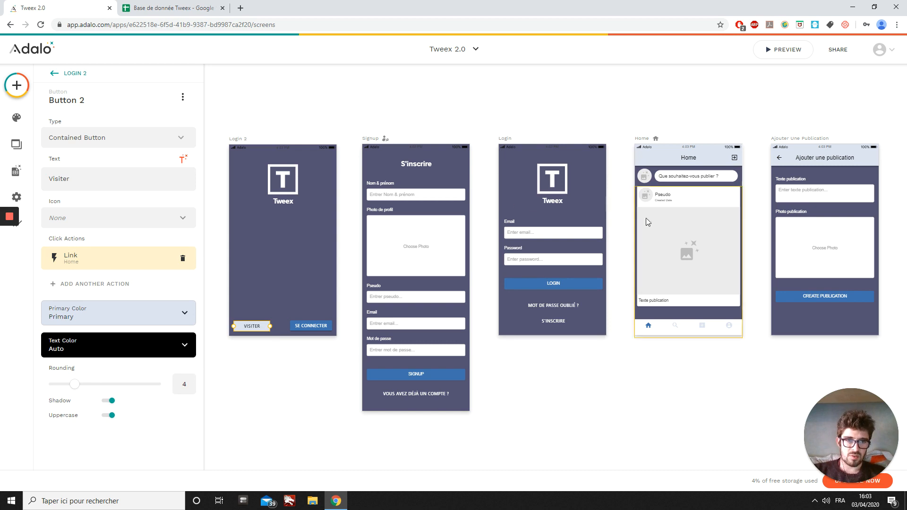
{"action": "left_click", "coordinate": [615, 116]}
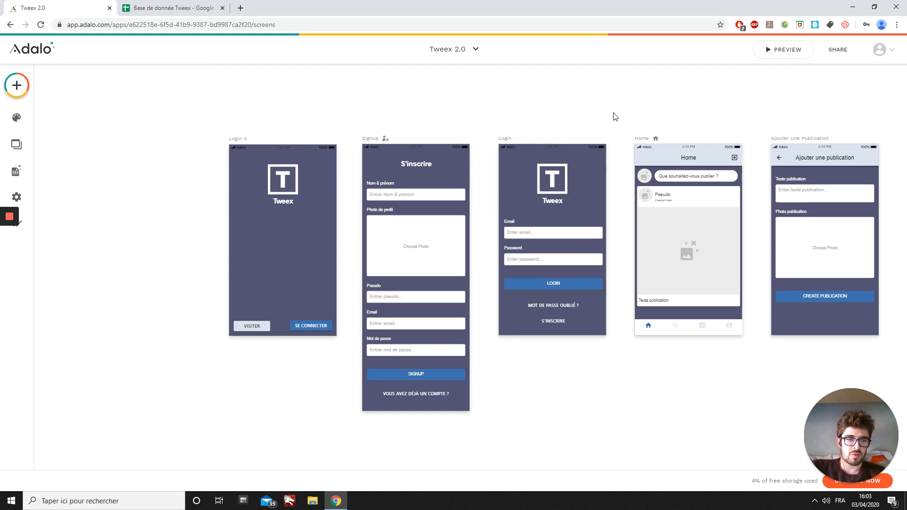
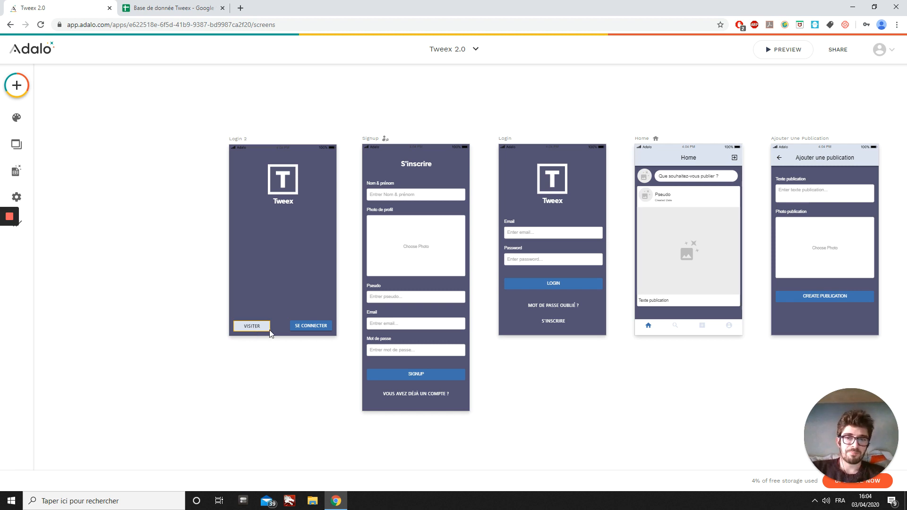
Move the Tweex title and the logo image slightly lower on the Login 2 screen.
{"action": "left_click", "coordinate": [282, 202]}
{"action": "mouse_move", "coordinate": [282, 203]}
{"action": "left_mouse_down"}
{"action": "mouse_move", "coordinate": [282, 216]}
{"action": "mouse_move", "coordinate": [282, 198]}
{"action": "left_mouse_up"}
{"action": "left_click", "coordinate": [282, 188]}
Switch to the Tweex app to compare its welcome screen layout, and return to Tweex 2.0.
{"action": "left_click", "coordinate": [456, 52]}
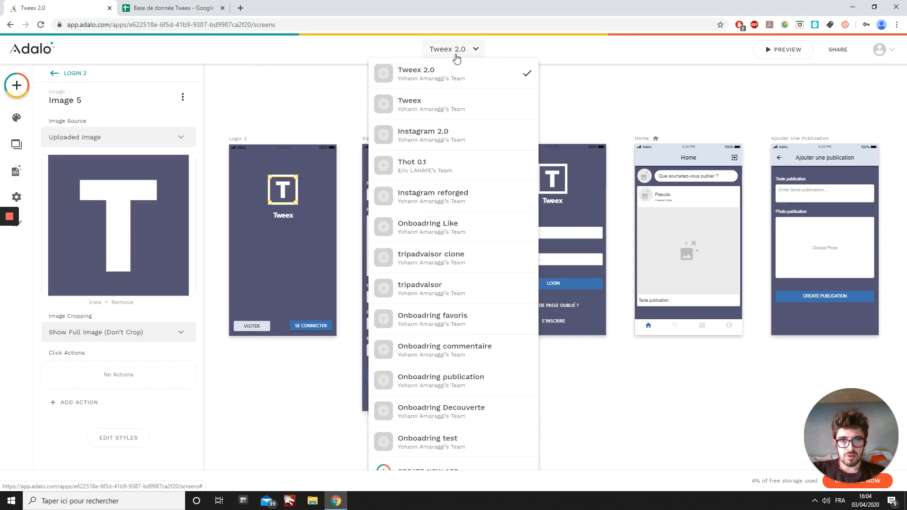
{"action": "left_click", "coordinate": [446, 105]}
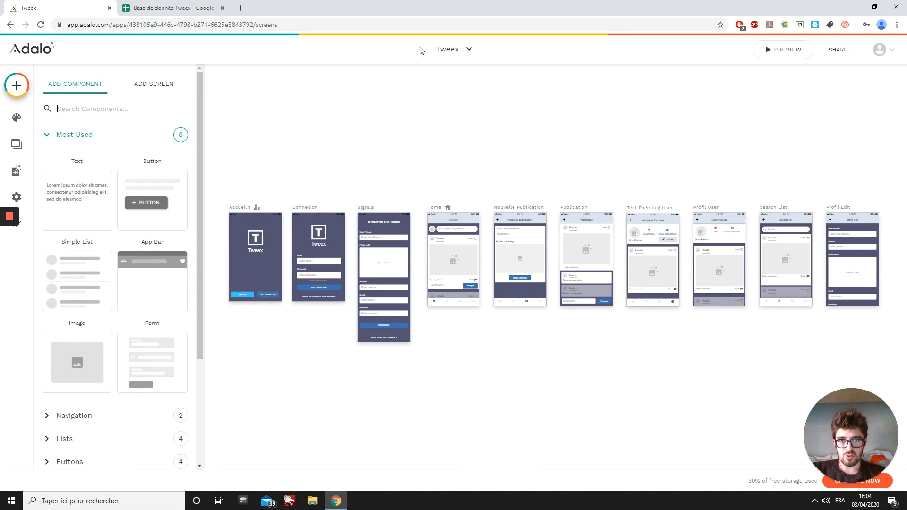
{"action": "left_click", "coordinate": [455, 51]}
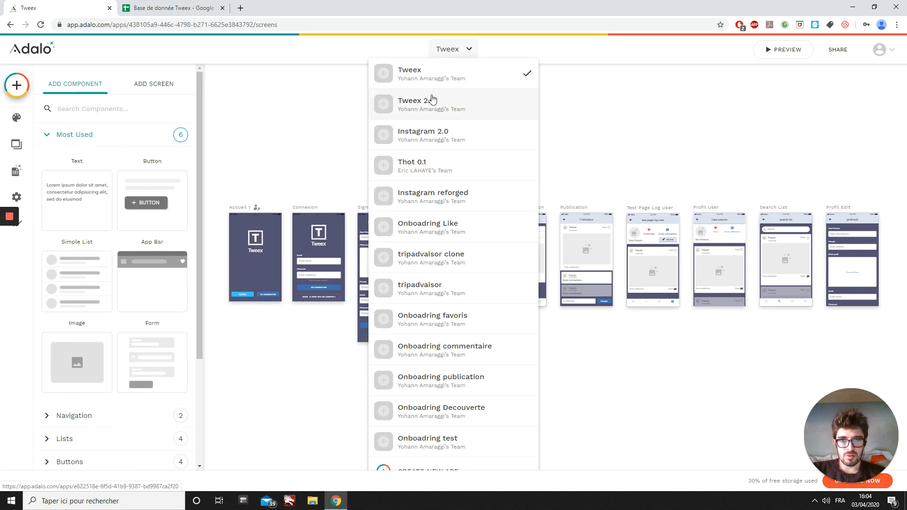
{"action": "left_click", "coordinate": [461, 105]}
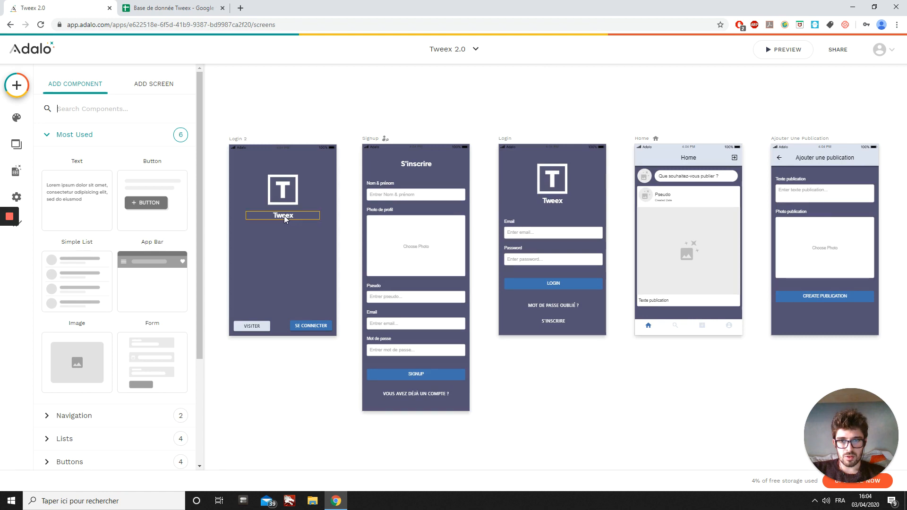
Move the Tweex title and logo further down on Login 2, leaving a wider gap between them.
{"action": "left_click_drag", "start_coordinate": [285, 216], "coordinate": [283, 233]}
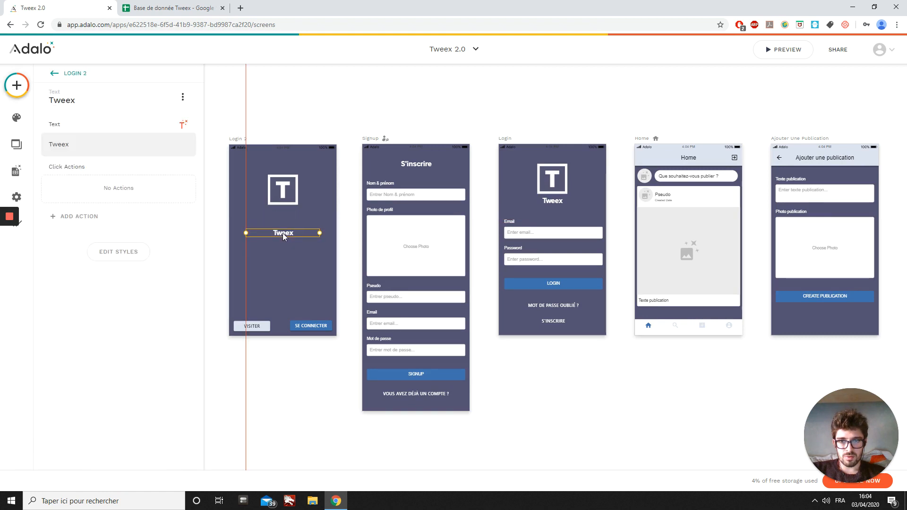
{"action": "left_click_drag", "start_coordinate": [278, 189], "coordinate": [280, 206]}
{"action": "left_click", "coordinate": [376, 85]}
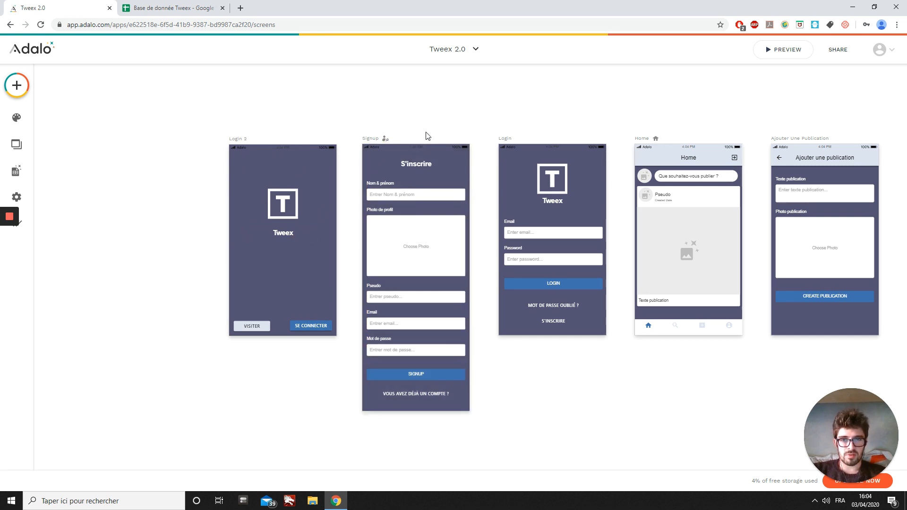
Rename the Login 2 screen to Acceuil and set its navigation type to Welcome Screen.
{"action": "left_click", "coordinate": [236, 142]}
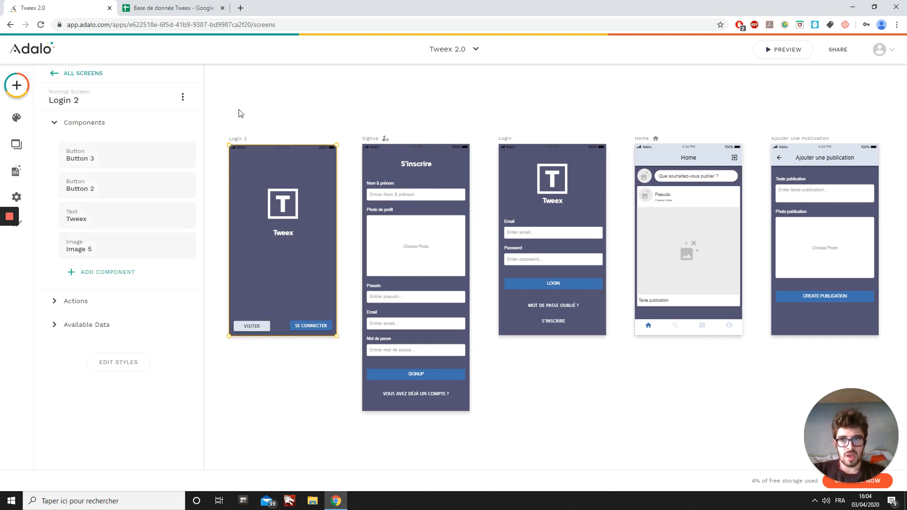
{"action": "left_click", "coordinate": [59, 106]}
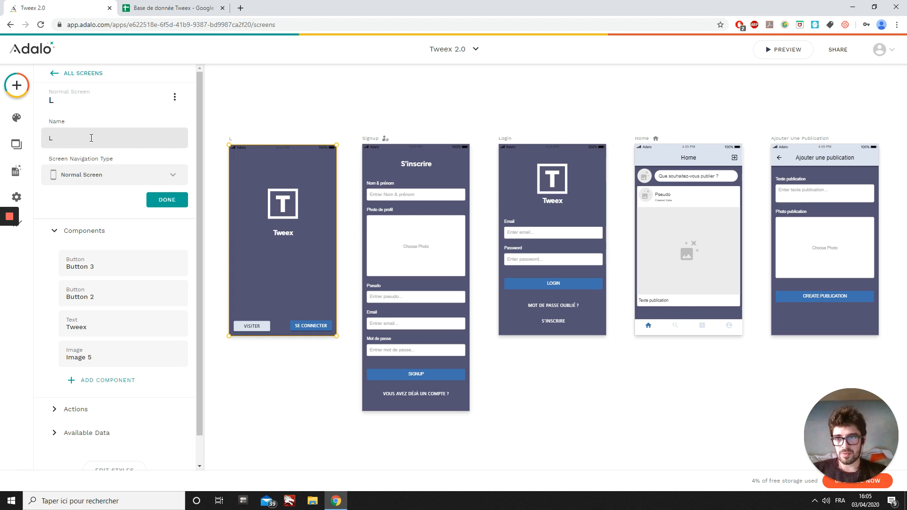
{"action": "key", "text": "BackSpace"}
{"action": "type", "text": "Acceuil"}
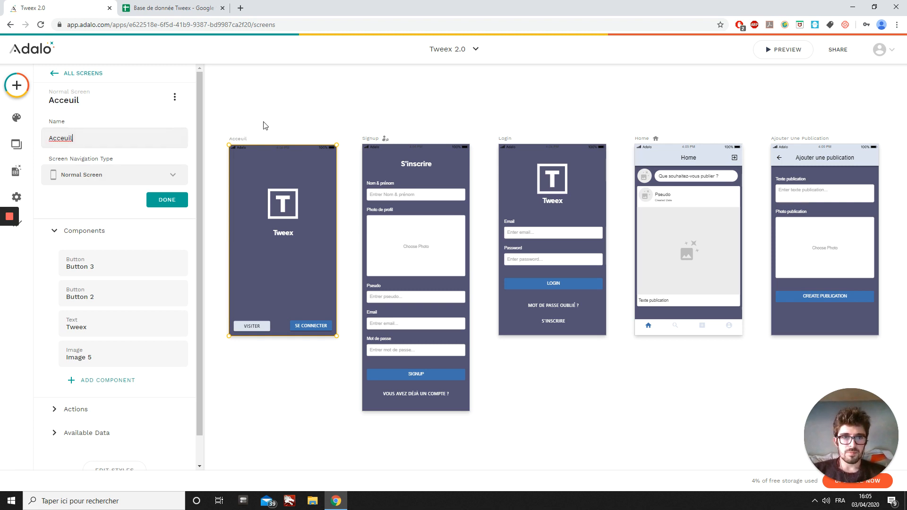
{"action": "left_click", "coordinate": [84, 182]}
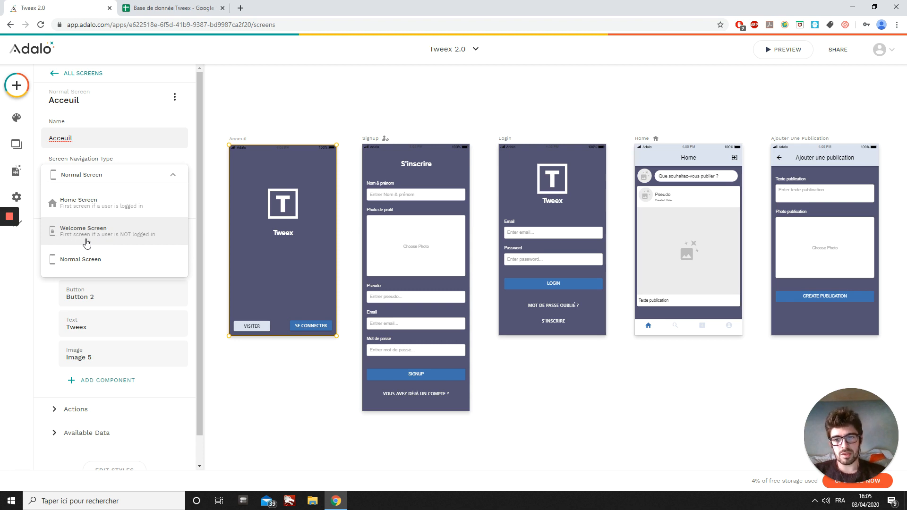
{"action": "left_click", "coordinate": [144, 243]}
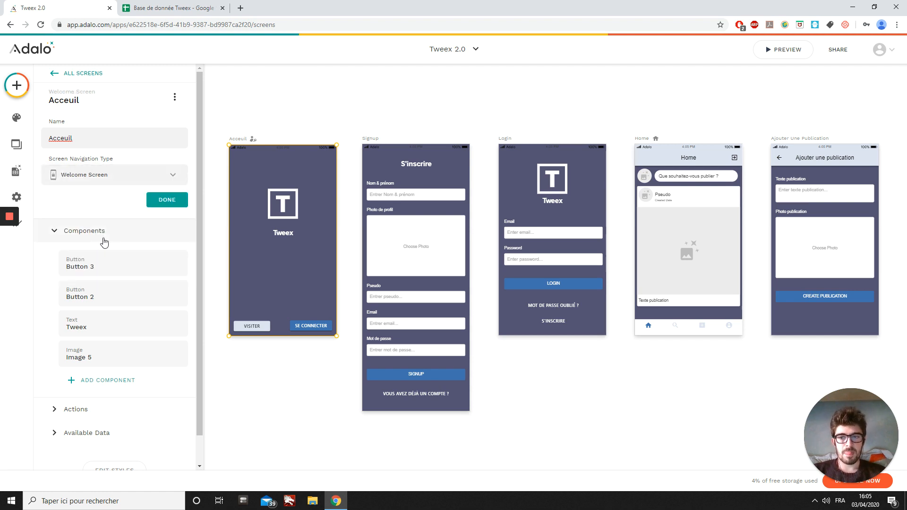
{"action": "left_click", "coordinate": [175, 199]}
{"action": "left_click", "coordinate": [613, 106]}
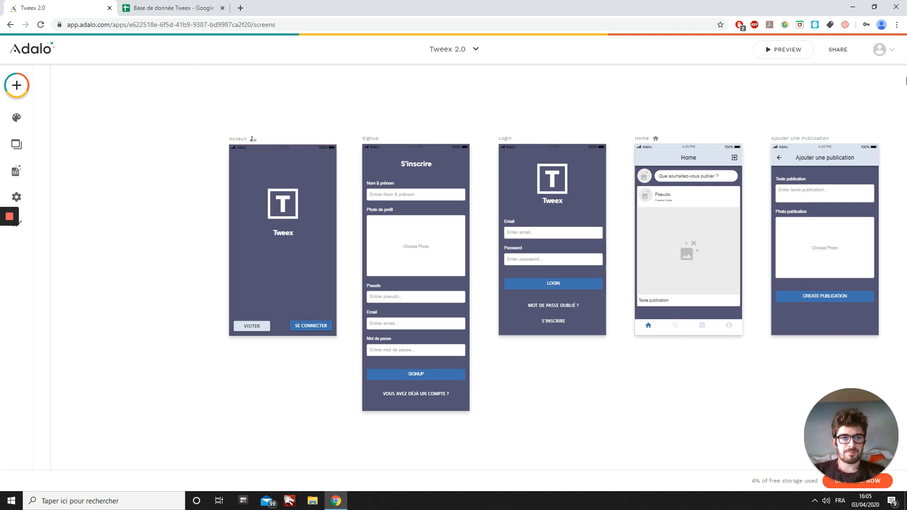
Preview the app and look through the publications in the Home feed.
{"action": "left_click", "coordinate": [796, 52]}
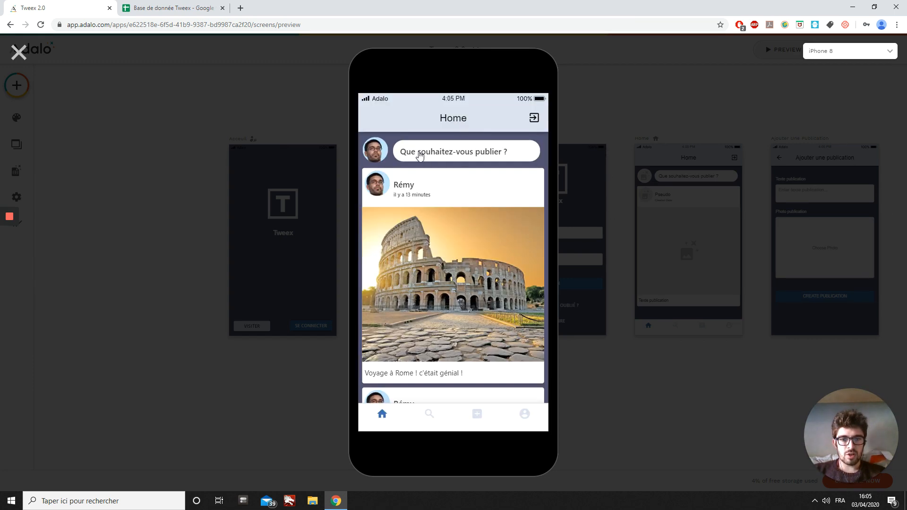
{"action": "scroll", "coordinate": [438, 269], "scroll_direction": "down", "scroll_amount": 5}
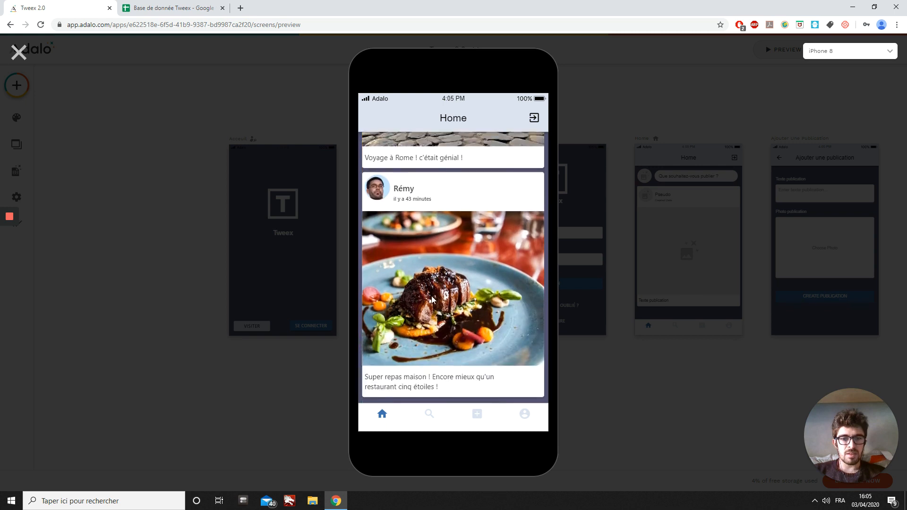
{"action": "scroll", "coordinate": [444, 259], "scroll_direction": "up", "scroll_amount": 5}
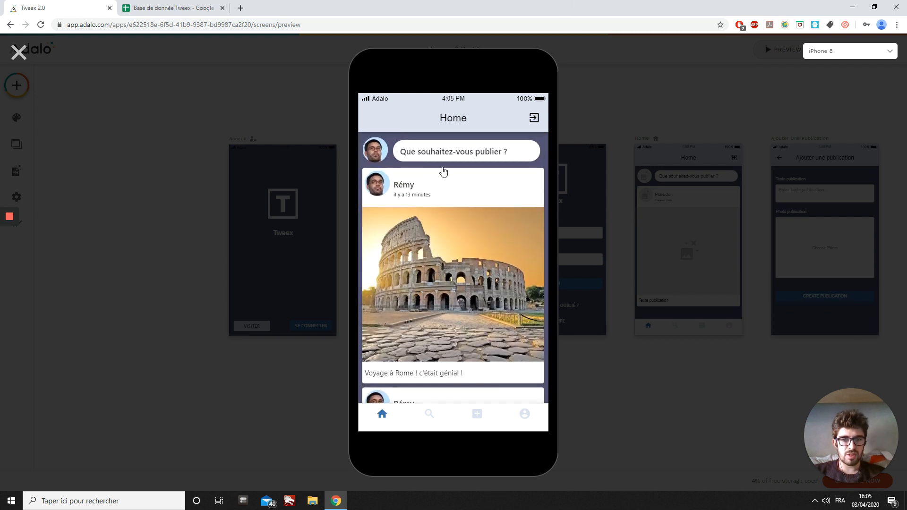
Test opening the Ajouter une publication screen from Home's publish prompt and add-publication tab, returning to Home each time.
{"action": "left_click", "coordinate": [444, 155]}
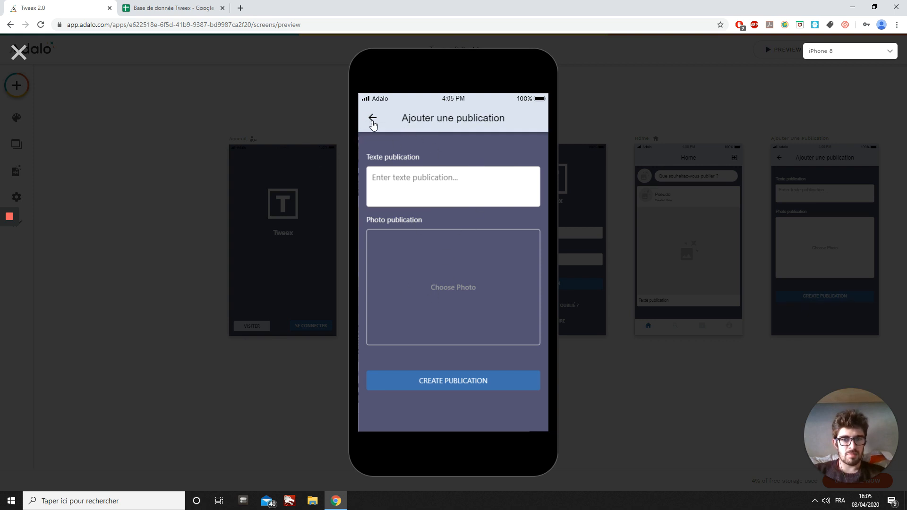
{"action": "left_click", "coordinate": [373, 122]}
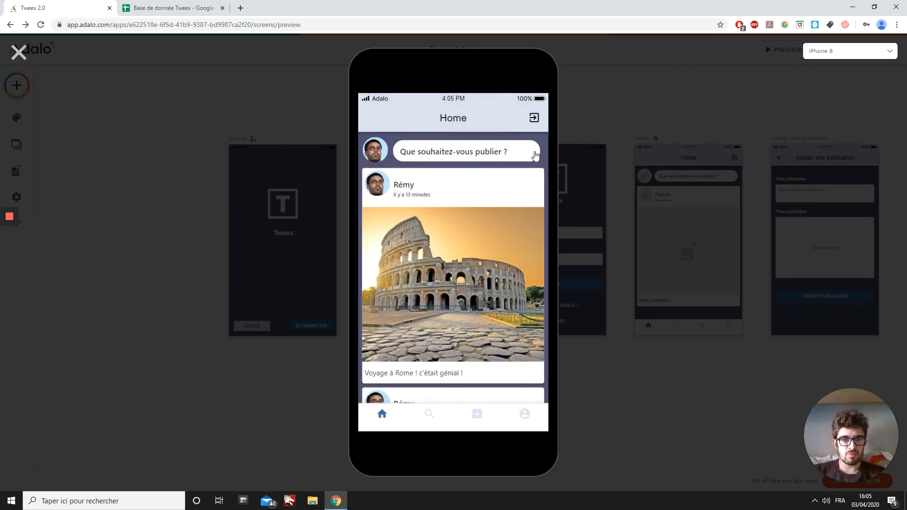
{"action": "left_click", "coordinate": [522, 210]}
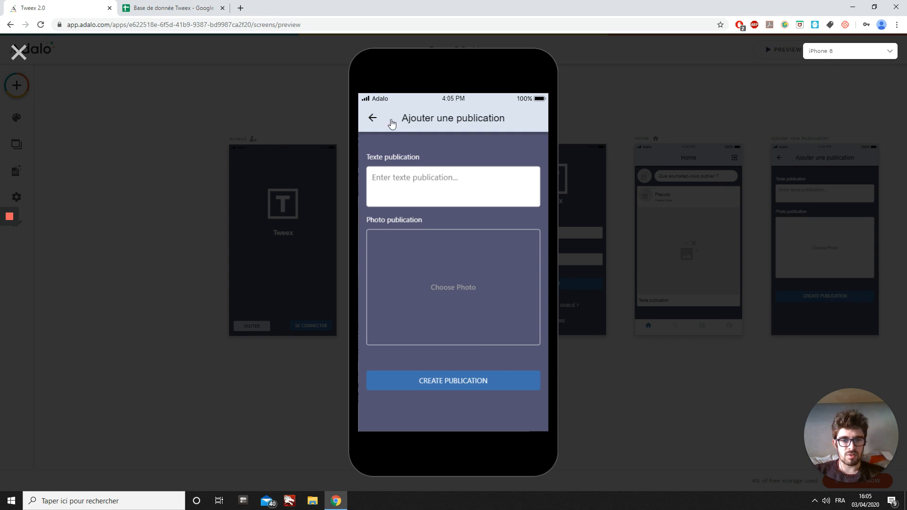
{"action": "left_click", "coordinate": [373, 123]}
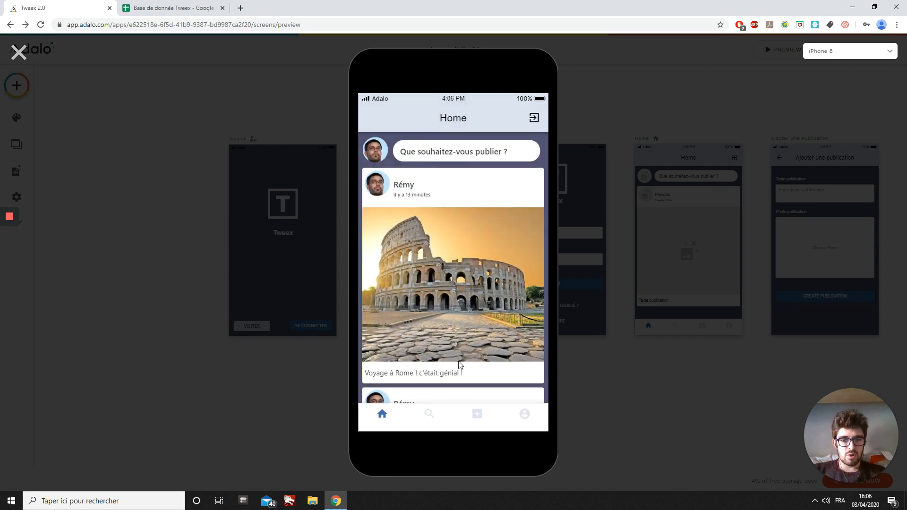
{"action": "left_click", "coordinate": [477, 426]}
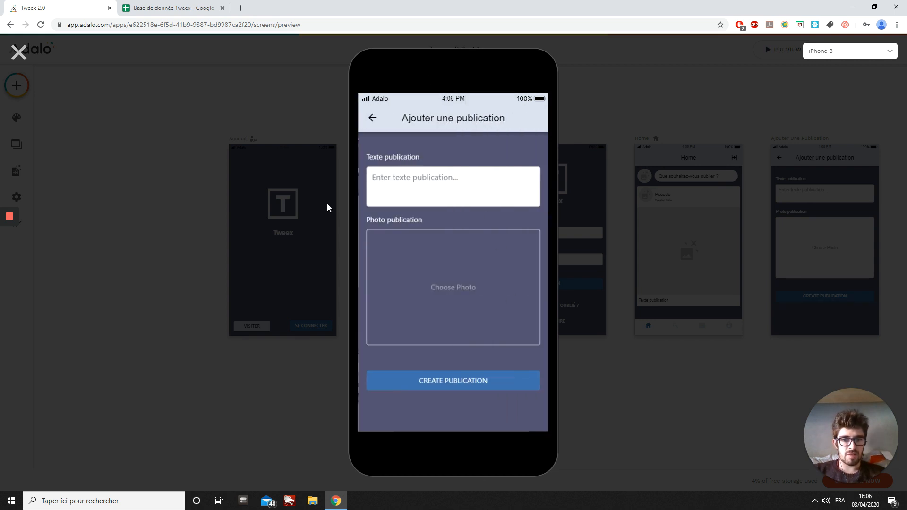
{"action": "left_click", "coordinate": [373, 120]}
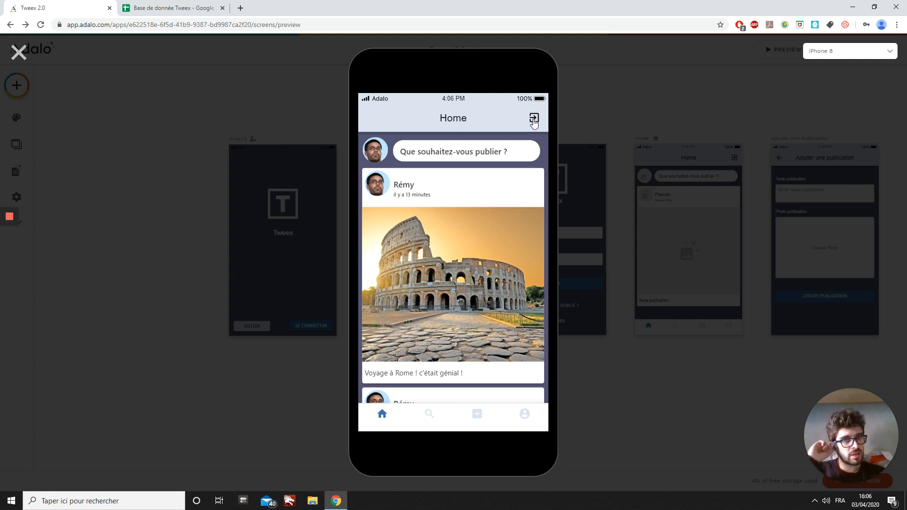
Test the log-out icon on the previewed Home screen and close the preview.
{"action": "left_click", "coordinate": [533, 120]}
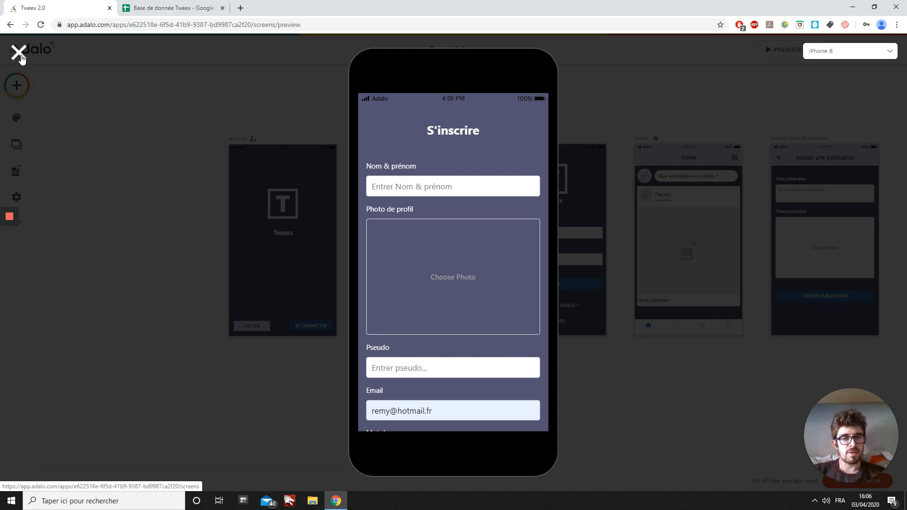
{"action": "left_click", "coordinate": [18, 53]}
Change the Home app bar's log-out icon link so it leads to the Acceuil screen instead of Signup.
{"action": "left_click", "coordinate": [734, 158]}
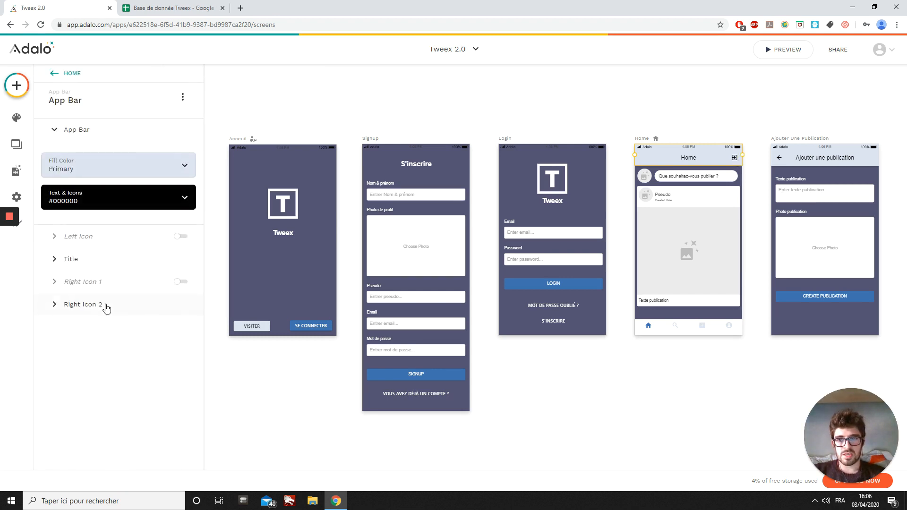
{"action": "left_click", "coordinate": [78, 307]}
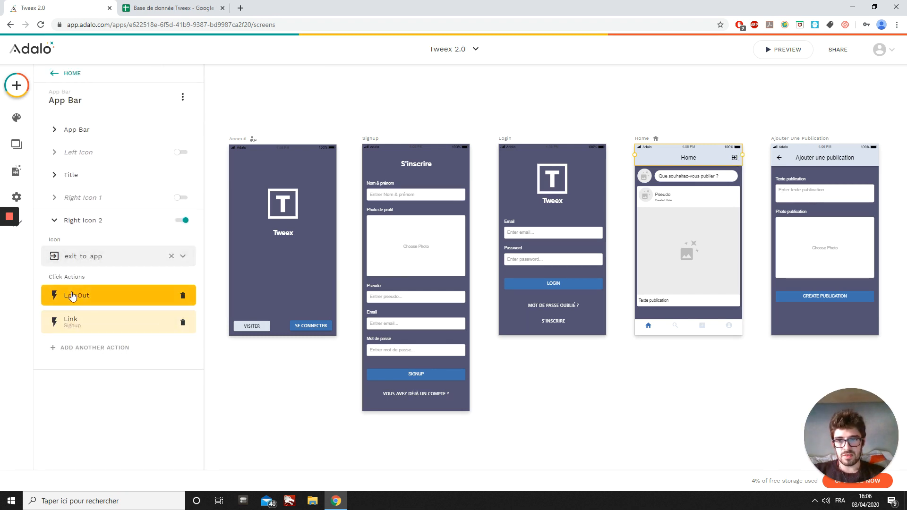
{"action": "left_click", "coordinate": [65, 297]}
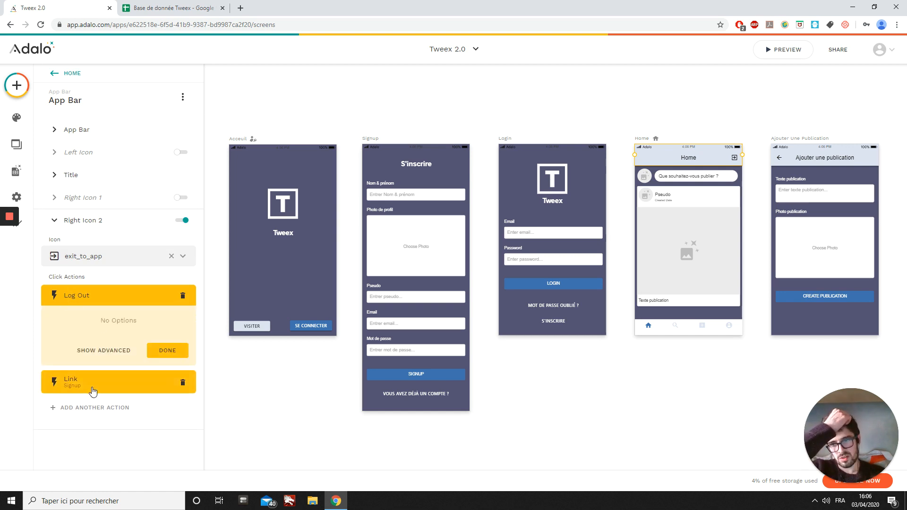
{"action": "left_click", "coordinate": [93, 391]}
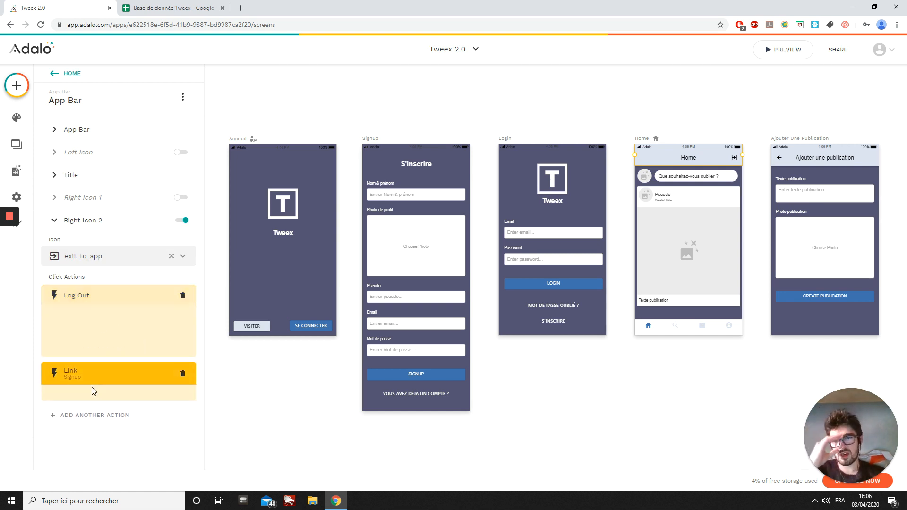
{"action": "left_click", "coordinate": [104, 366]}
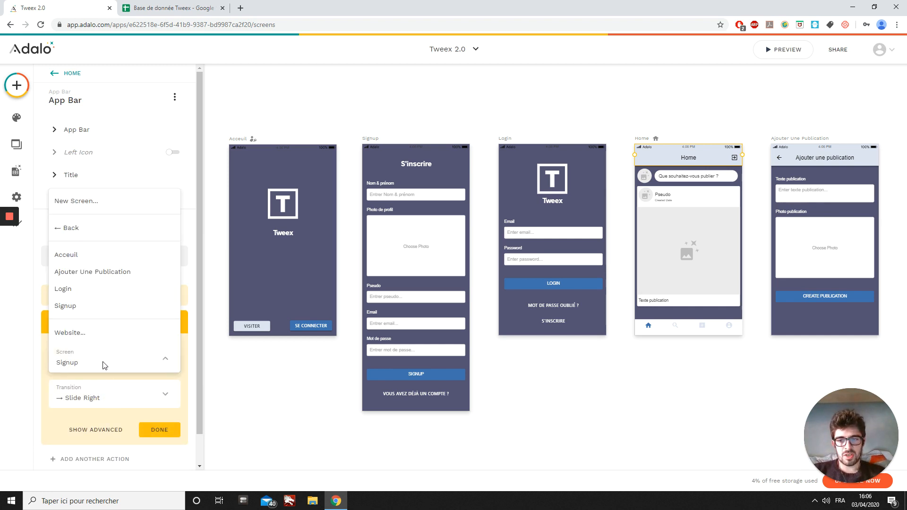
{"action": "left_click", "coordinate": [88, 255]}
{"action": "left_click", "coordinate": [158, 428]}
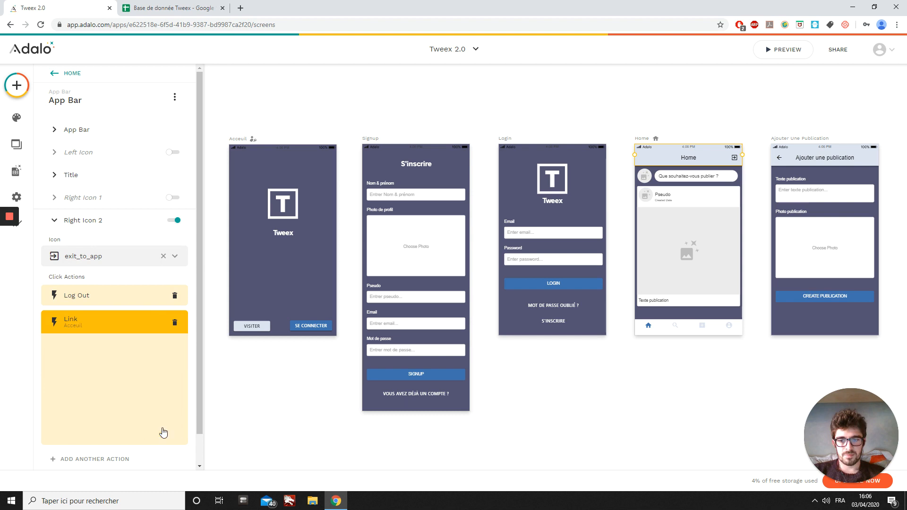
{"action": "left_click", "coordinate": [474, 106]}
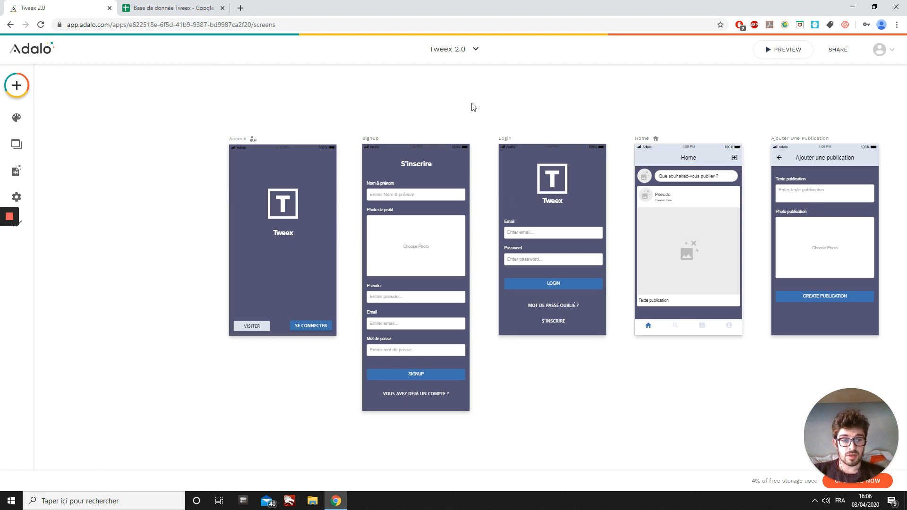
Preview the app, enter Home as a visitor through Visiter, check the publish prompt and close the preview.
{"action": "left_click", "coordinate": [800, 56]}
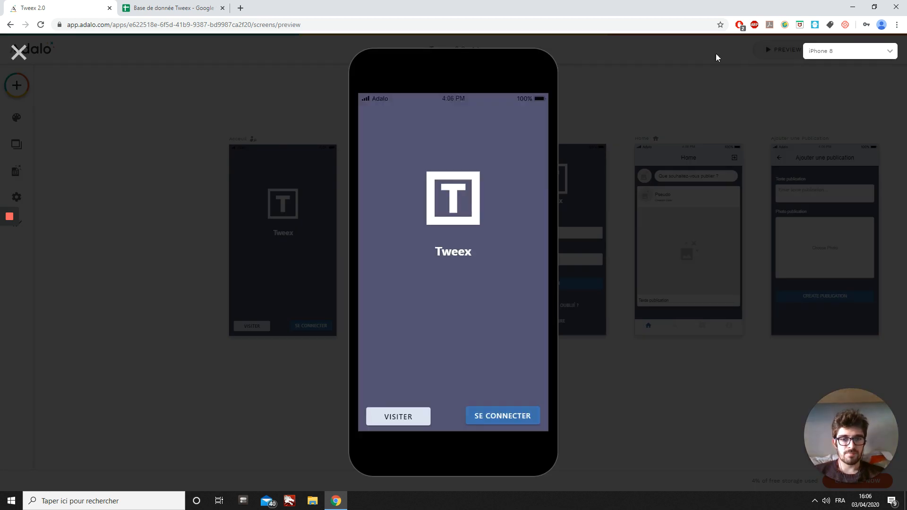
{"action": "left_click", "coordinate": [398, 417]}
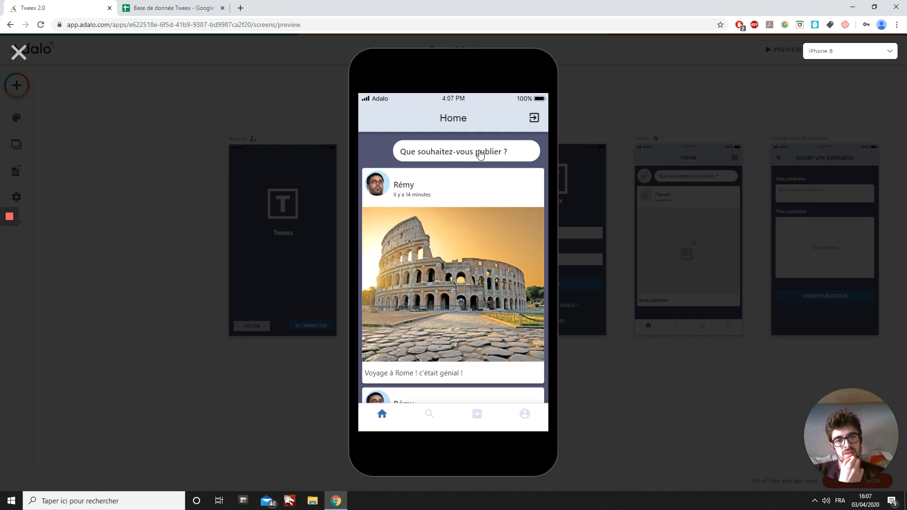
{"action": "left_click", "coordinate": [18, 52]}
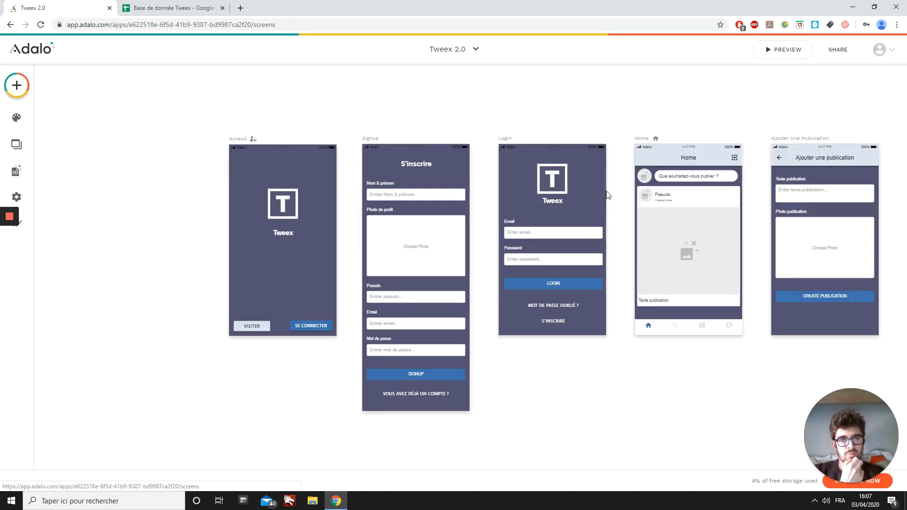
Set the visibility of Home's "Que souhaitez-vous publier ?" group to Sometimes Visible.
{"action": "left_click", "coordinate": [711, 177]}
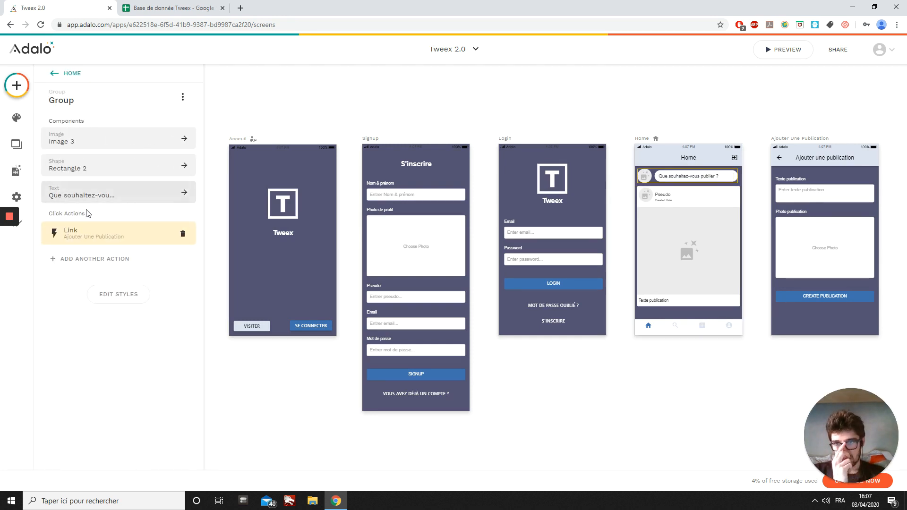
{"action": "left_click", "coordinate": [182, 97]}
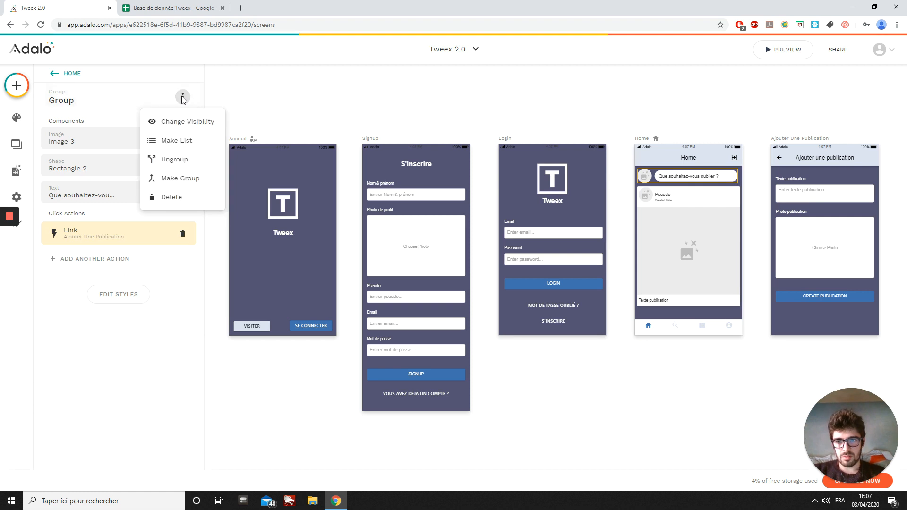
{"action": "left_click", "coordinate": [191, 121]}
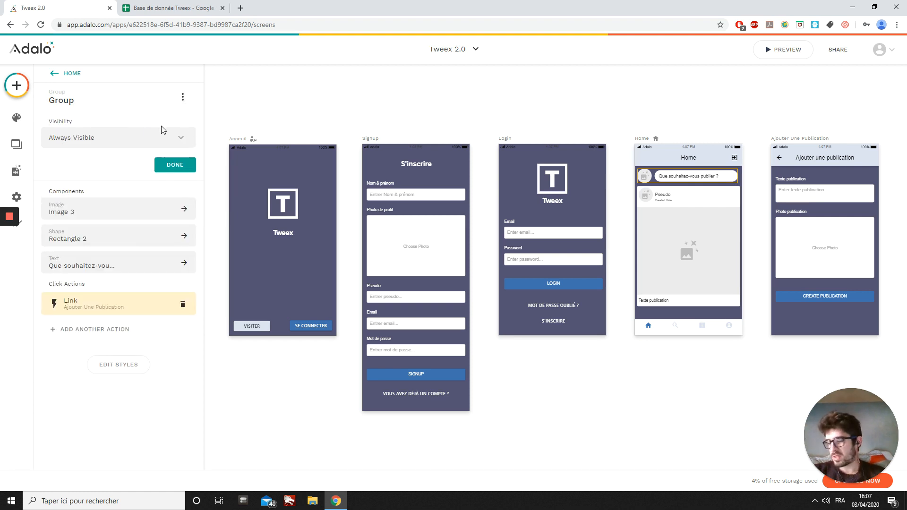
{"action": "left_click", "coordinate": [104, 141]}
{"action": "left_click", "coordinate": [90, 182]}
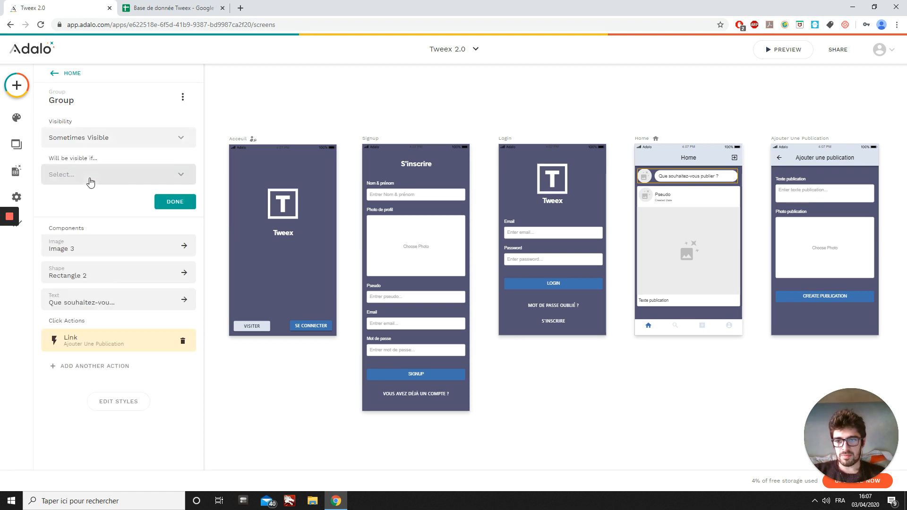
Make the publish-prompt group visible only if Logged In User > Email is not equal to Empty.
{"action": "left_click", "coordinate": [115, 181]}
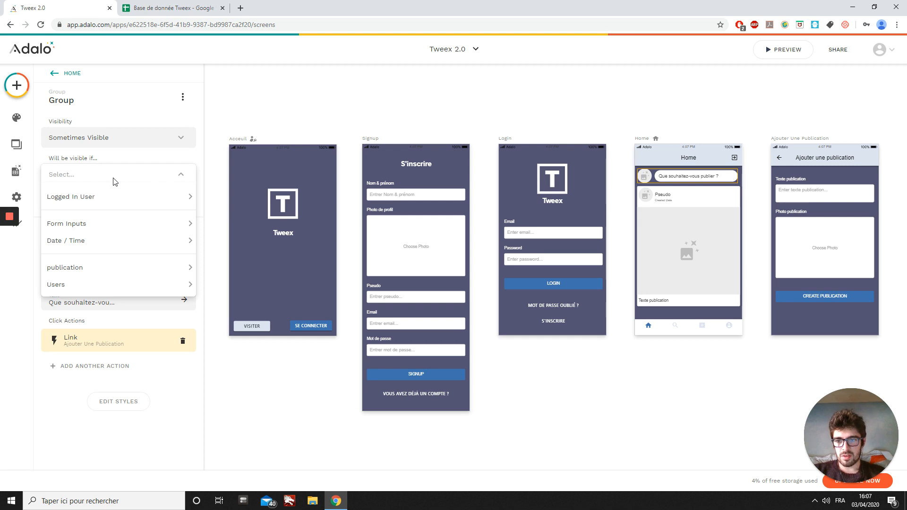
{"action": "mouse_move", "coordinate": [88, 199]}
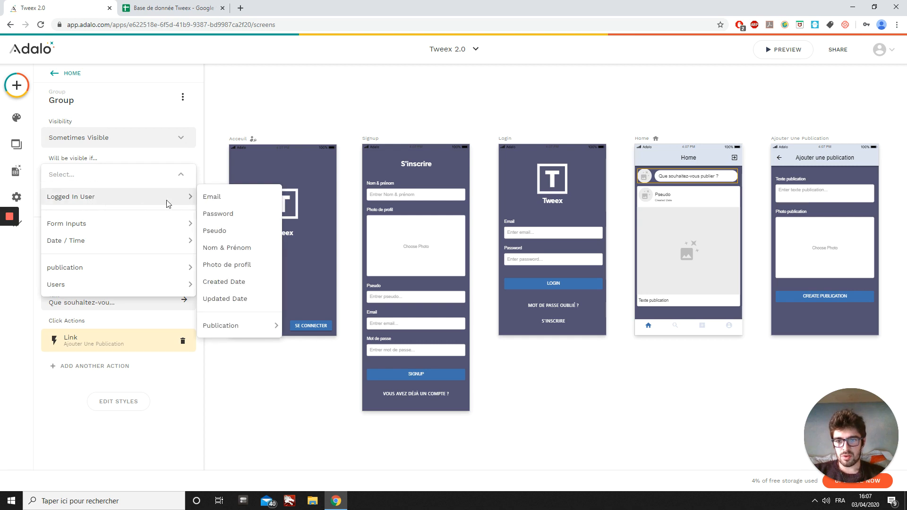
{"action": "left_click", "coordinate": [232, 197]}
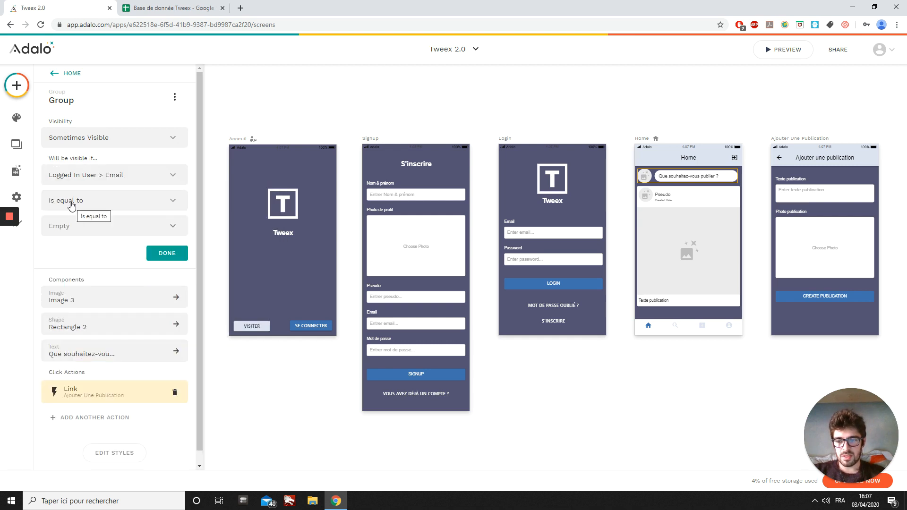
{"action": "left_click", "coordinate": [95, 204]}
{"action": "left_click", "coordinate": [89, 235]}
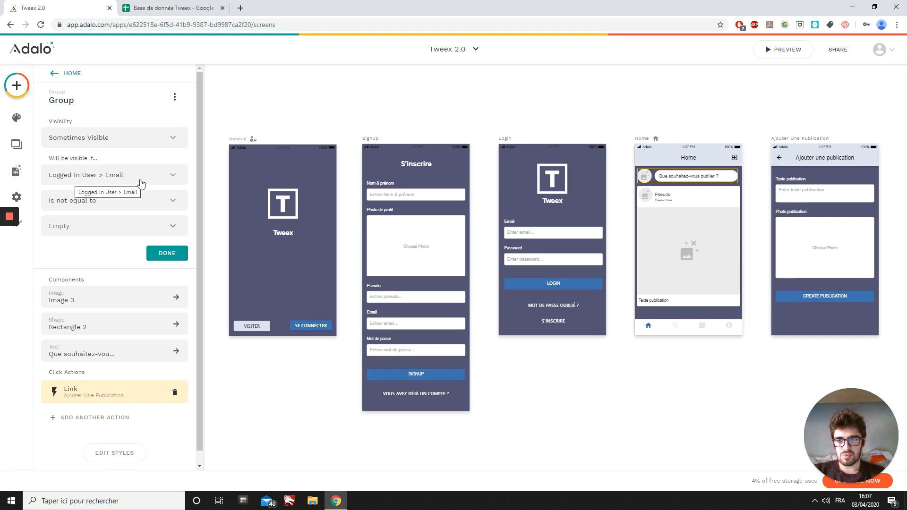
{"action": "left_click", "coordinate": [88, 201]}
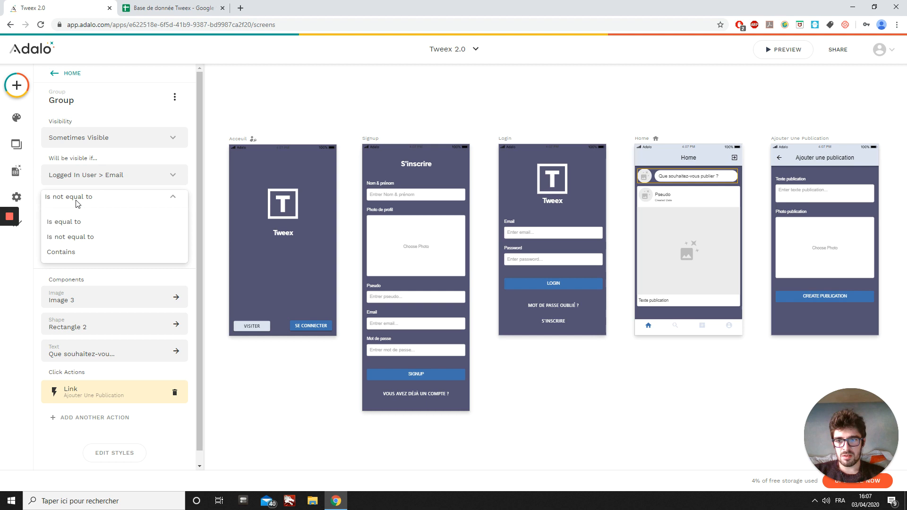
{"action": "left_click", "coordinate": [76, 236]}
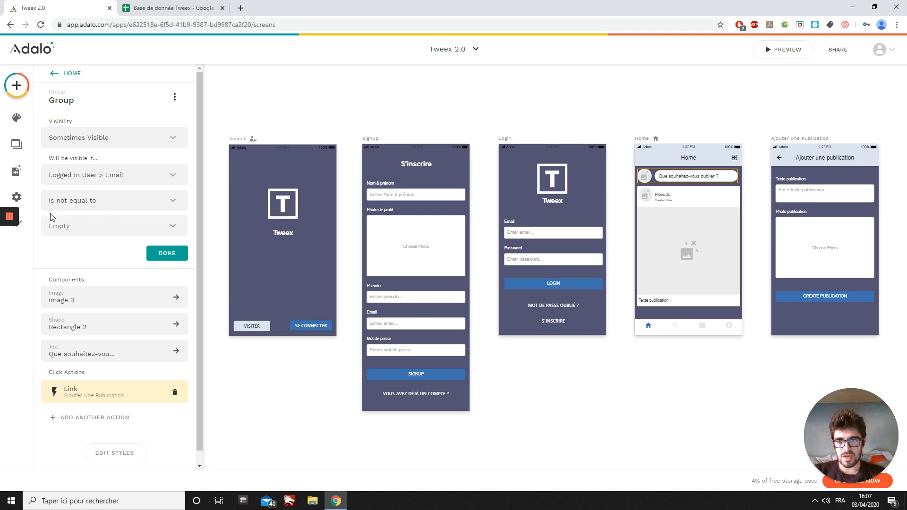
{"action": "left_click", "coordinate": [167, 253]}
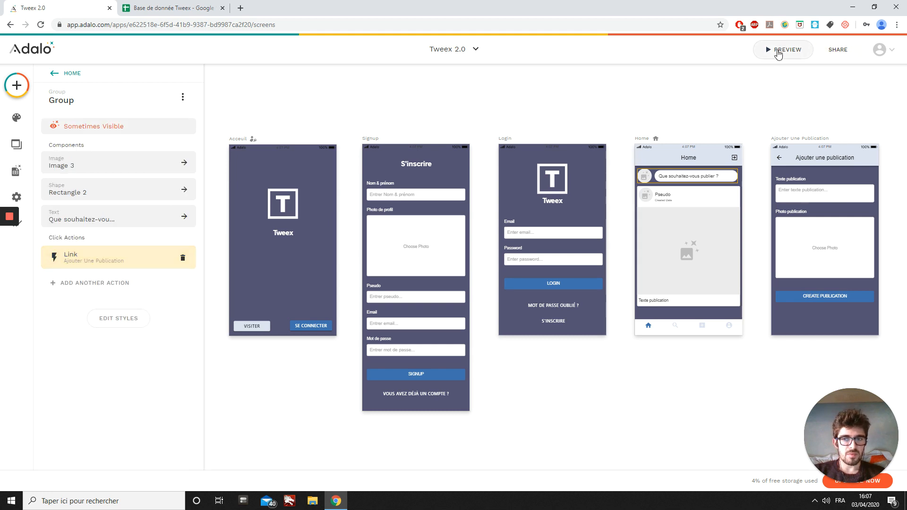
Preview Home as a visitor to check the hidden publish prompt, look through the publications and close the preview.
{"action": "left_click", "coordinate": [780, 51]}
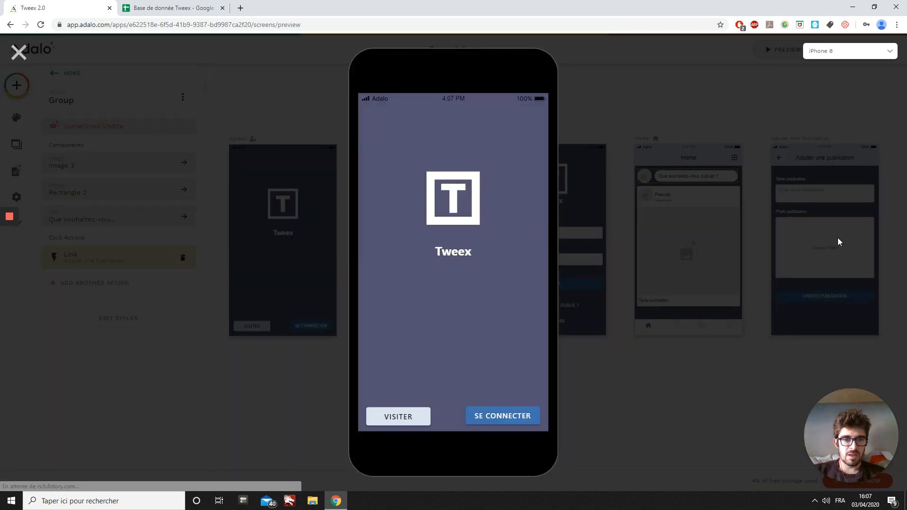
{"action": "left_click", "coordinate": [397, 417]}
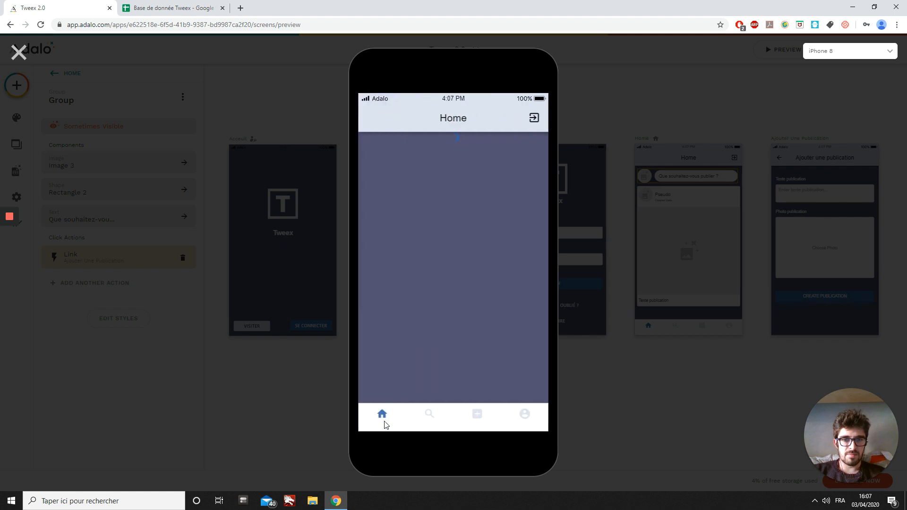
{"action": "scroll", "coordinate": [444, 199], "scroll_direction": "down", "scroll_amount": 2}
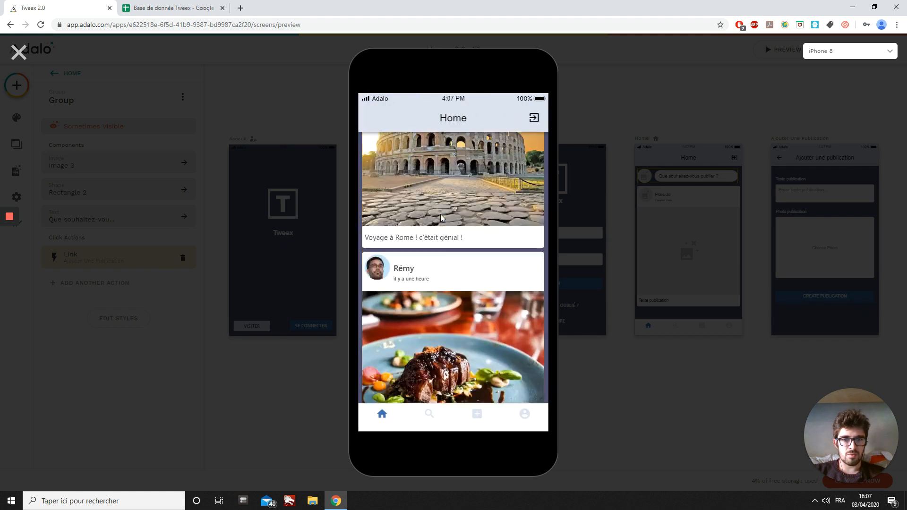
{"action": "scroll", "coordinate": [472, 175], "scroll_direction": "up", "scroll_amount": 2}
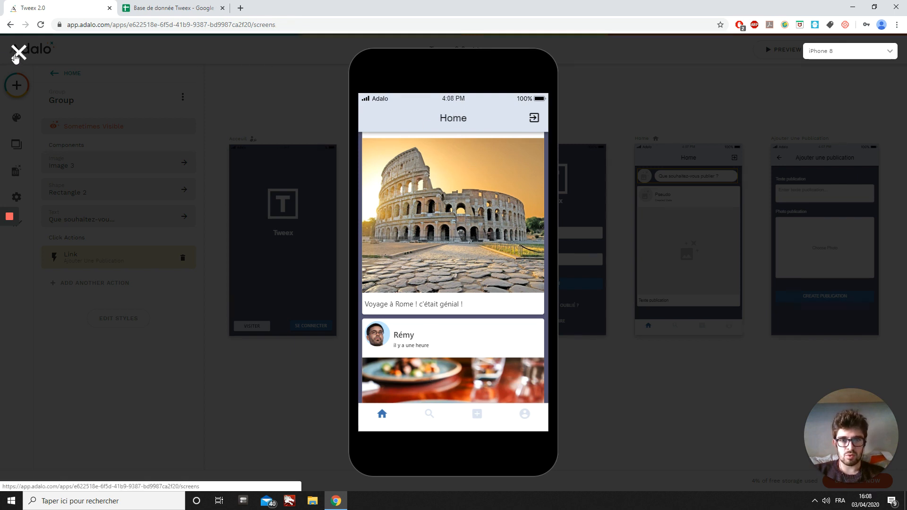
{"action": "left_click", "coordinate": [14, 56]}
Move the publication list slightly down on the Home screen, leaving more space beneath the publish prompt.
{"action": "left_click", "coordinate": [667, 249]}
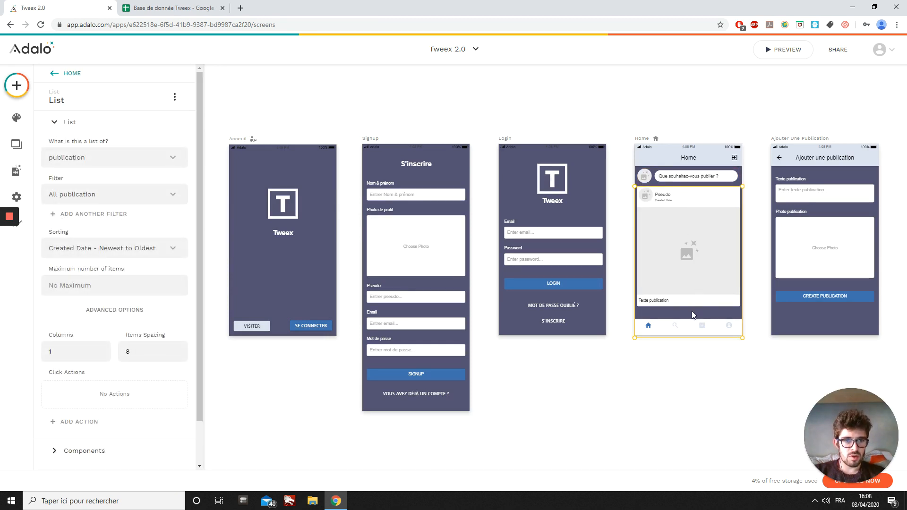
{"action": "left_click_drag", "start_coordinate": [691, 311], "coordinate": [689, 330]}
{"action": "left_click", "coordinate": [688, 334]}
Preview the repositioned publication list on Home through Visiter and close the preview.
{"action": "left_click", "coordinate": [784, 49]}
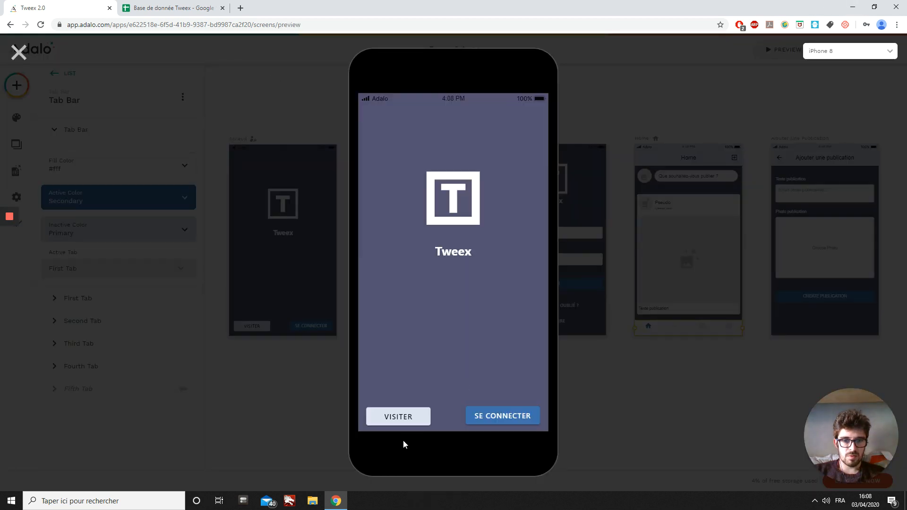
{"action": "left_click", "coordinate": [400, 420]}
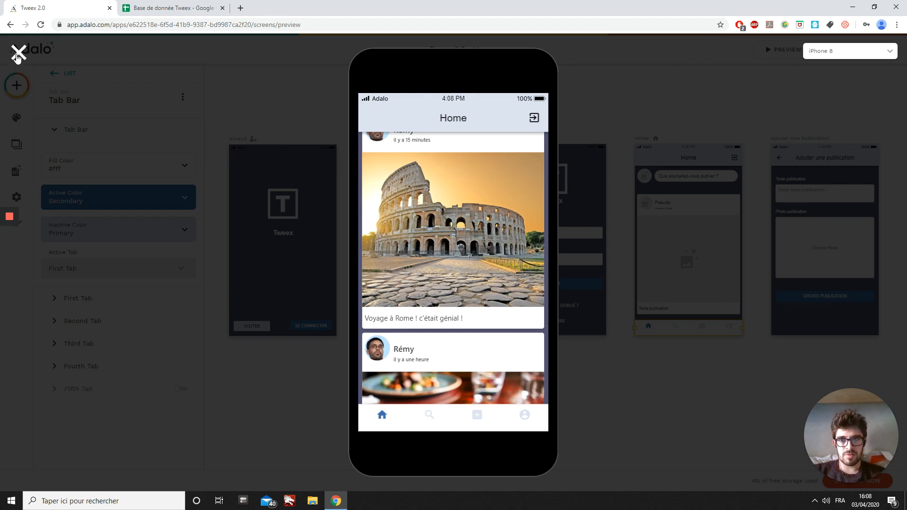
{"action": "left_click", "coordinate": [18, 53]}
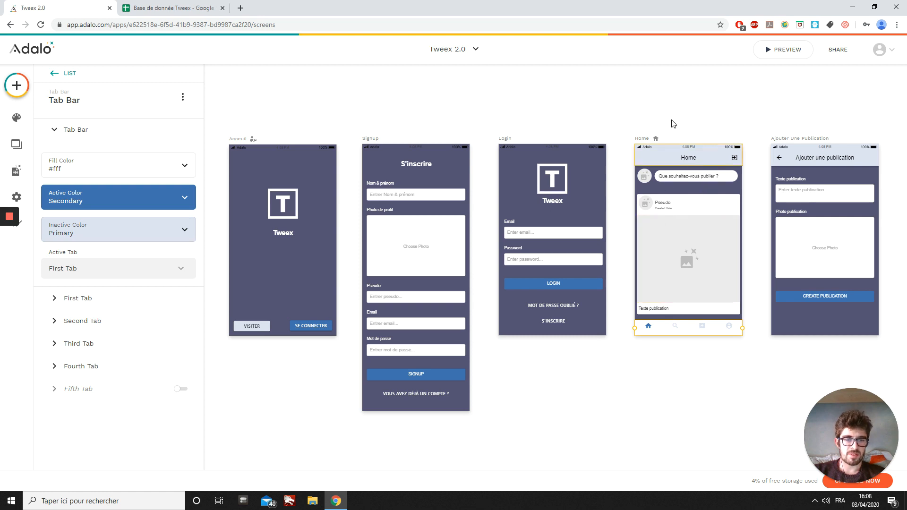
{"action": "mouse_move", "coordinate": [14, 217]}
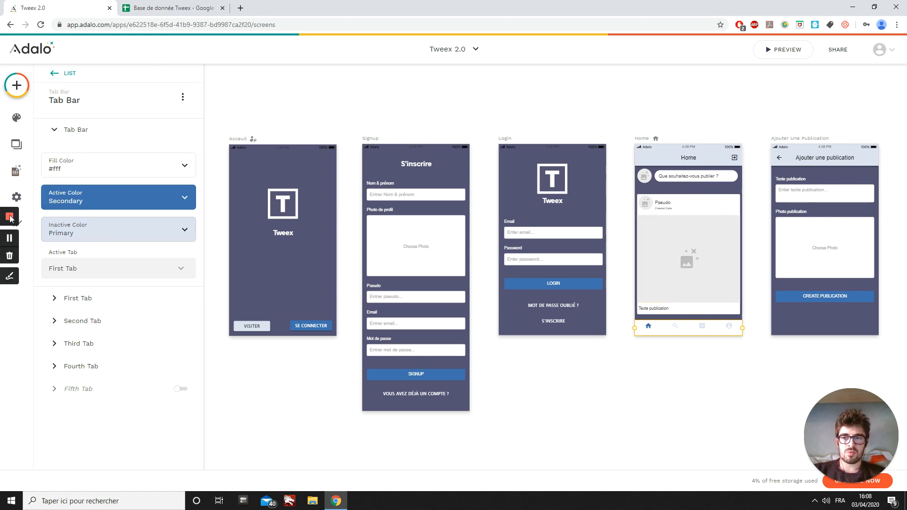